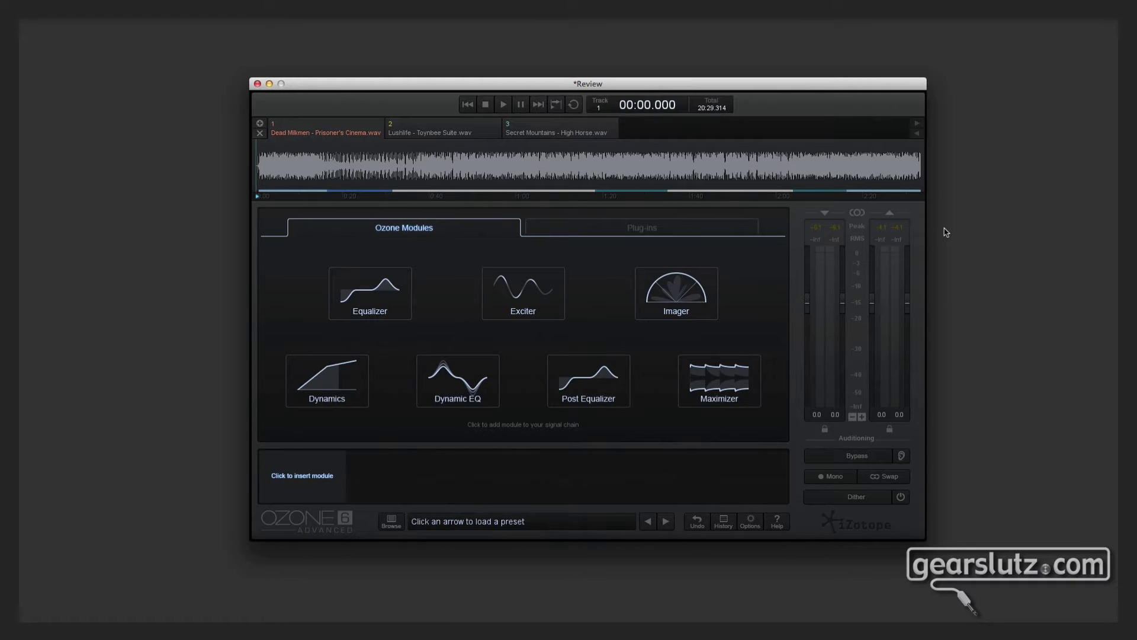
View the second and third tracks with their module chains, and return to the first track.
{"action": "left_click", "coordinate": [449, 132]}
{"action": "left_click", "coordinate": [539, 135]}
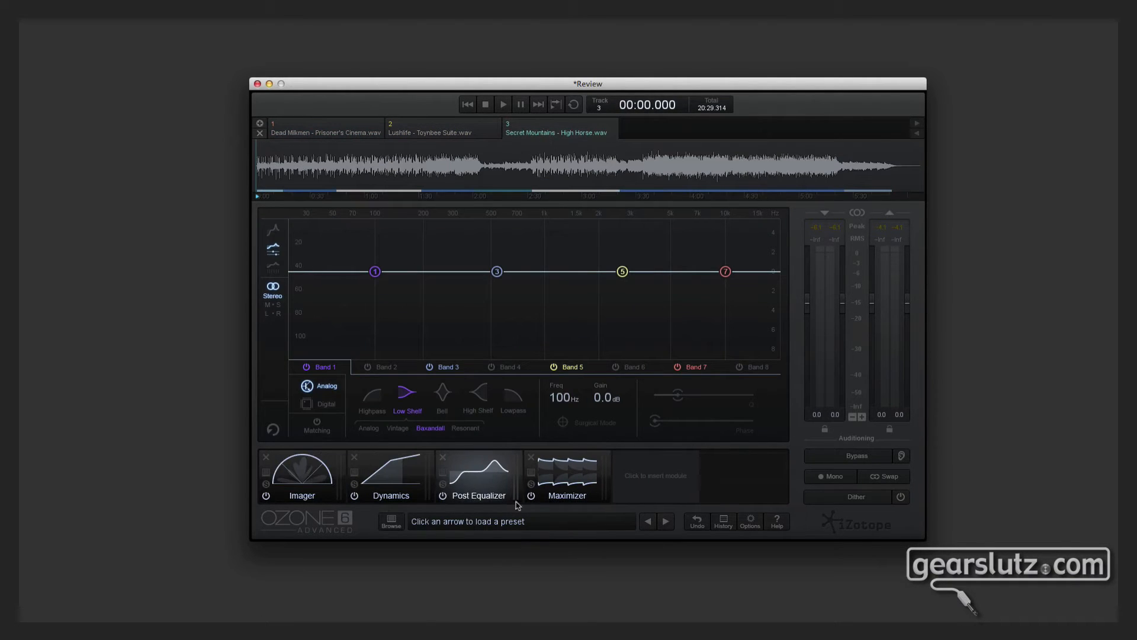
{"action": "left_click", "coordinate": [329, 134]}
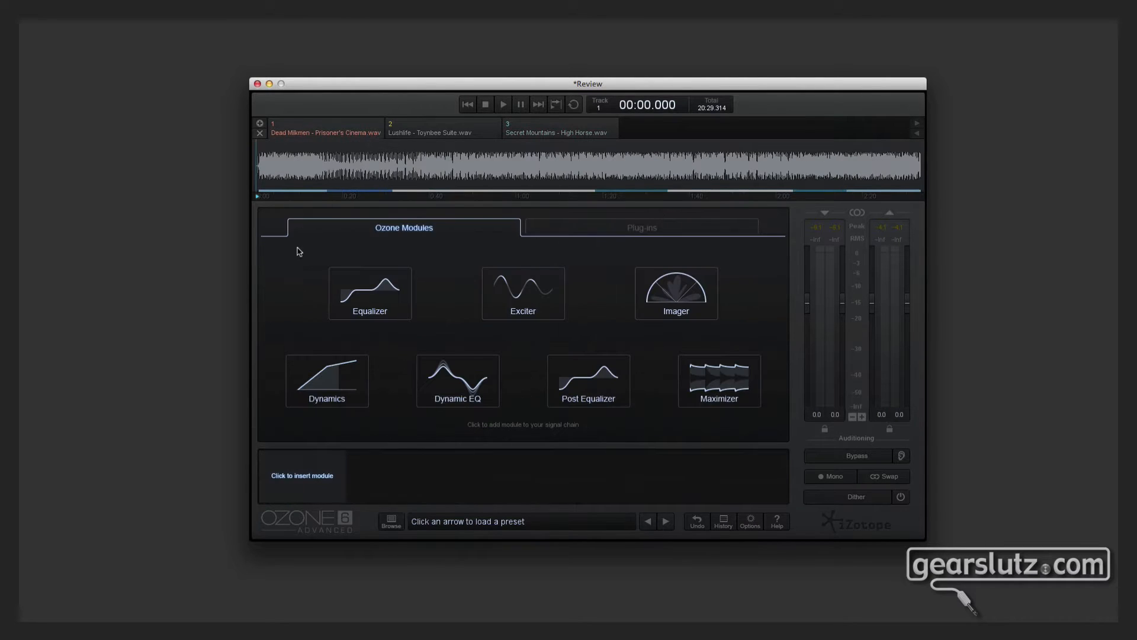
Add Equalizer, Post Equalizer and Maximizer modules to the first track, and reorder them as Post Equalizer, Maximizer, Equalizer.
{"action": "left_click", "coordinate": [370, 297]}
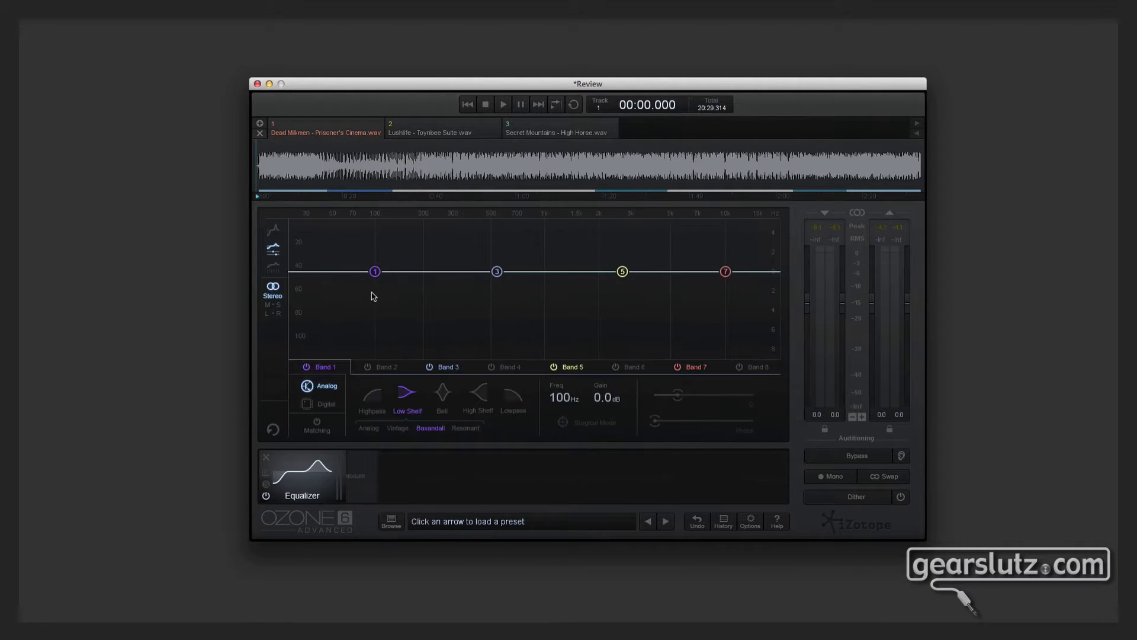
{"action": "left_click", "coordinate": [402, 474]}
{"action": "left_click", "coordinate": [583, 379]}
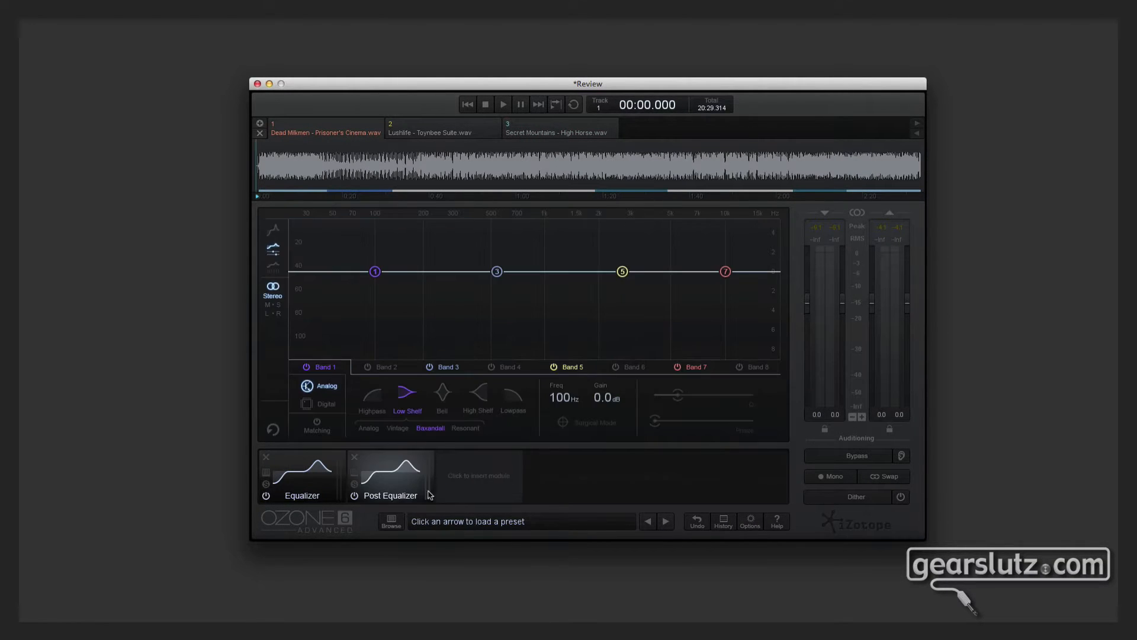
{"action": "left_click", "coordinate": [480, 477]}
{"action": "left_click", "coordinate": [742, 382]}
{"action": "left_click_drag", "start_coordinate": [369, 480], "coordinate": [284, 481]}
{"action": "left_click_drag", "start_coordinate": [469, 480], "coordinate": [385, 480]}
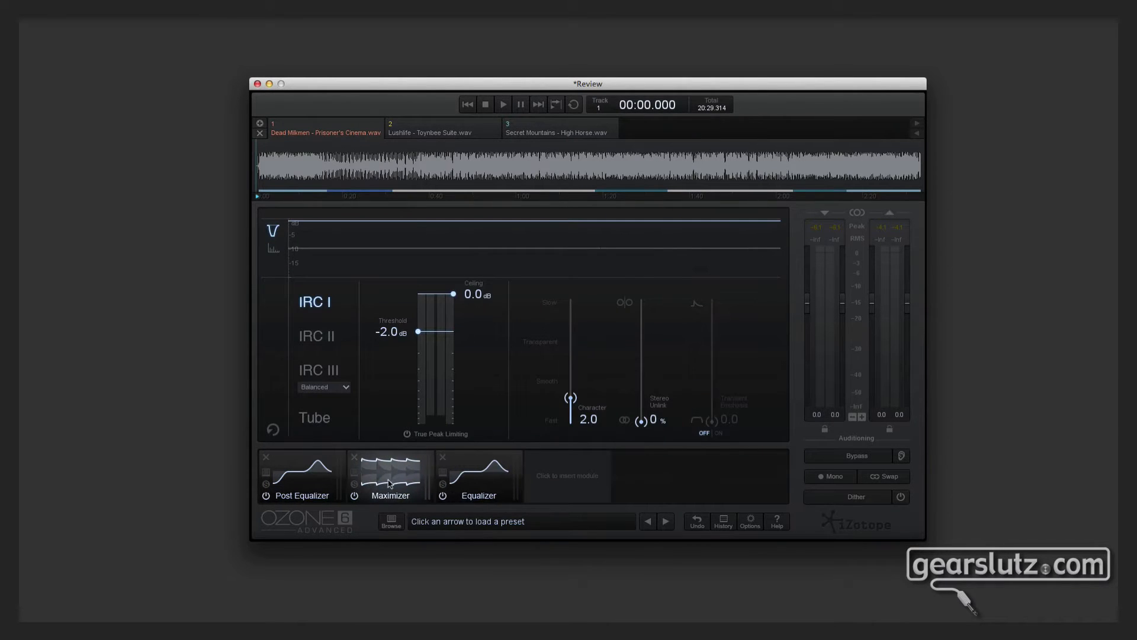
Remove all three modules from the first track's signal chain.
{"action": "left_click", "coordinate": [352, 457]}
{"action": "left_click", "coordinate": [265, 458]}
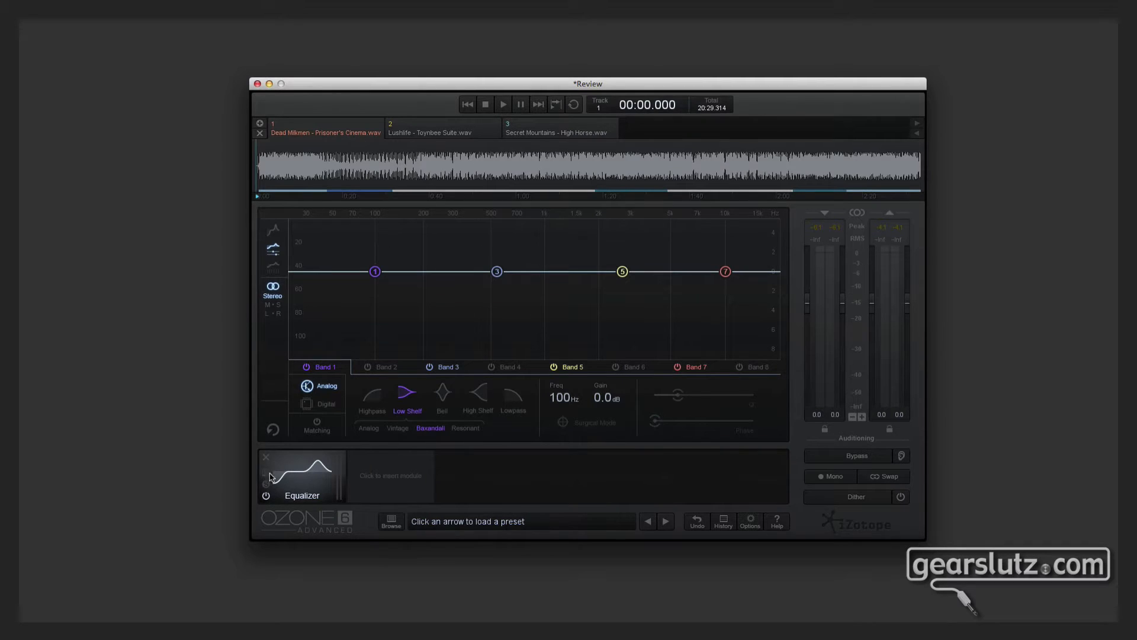
{"action": "left_click", "coordinate": [290, 457]}
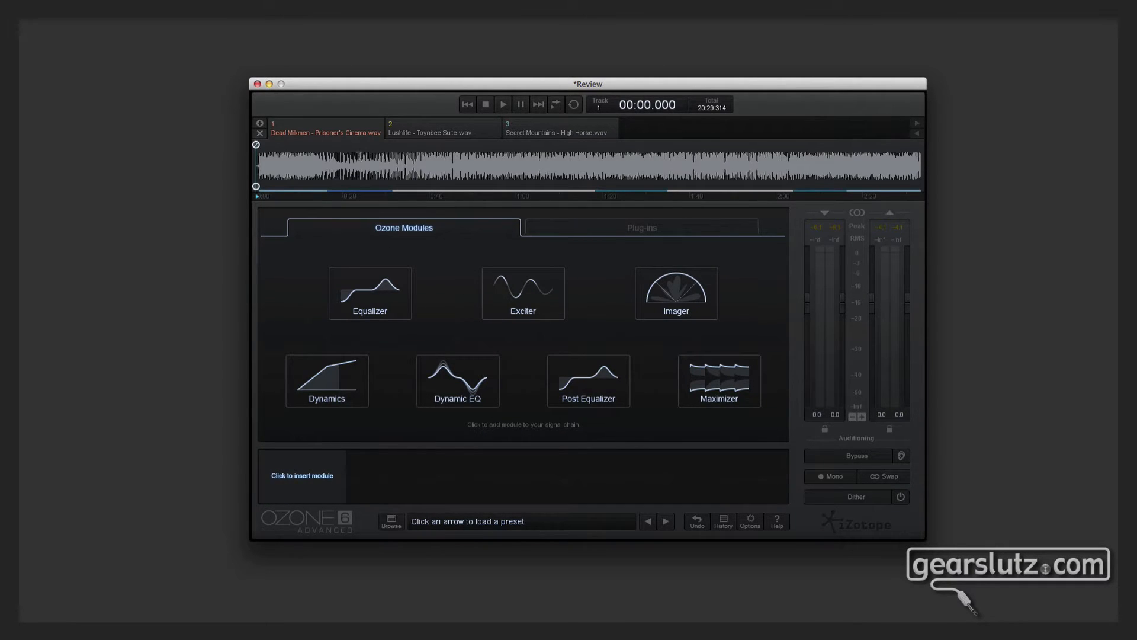
Trim the silence at the start of the first track so it begins at about 0.788 s.
{"action": "scroll", "coordinate": [359, 167], "scroll_direction": "up", "scroll_amount": 10}
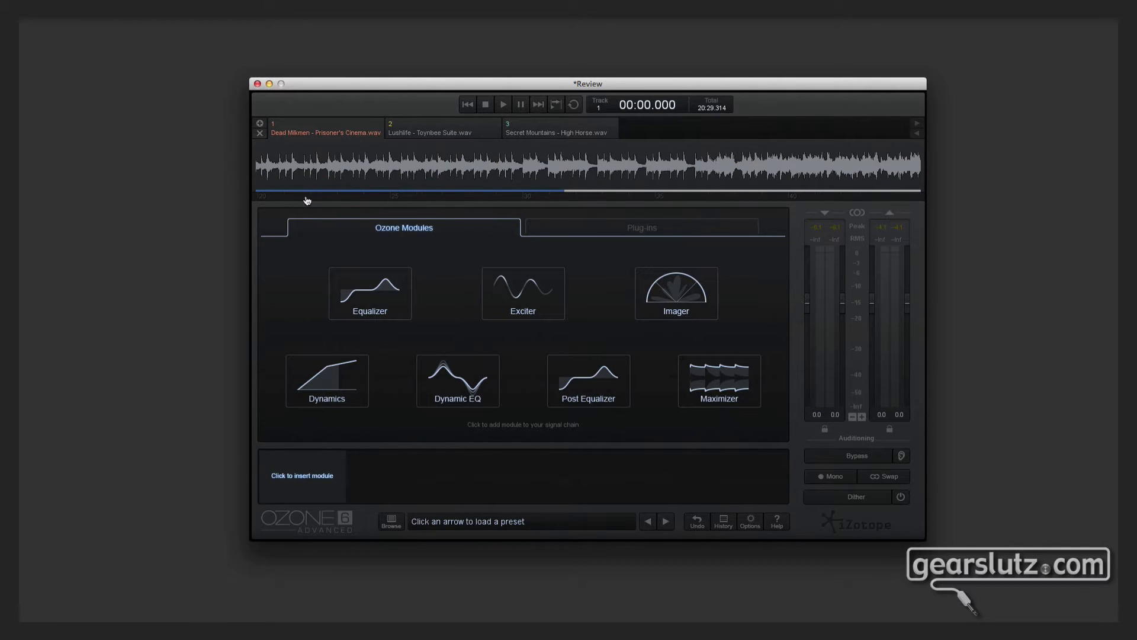
{"action": "left_click_drag", "start_coordinate": [307, 200], "coordinate": [715, 208]}
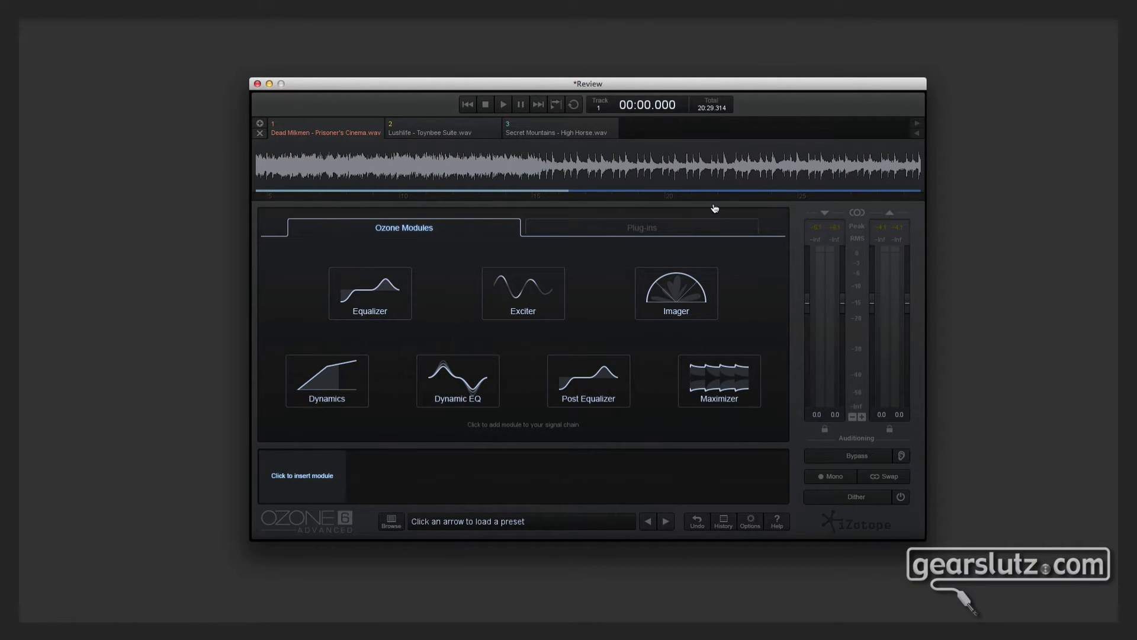
{"action": "left_click_drag", "start_coordinate": [274, 198], "coordinate": [604, 215]}
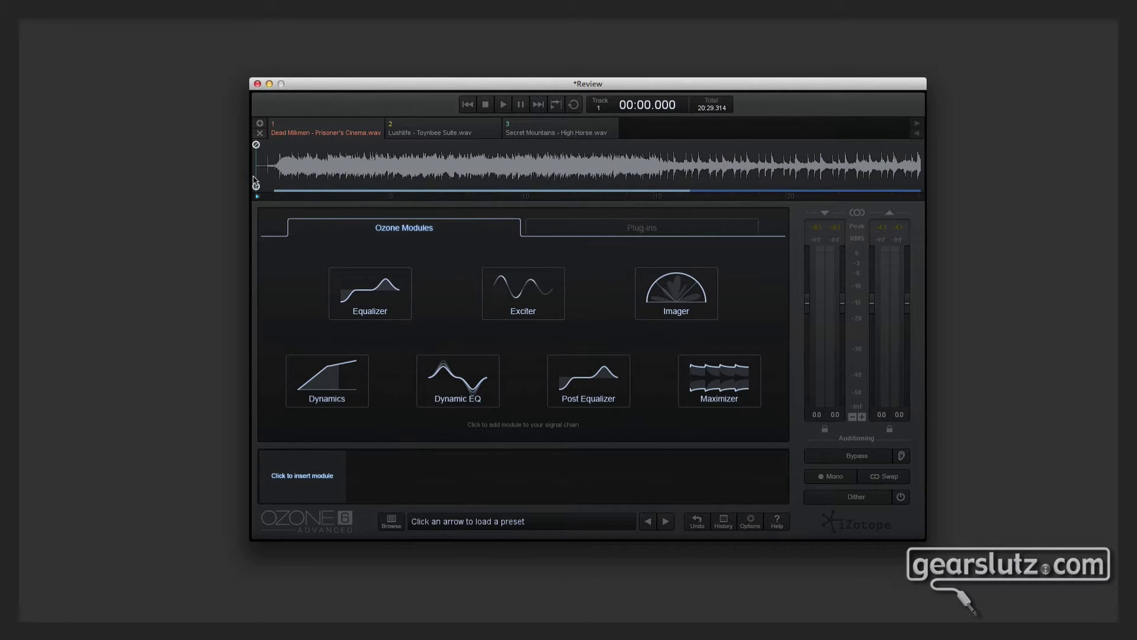
{"action": "left_click_drag", "start_coordinate": [255, 184], "coordinate": [273, 186]}
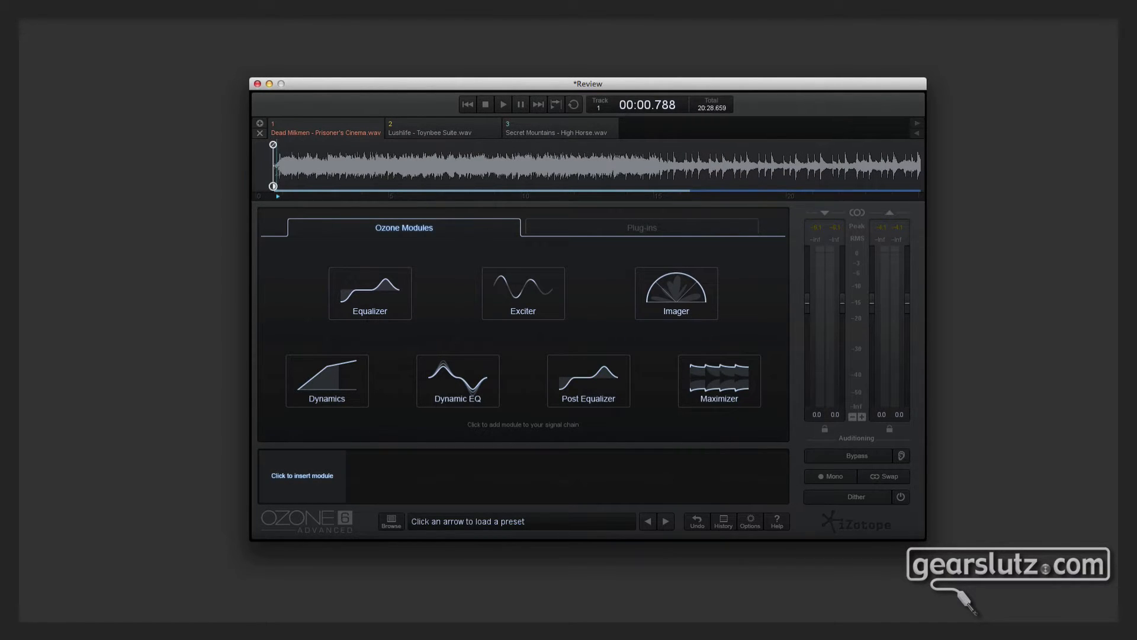
Add a short fade-in at the start of the first track, trying the Linear curve and settling on Cosine.
{"action": "left_click_drag", "start_coordinate": [274, 146], "coordinate": [306, 147]}
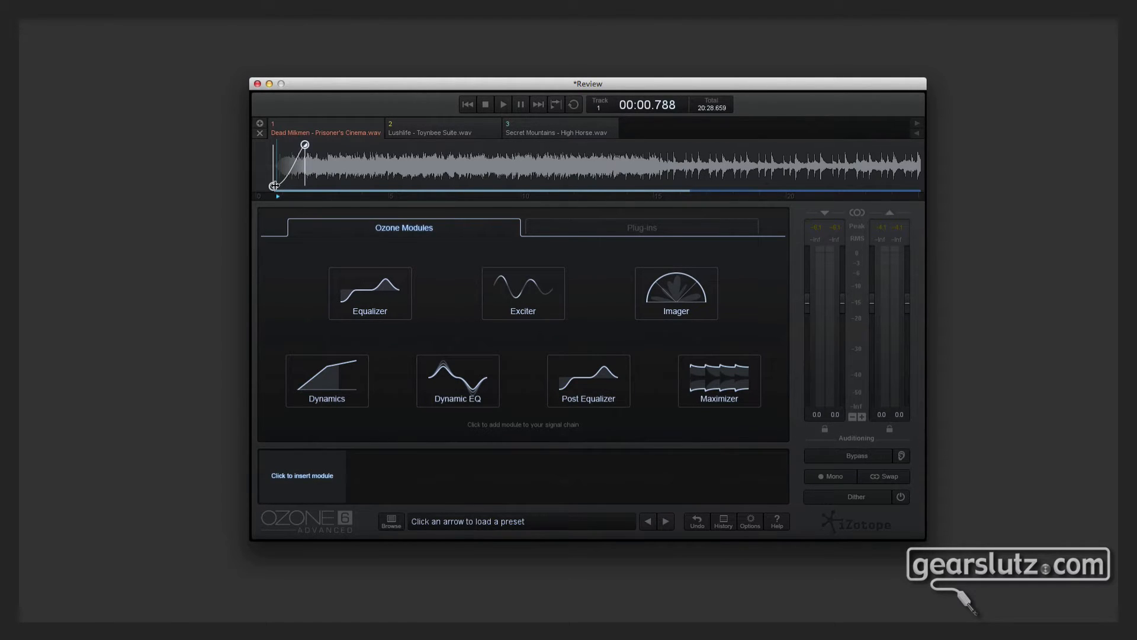
{"action": "right_click", "coordinate": [288, 147]}
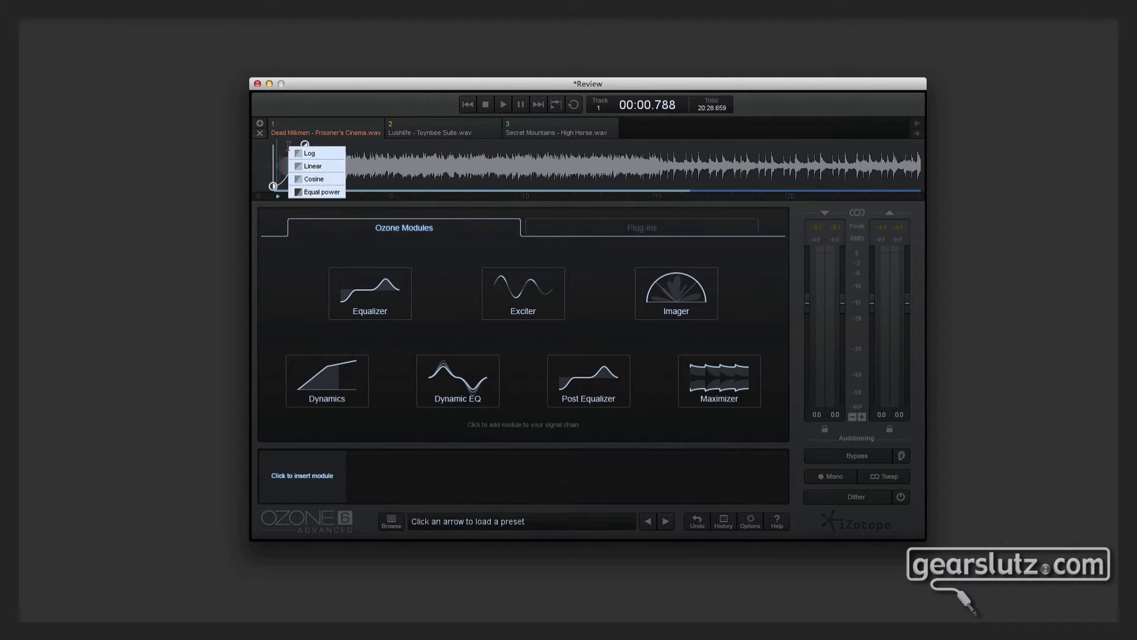
{"action": "left_click", "coordinate": [314, 167]}
{"action": "right_click", "coordinate": [286, 147]}
{"action": "left_click", "coordinate": [310, 179]}
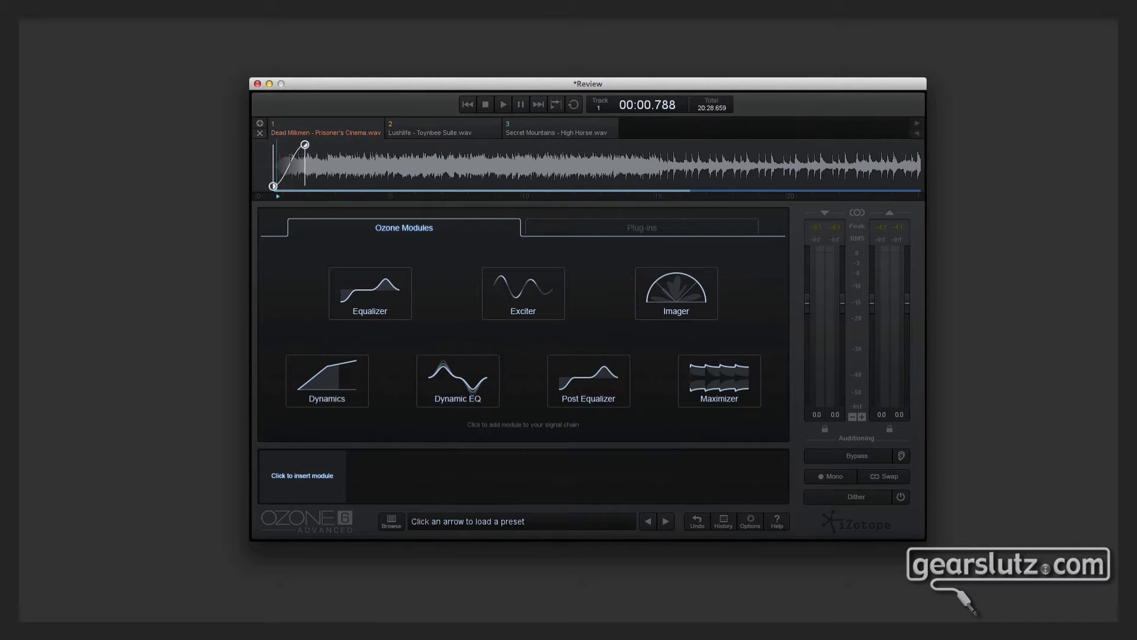
Shorten the first track's fade-in to end just before the audio begins, and set its curve to Linear.
{"action": "mouse_move", "coordinate": [305, 145]}
{"action": "left_mouse_down"}
{"action": "mouse_move", "coordinate": [367, 145]}
{"action": "mouse_move", "coordinate": [293, 144]}
{"action": "left_mouse_up"}
{"action": "left_click_drag", "start_coordinate": [273, 186], "coordinate": [263, 186]}
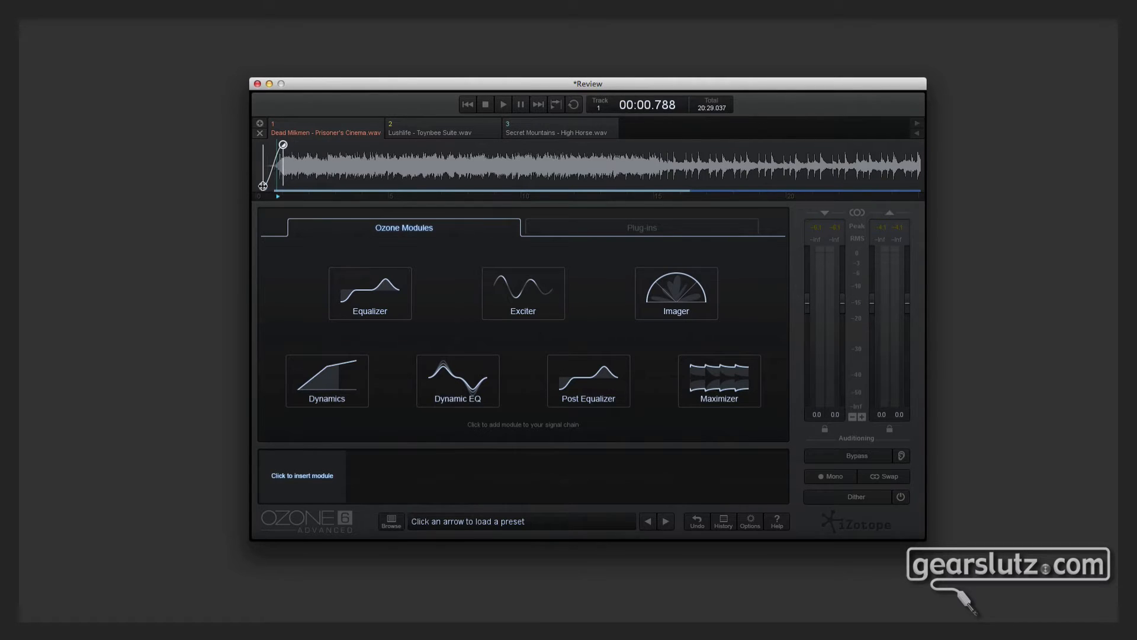
{"action": "right_click", "coordinate": [267, 151]}
{"action": "left_click", "coordinate": [297, 171]}
{"action": "left_click_drag", "start_coordinate": [282, 145], "coordinate": [270, 145]}
{"action": "mouse_move", "coordinate": [263, 186]}
{"action": "left_mouse_down"}
{"action": "mouse_move", "coordinate": [249, 186]}
{"action": "mouse_move", "coordinate": [269, 186]}
{"action": "left_mouse_up"}
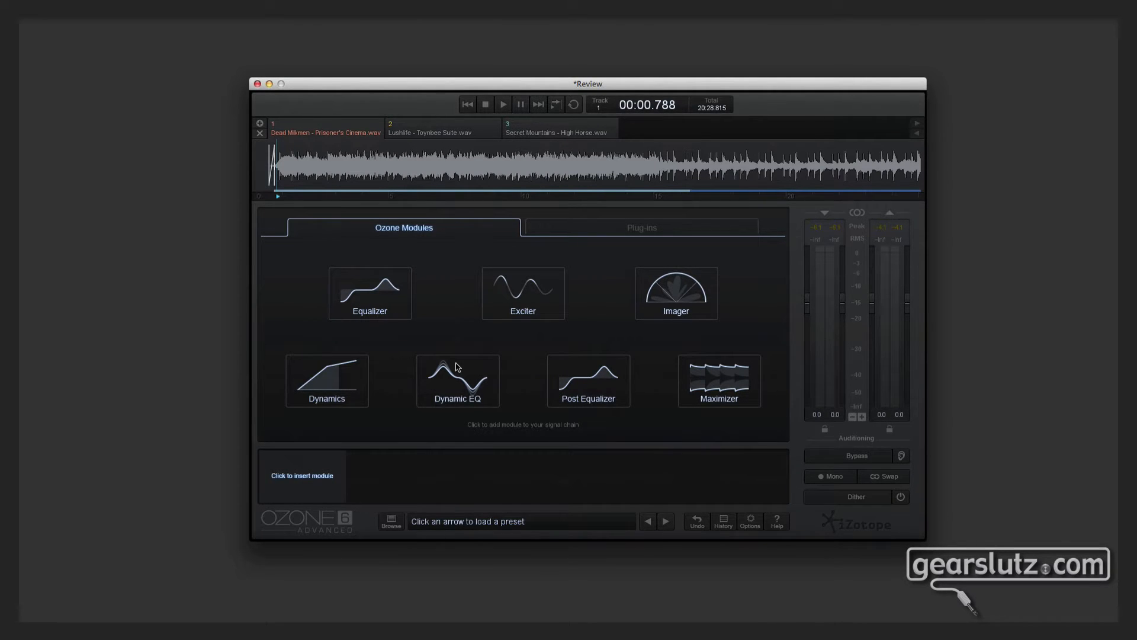
Build a chain of Dynamics, Equalizer and Maximizer modules, and set the Maximizer threshold to -4.0 dB.
{"action": "left_click", "coordinate": [340, 392]}
{"action": "left_click", "coordinate": [407, 474]}
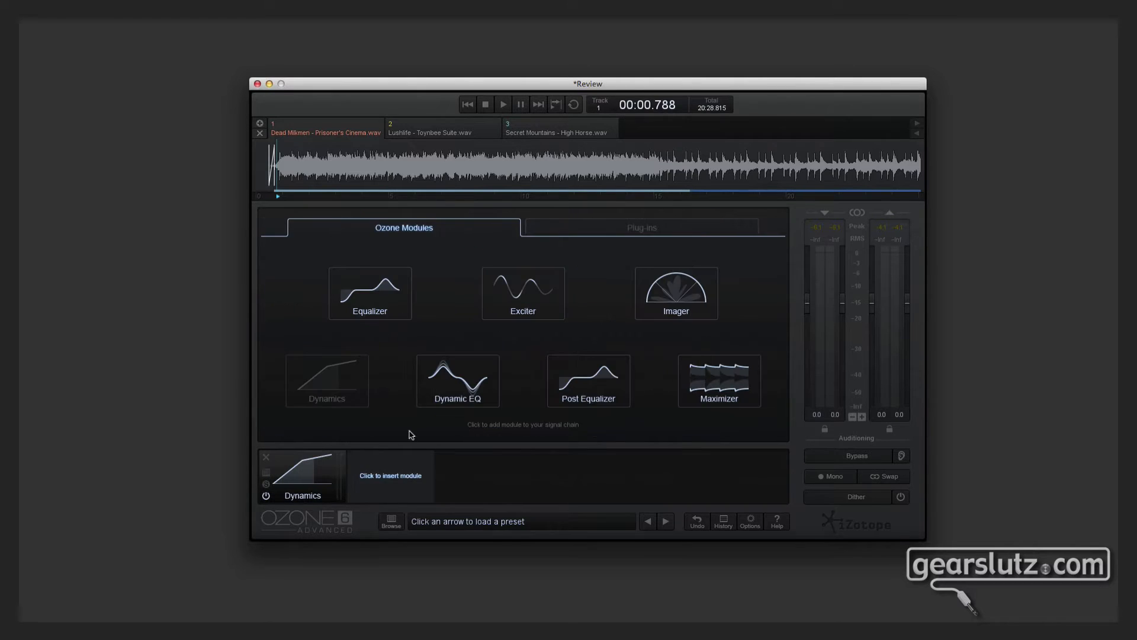
{"action": "left_click", "coordinate": [382, 302]}
{"action": "left_click", "coordinate": [481, 475]}
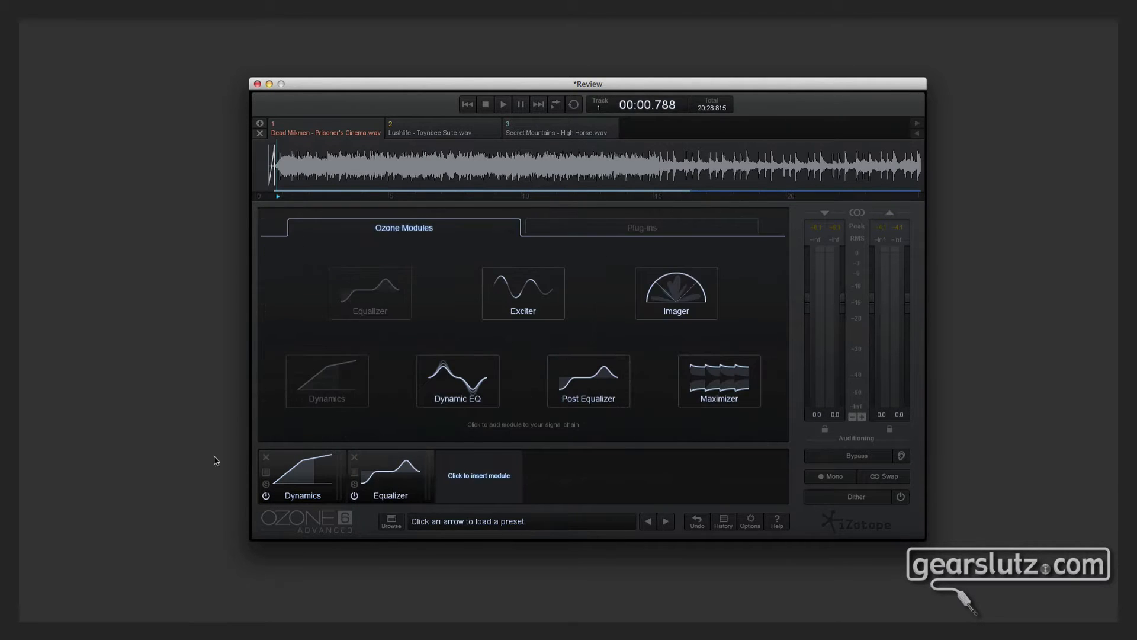
{"action": "left_click", "coordinate": [721, 393]}
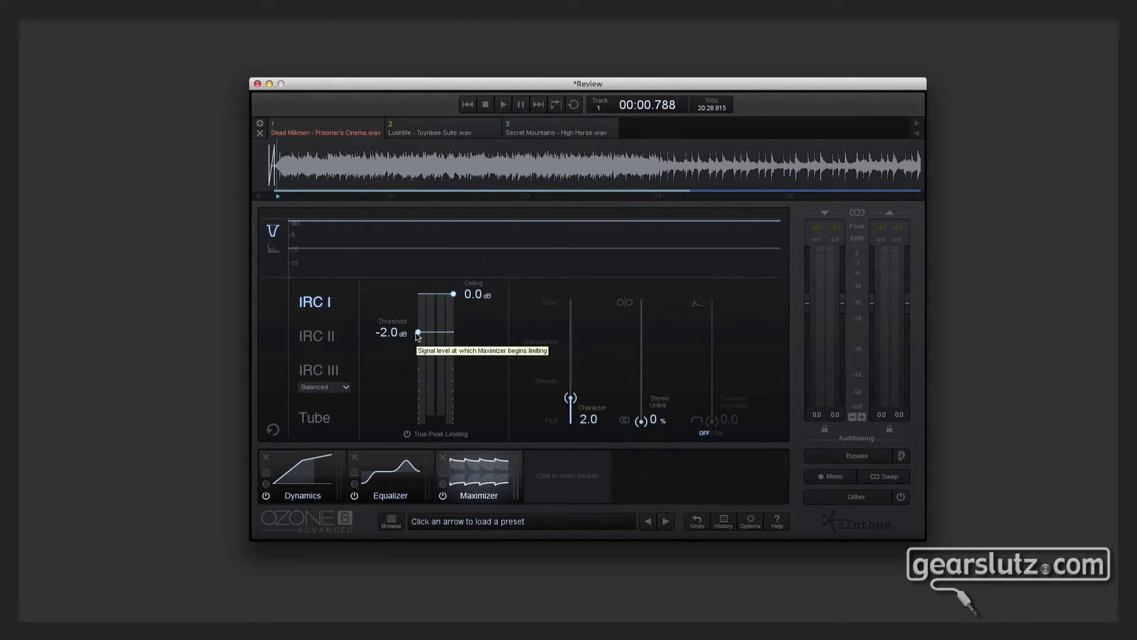
{"action": "left_click_drag", "start_coordinate": [417, 334], "coordinate": [413, 359]}
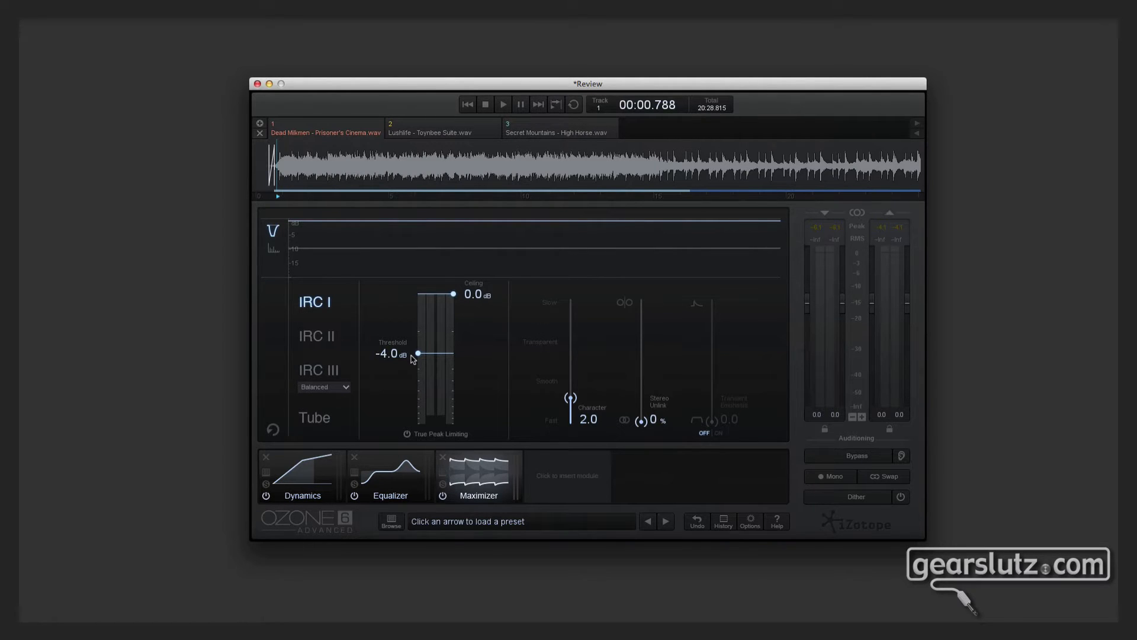
Open the Dynamics module's settings and show its detection filter.
{"action": "left_click", "coordinate": [384, 484]}
{"action": "left_click", "coordinate": [315, 499]}
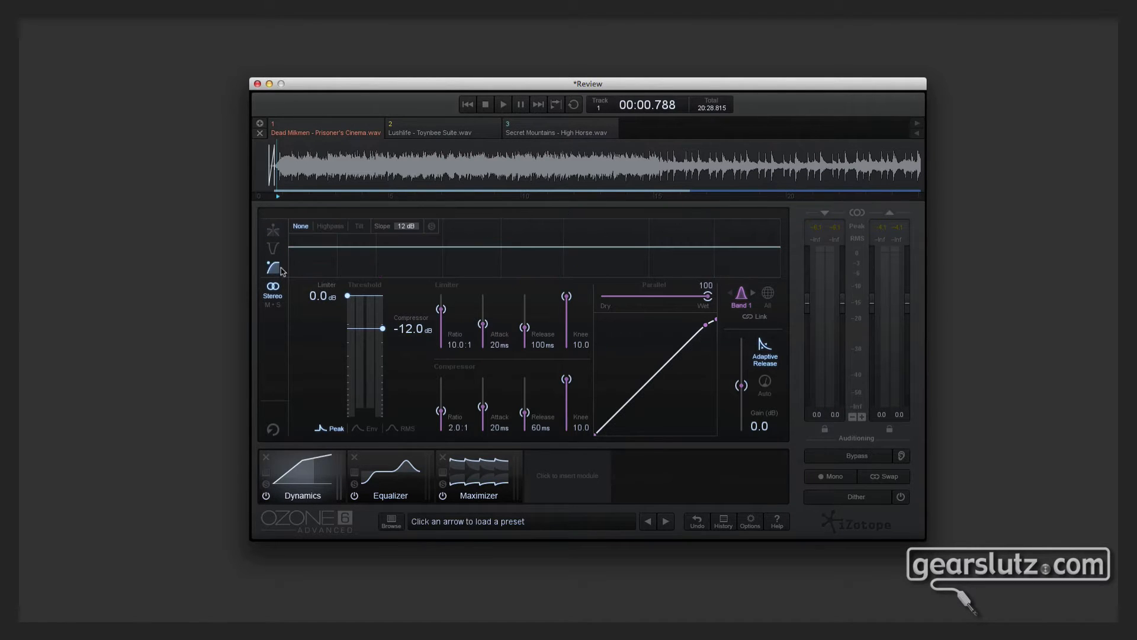
{"action": "left_click", "coordinate": [273, 267]}
Try the Highpass and Tilt detection filters in the Dynamics module, and return the filter to None.
{"action": "left_click", "coordinate": [335, 233]}
{"action": "mouse_move", "coordinate": [376, 247]}
{"action": "left_mouse_down"}
{"action": "mouse_move", "coordinate": [426, 247]}
{"action": "mouse_move", "coordinate": [358, 247]}
{"action": "left_mouse_up"}
{"action": "left_click", "coordinate": [360, 226]}
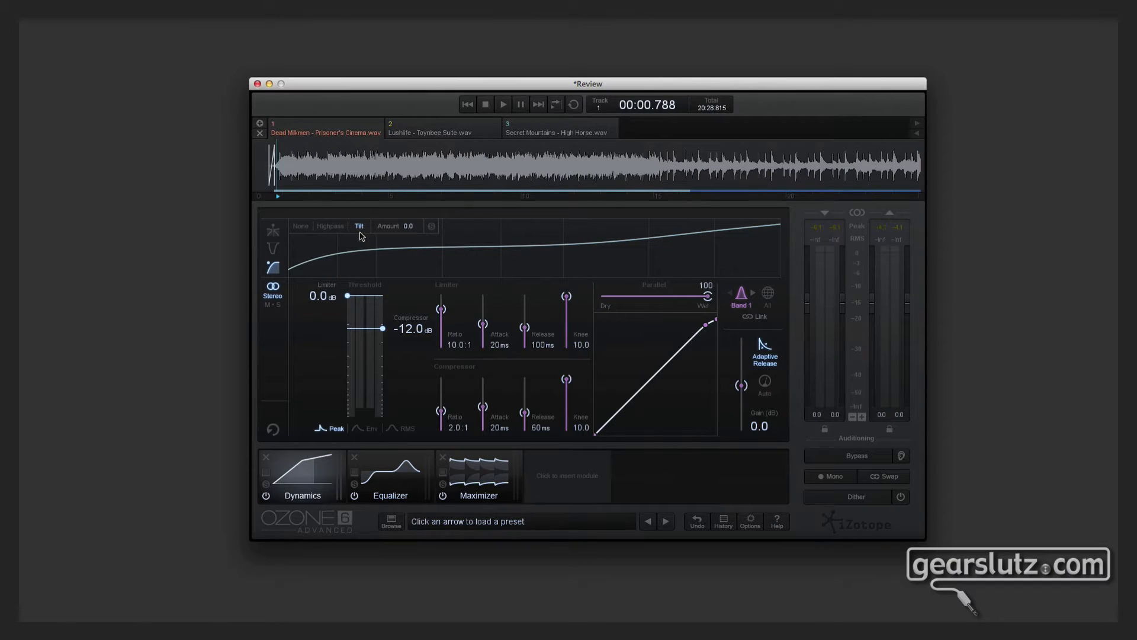
{"action": "left_click", "coordinate": [301, 227]}
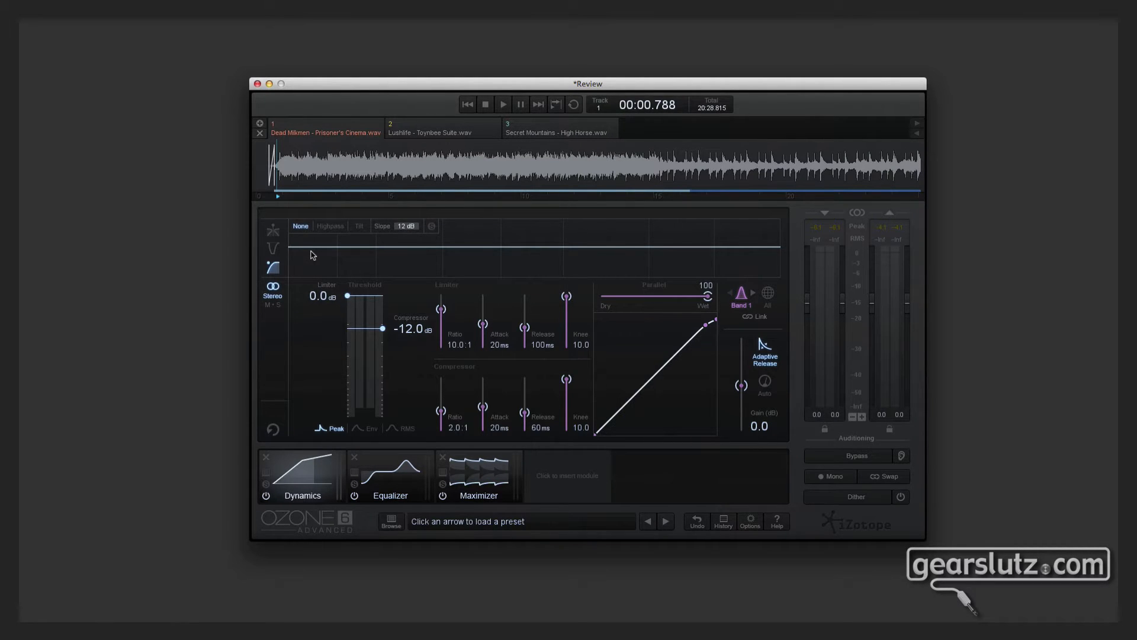
Reduce the Dynamics module from four bands to a single band, and set its compressor threshold to -7.2 dB.
{"action": "left_click", "coordinate": [273, 230]}
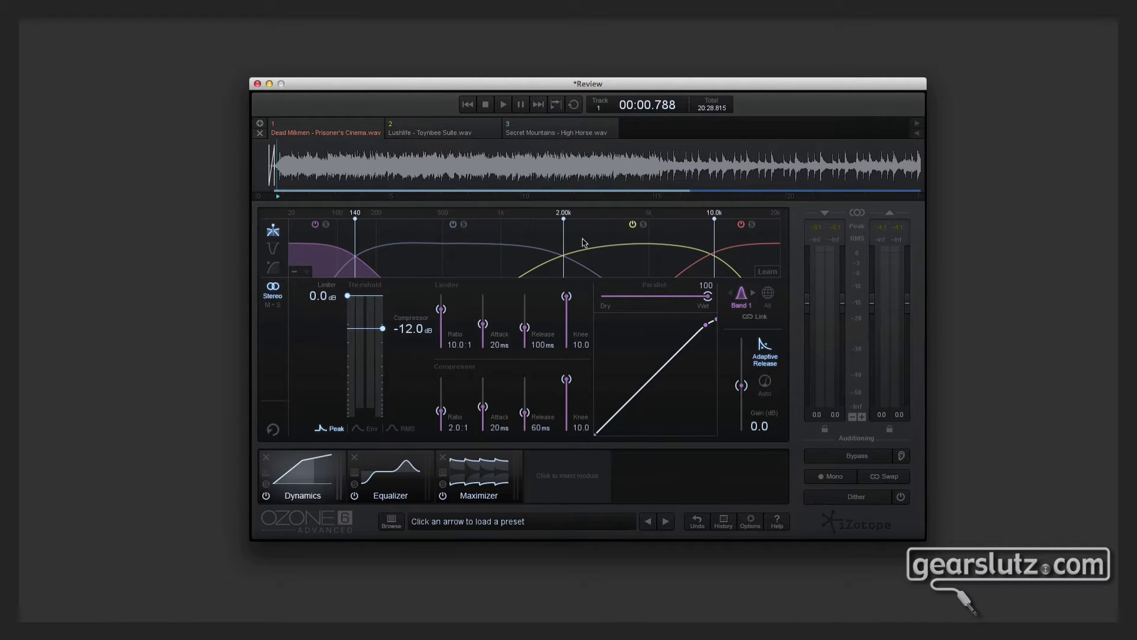
{"action": "left_click", "coordinate": [297, 272]}
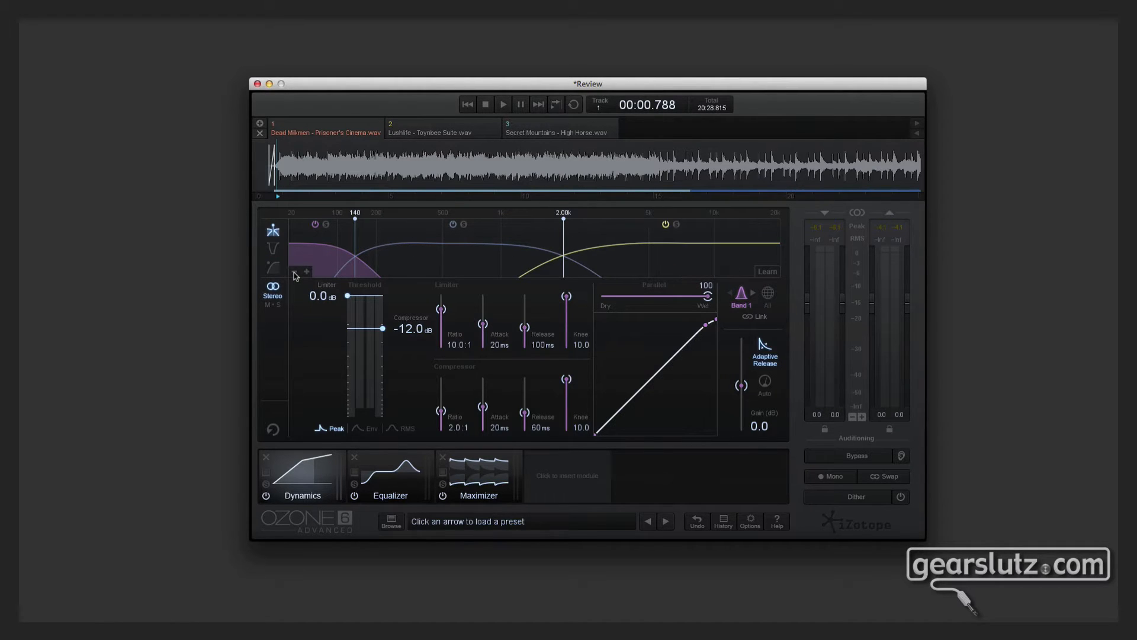
{"action": "left_click", "coordinate": [297, 272]}
{"action": "left_click", "coordinate": [297, 273]}
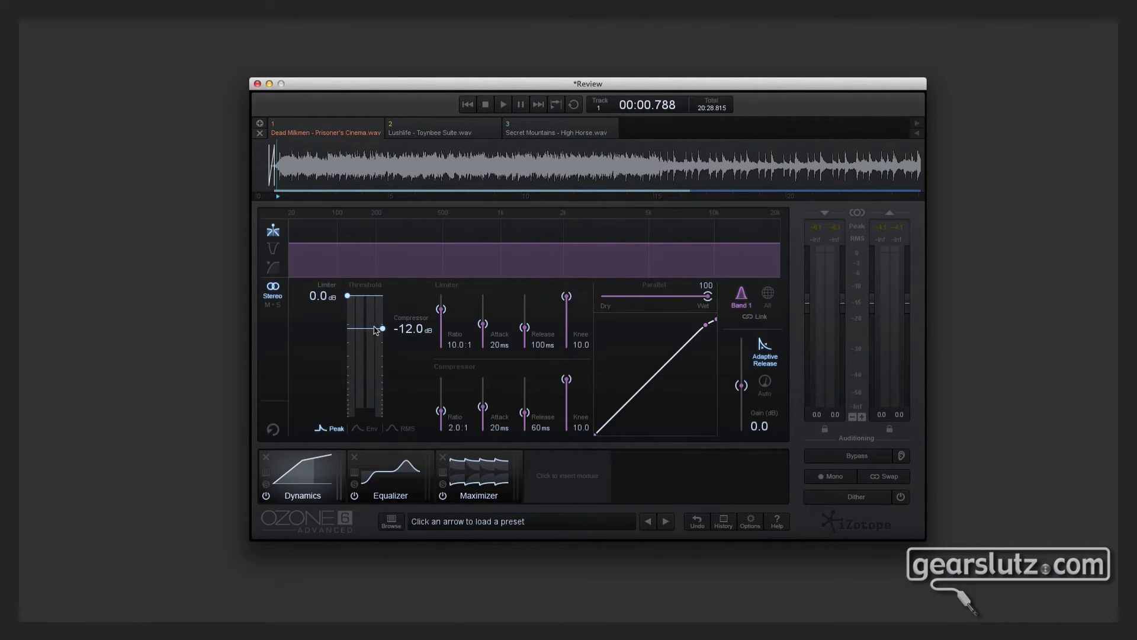
{"action": "left_click_drag", "start_coordinate": [383, 329], "coordinate": [382, 321]}
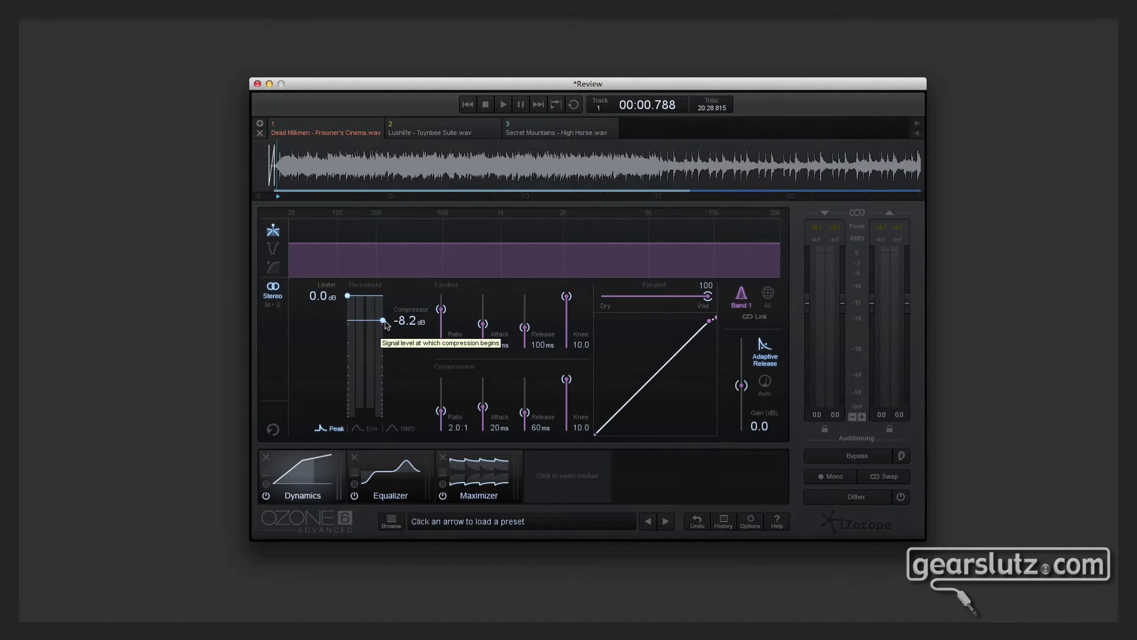
{"action": "left_click_drag", "start_coordinate": [382, 321], "coordinate": [382, 318]}
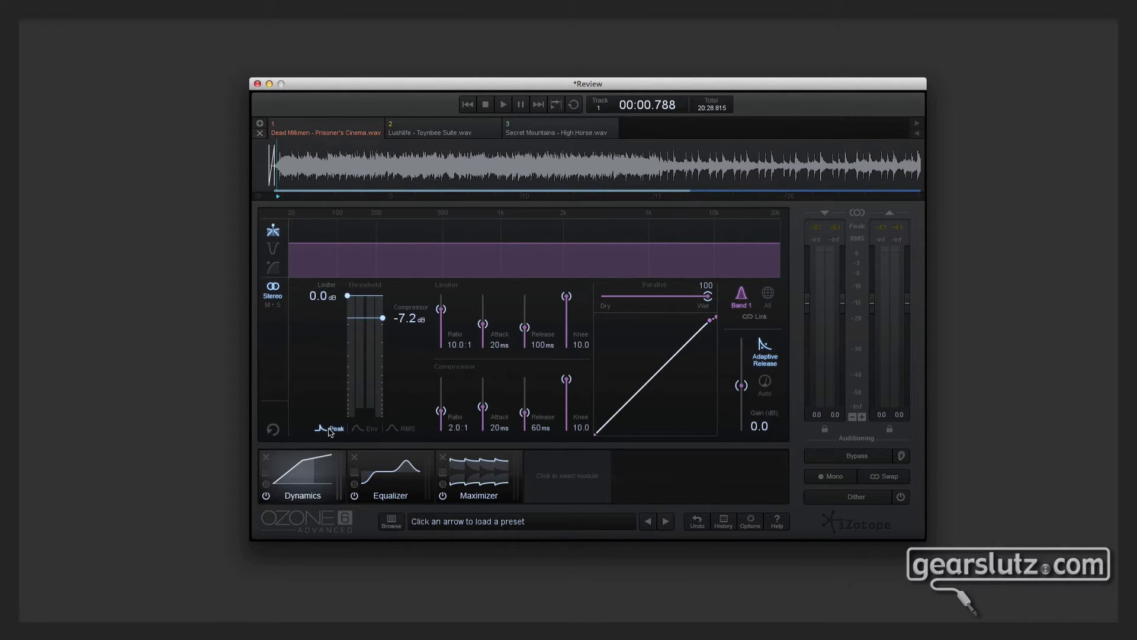
Add a second band to the Dynamics module, set its parallel mix to 46, and compare it with band 1.
{"action": "left_click", "coordinate": [307, 272]}
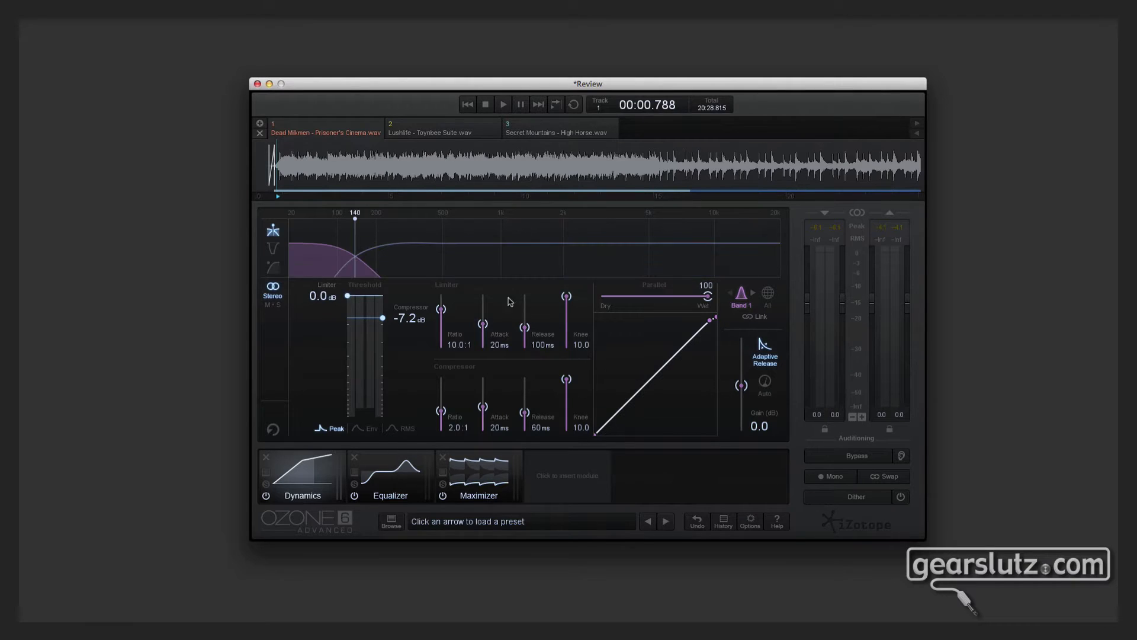
{"action": "left_click", "coordinate": [623, 271]}
{"action": "left_click_drag", "start_coordinate": [708, 295], "coordinate": [652, 298]}
{"action": "left_click", "coordinate": [339, 266]}
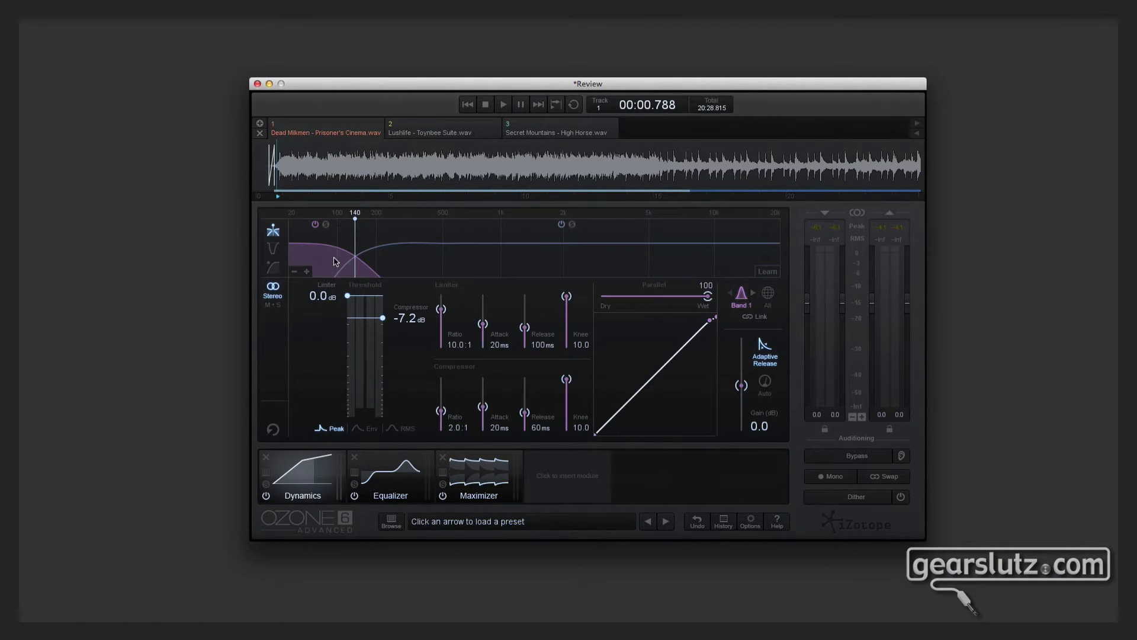
{"action": "left_click", "coordinate": [583, 272]}
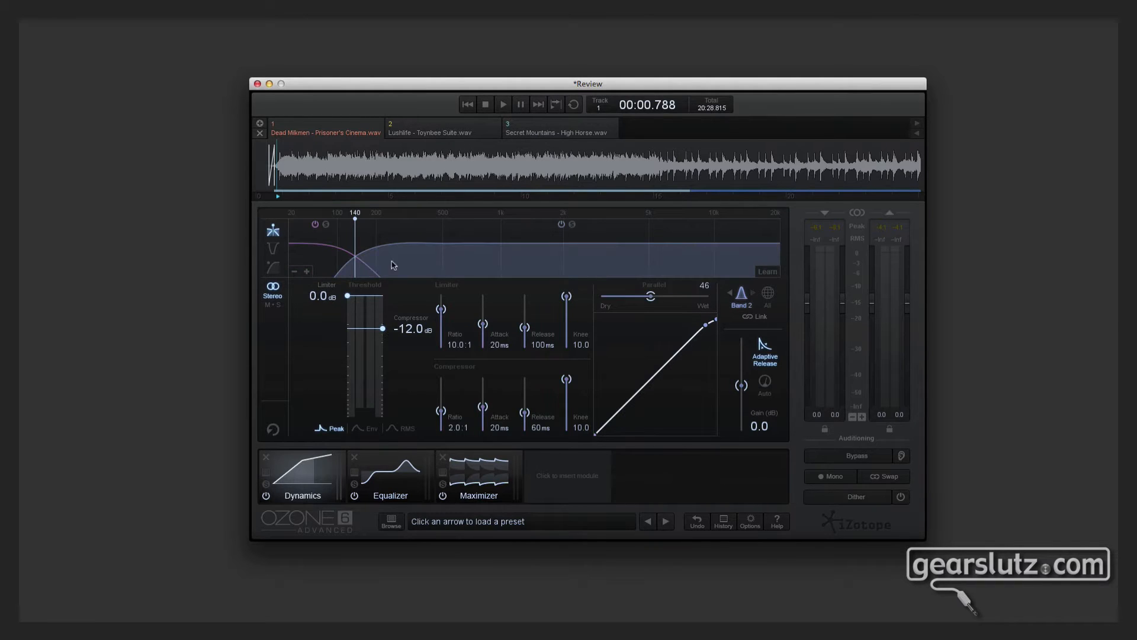
Remove the second Dynamics band, add it again to check its settings, and return to a single band.
{"action": "left_click", "coordinate": [296, 272]}
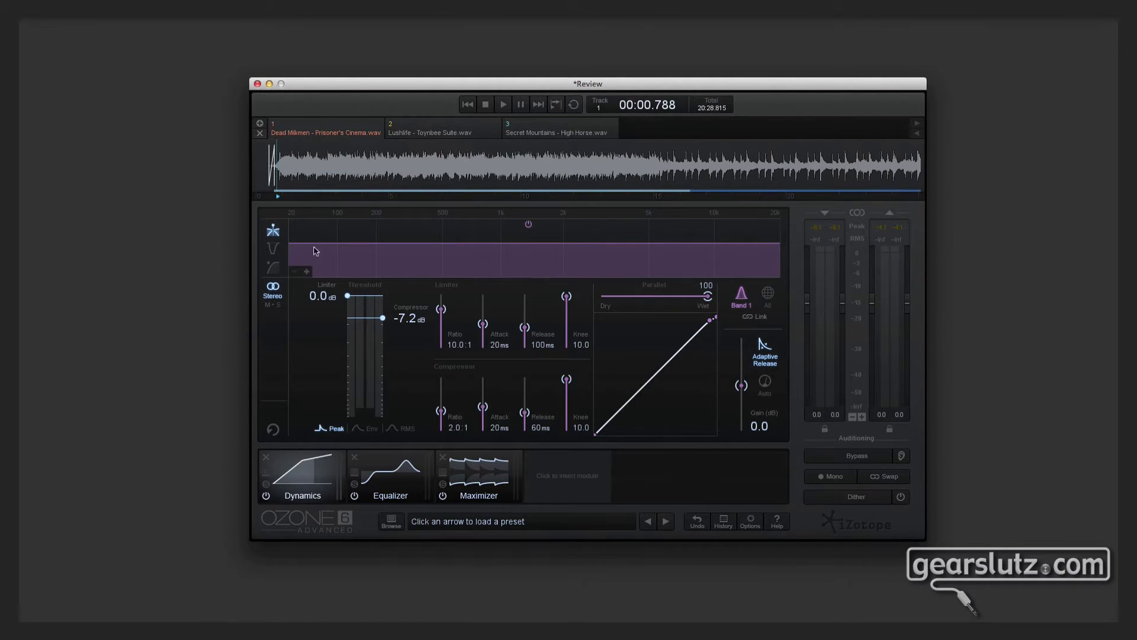
{"action": "left_click", "coordinate": [307, 271]}
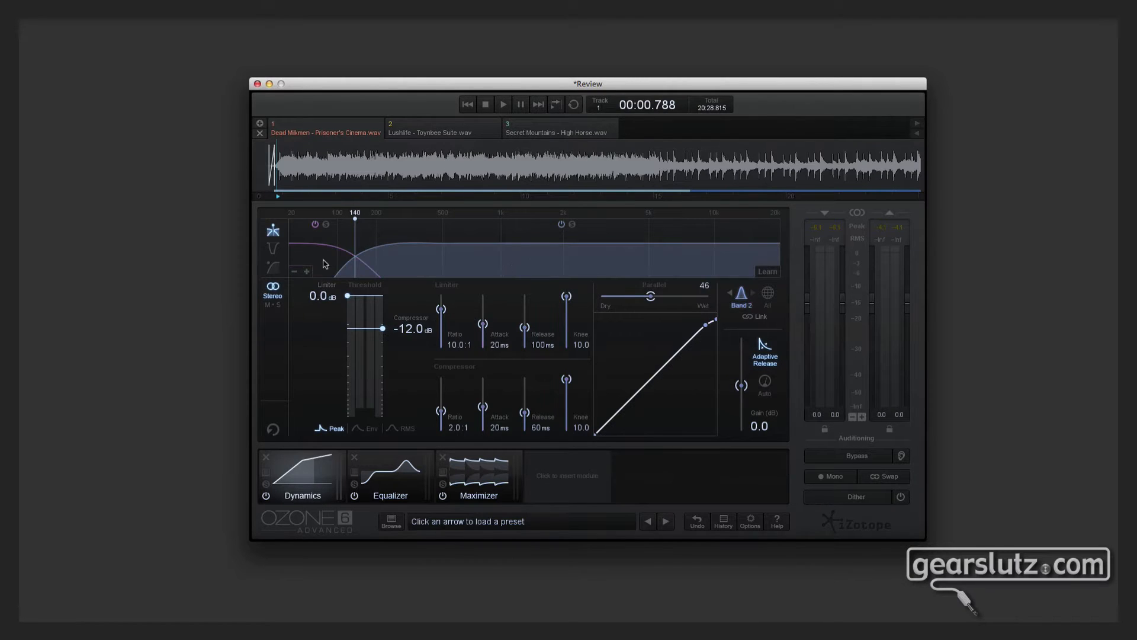
{"action": "left_click", "coordinate": [294, 270]}
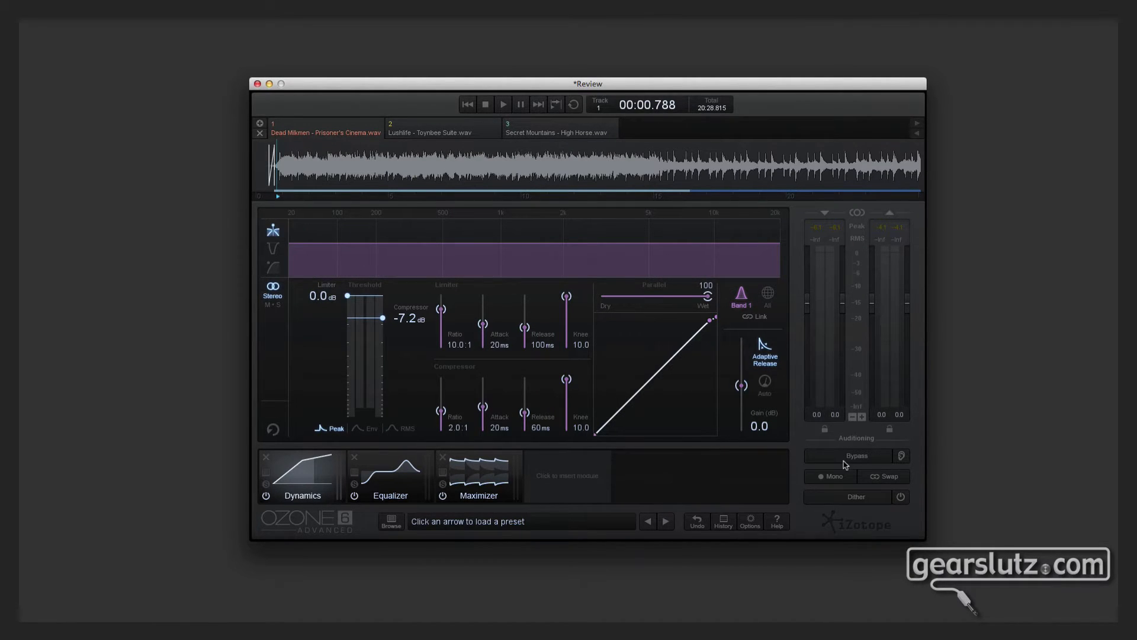
Switch the Equalizer module off and back on, and turn off the Dynamics module.
{"action": "left_click", "coordinate": [354, 497]}
{"action": "left_click", "coordinate": [266, 496]}
{"action": "left_click", "coordinate": [355, 496]}
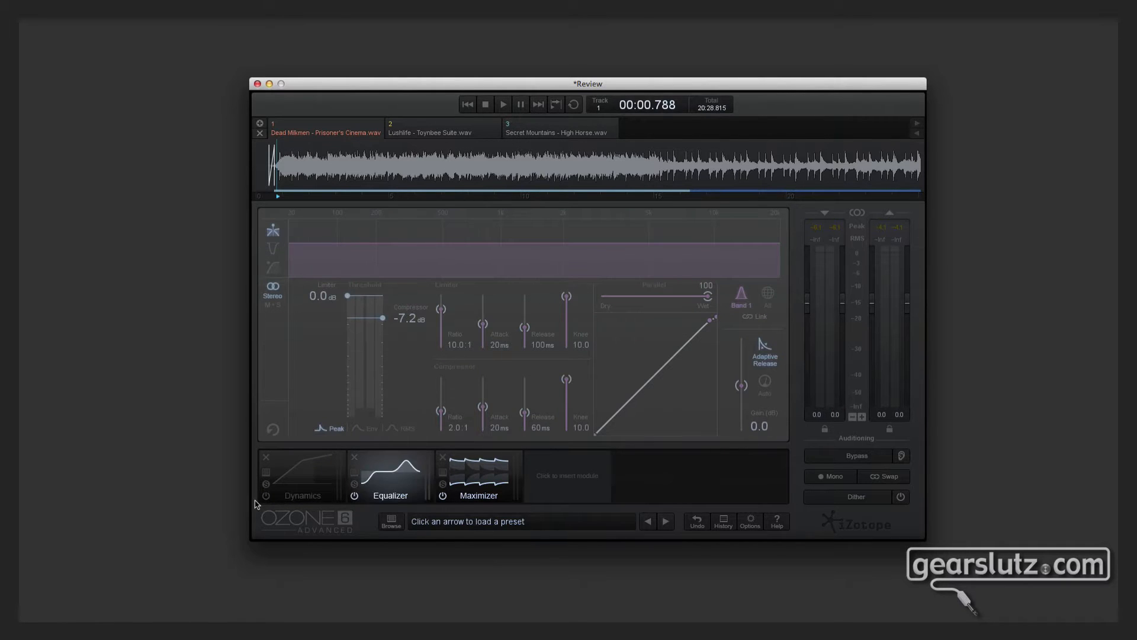
Turn the Dynamics module back on and look through the settings of the Equalizer, Maximizer and Dynamics modules.
{"action": "left_click", "coordinate": [265, 497]}
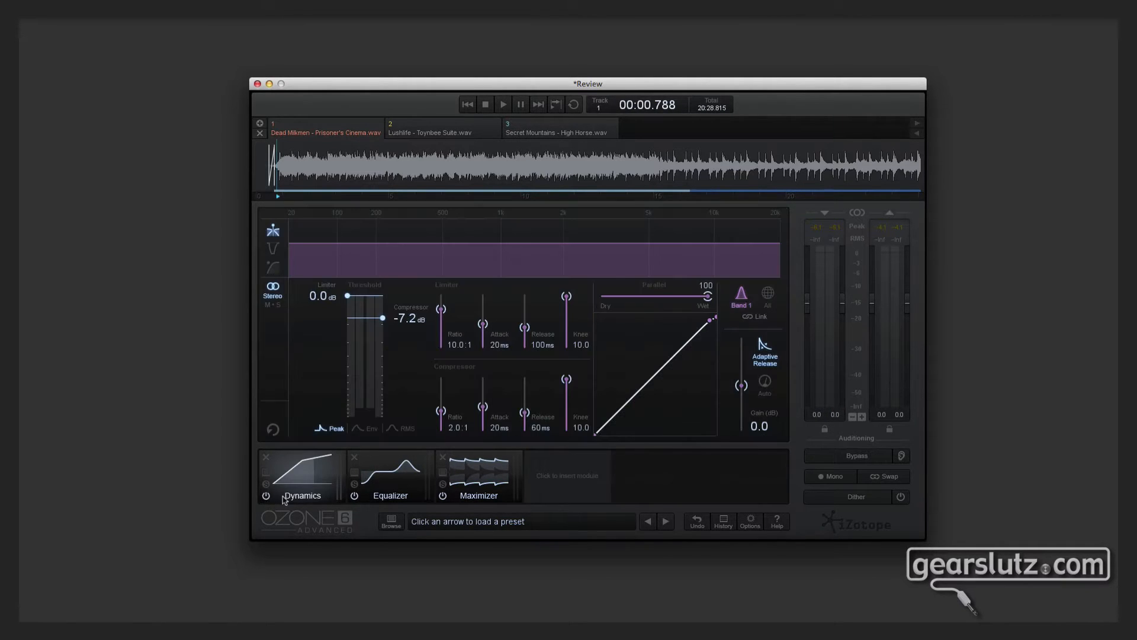
{"action": "left_click", "coordinate": [395, 481]}
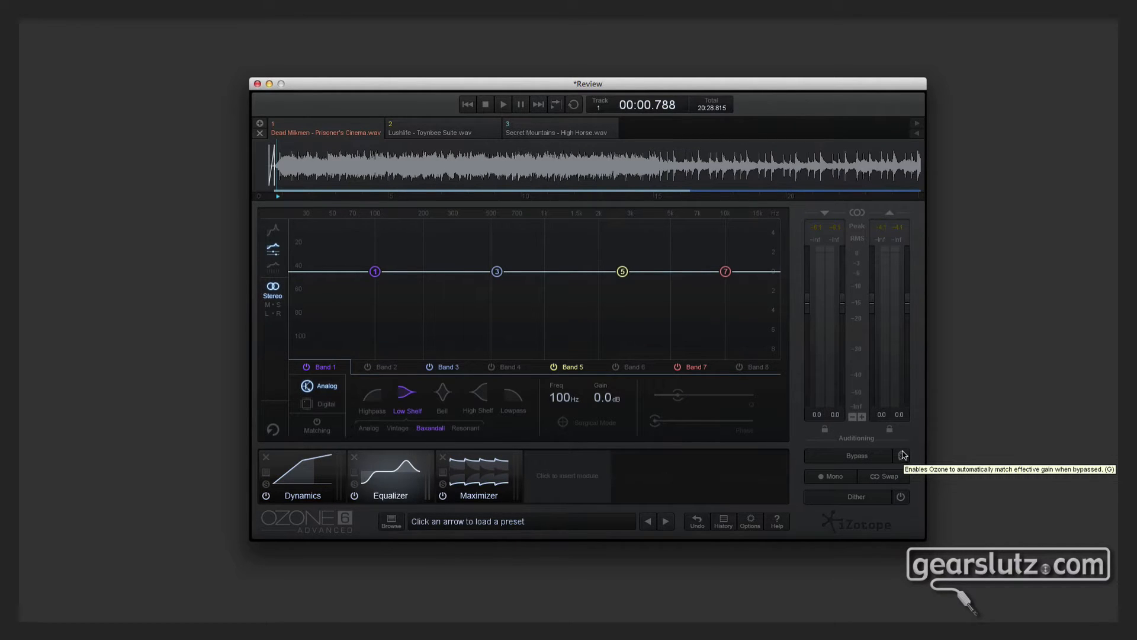
{"action": "left_click", "coordinate": [495, 497]}
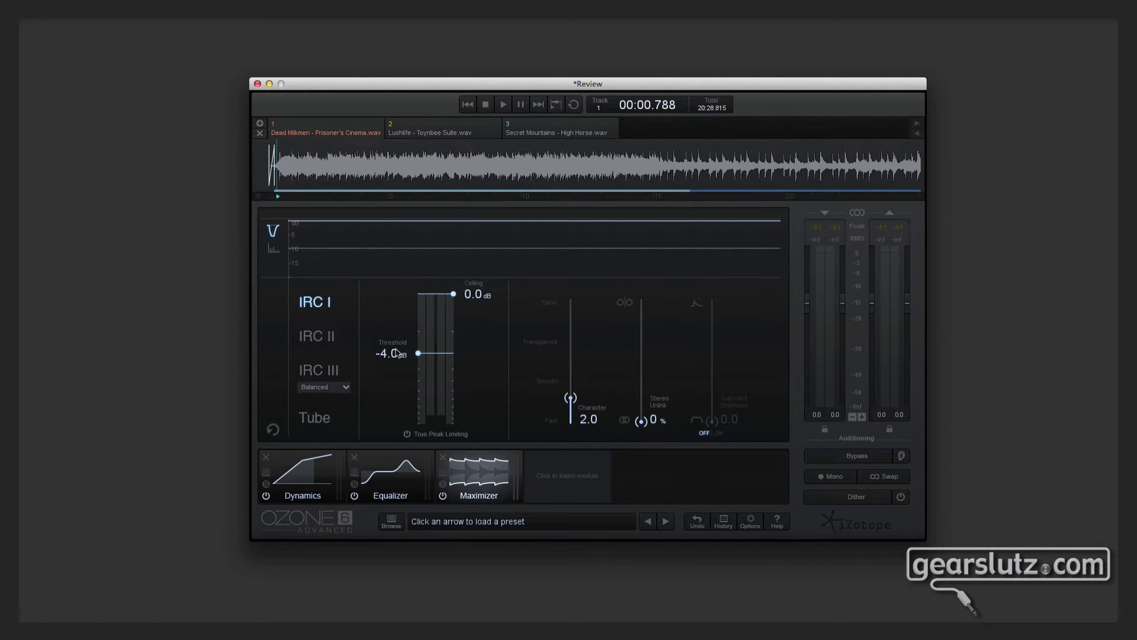
{"action": "left_click", "coordinate": [400, 482]}
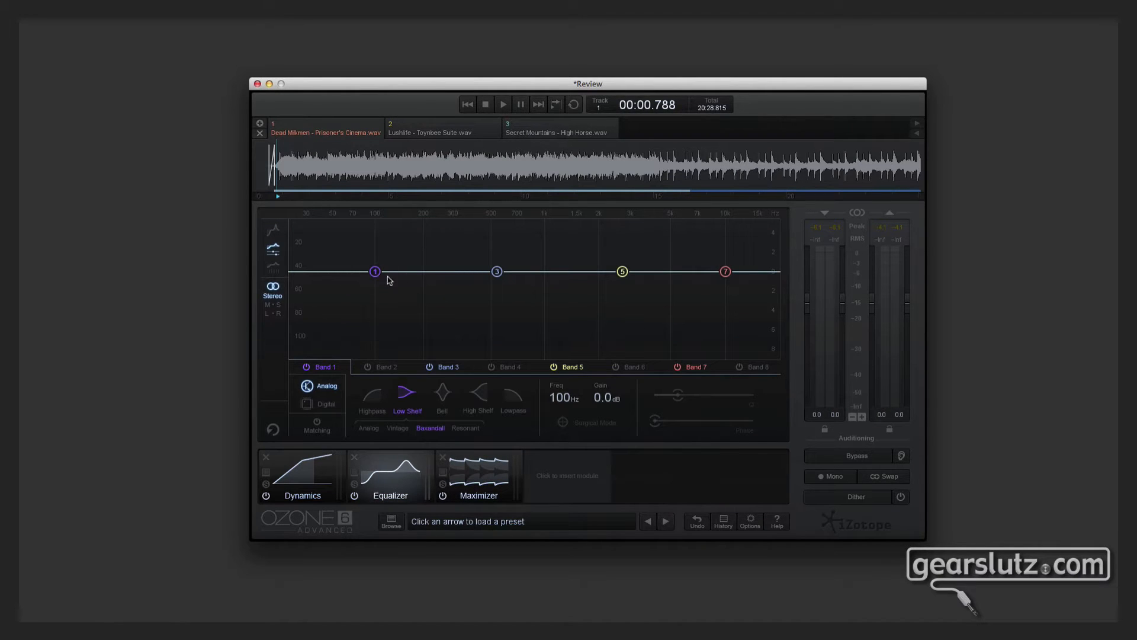
{"action": "left_click", "coordinate": [292, 475]}
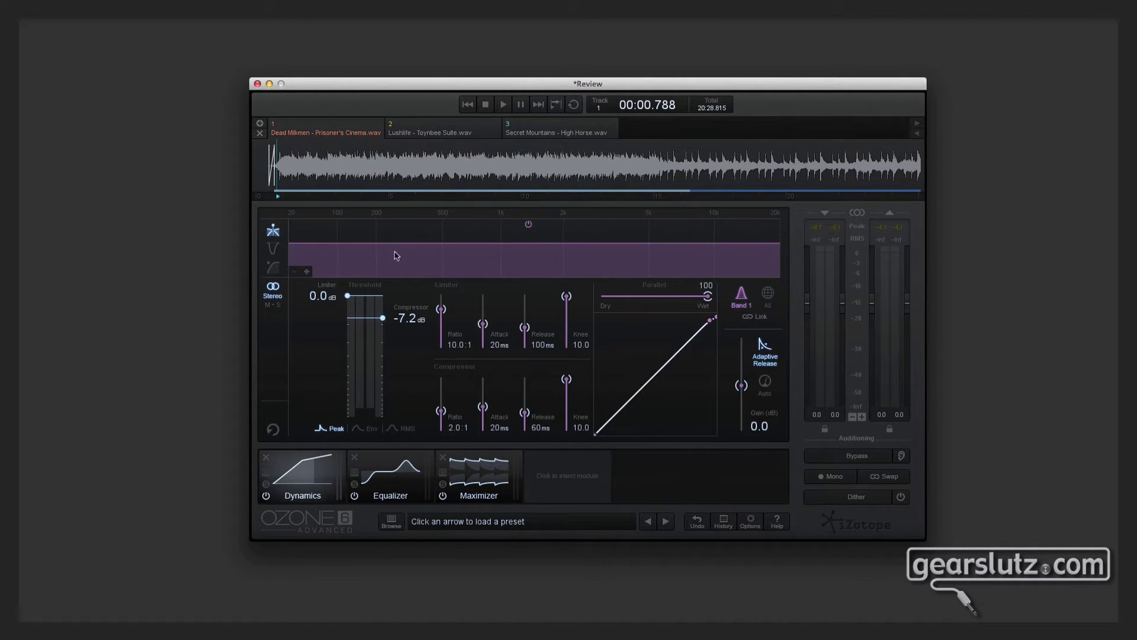
{"action": "left_click", "coordinate": [399, 467]}
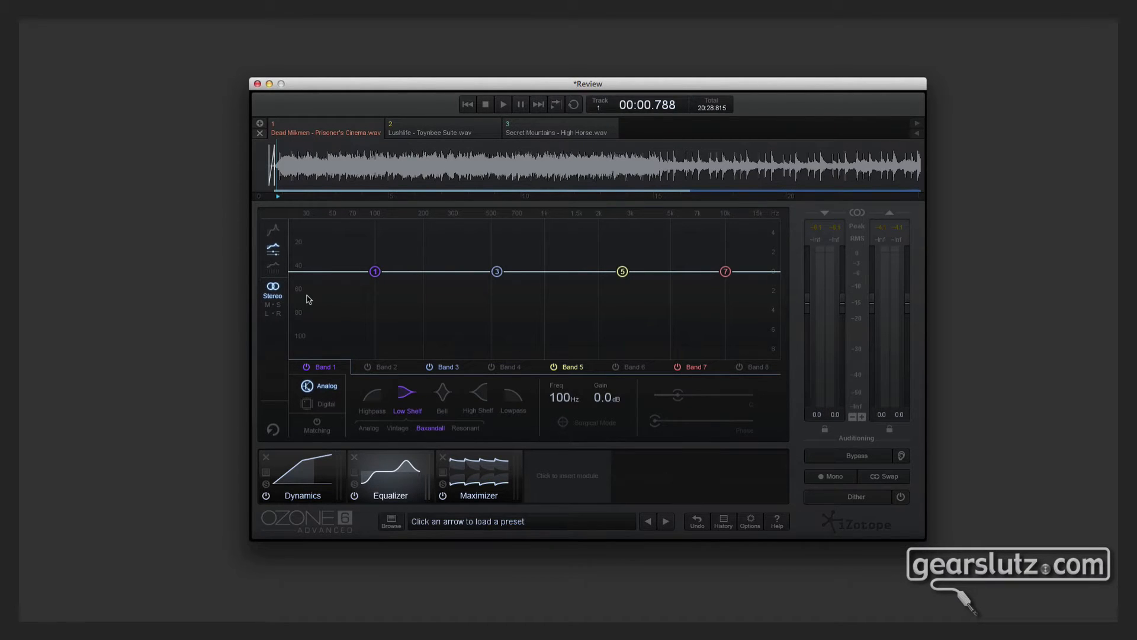
Open the Equalizer options, review the spectrum and performance settings, and cancel without changing anything.
{"action": "right_click", "coordinate": [351, 295]}
{"action": "left_click", "coordinate": [374, 297]}
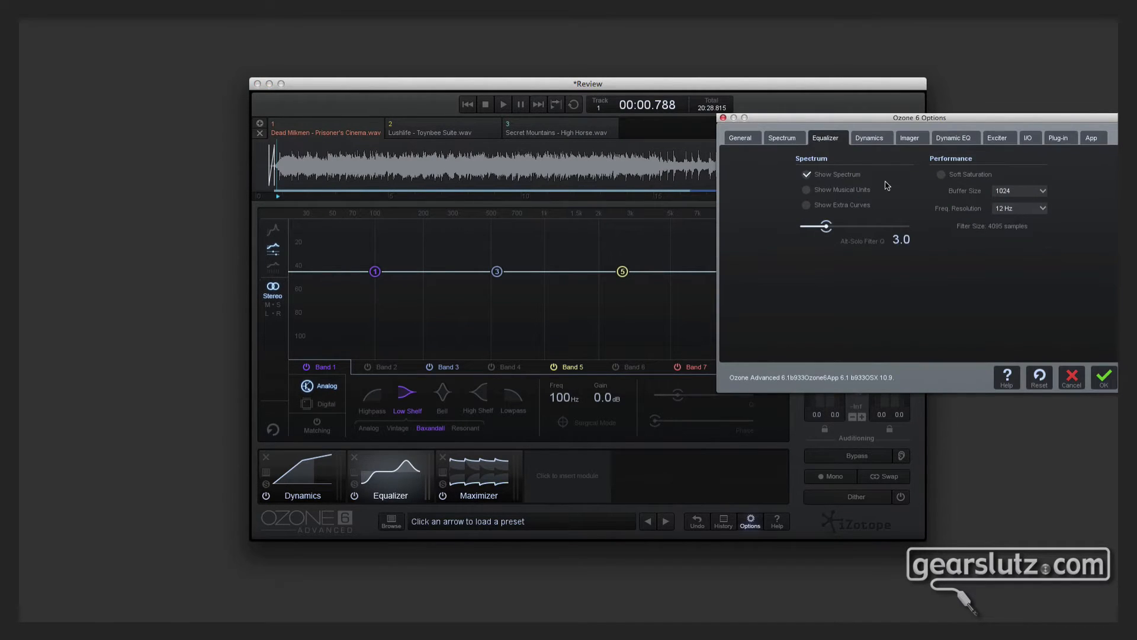
{"action": "left_click", "coordinate": [1074, 379]}
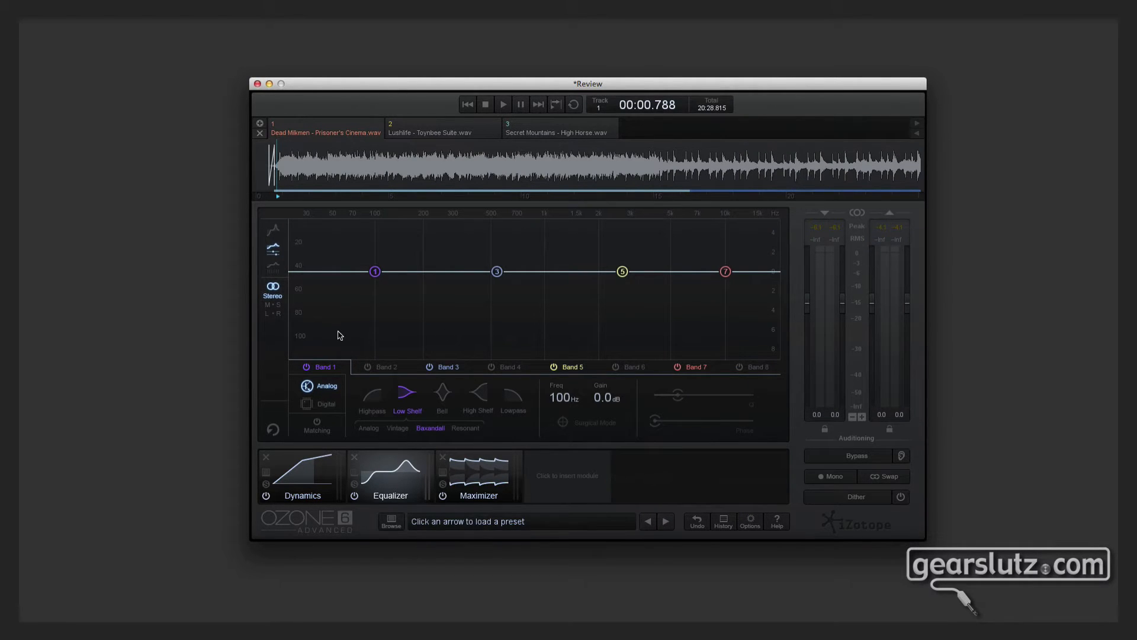
Try the Equalizer's Digital mode and its phase control, view the Matching controls, and return to Analog mode.
{"action": "left_click", "coordinate": [318, 405]}
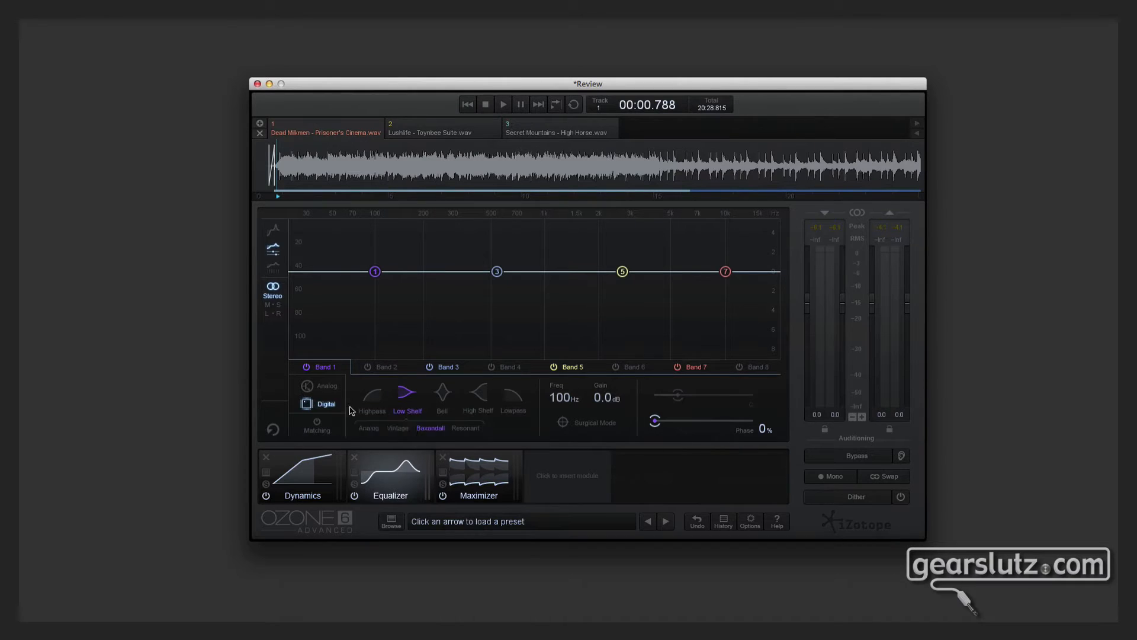
{"action": "left_click_drag", "start_coordinate": [656, 424], "coordinate": [609, 431]}
{"action": "left_click", "coordinate": [321, 431]}
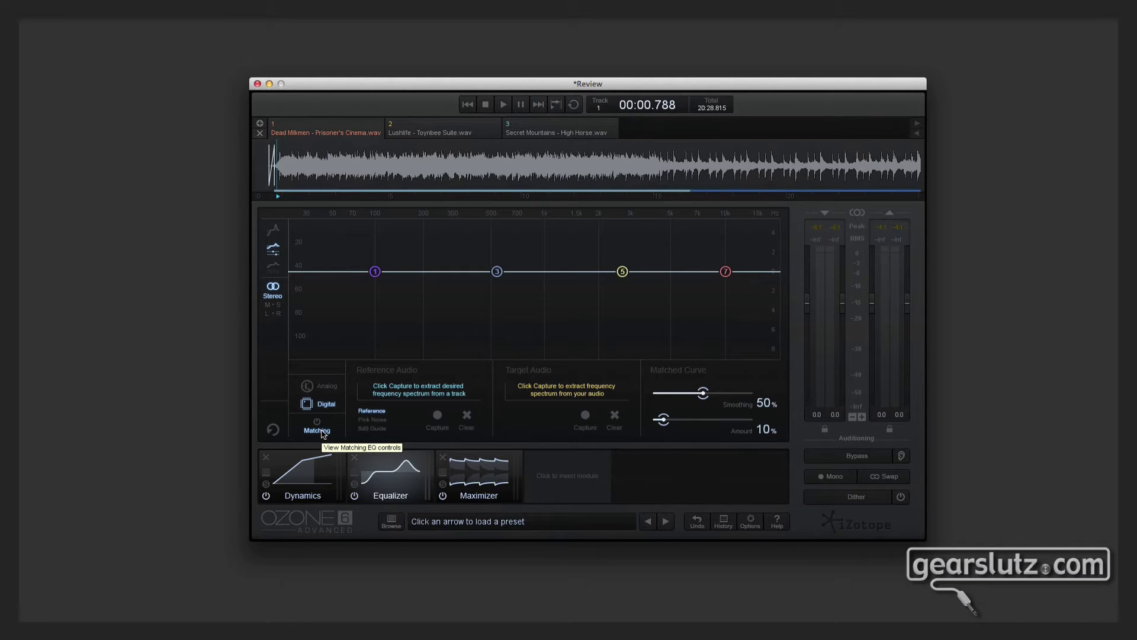
{"action": "left_click", "coordinate": [328, 392]}
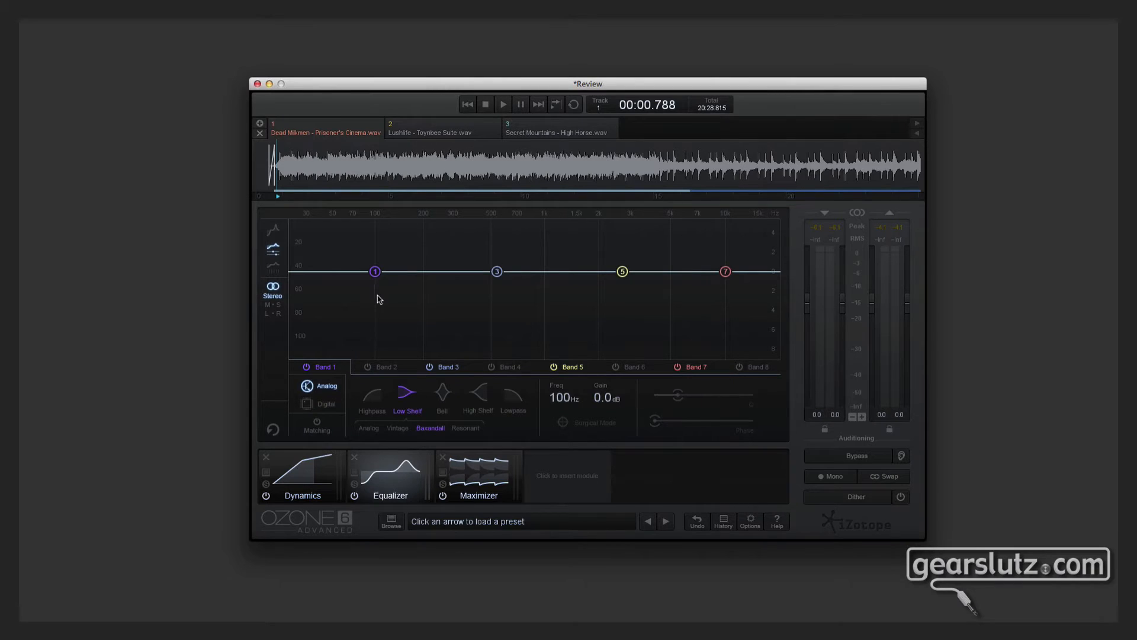
Change Equalizer band 1 to a flat highpass filter and set its frequency to 38.0 Hz.
{"action": "left_click", "coordinate": [379, 400]}
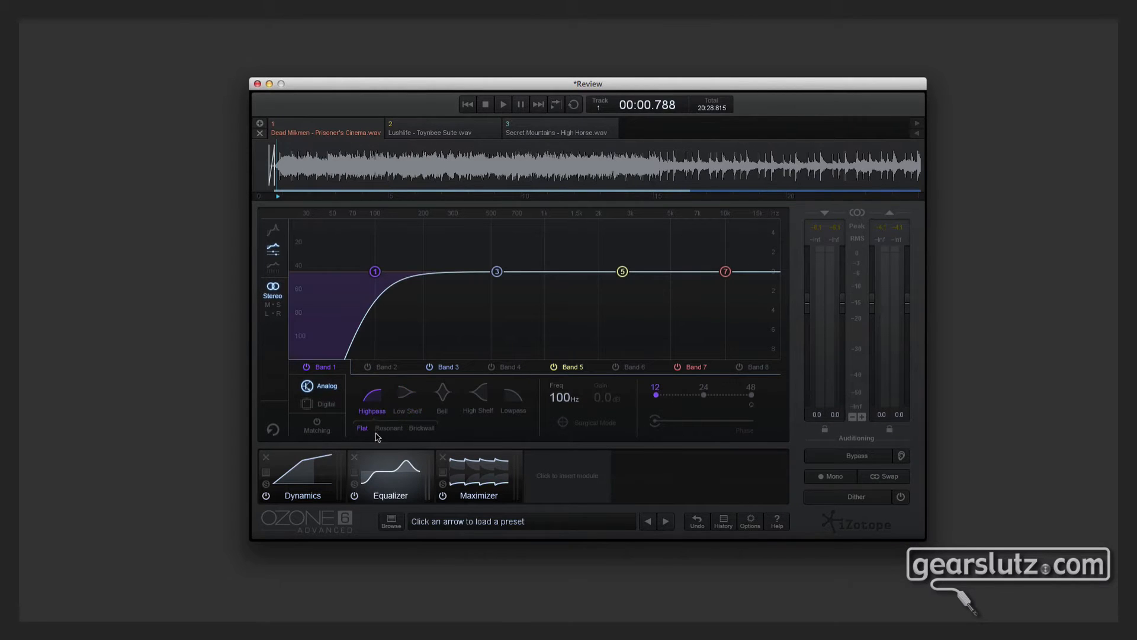
{"action": "left_click_drag", "start_coordinate": [558, 398], "coordinate": [556, 479]}
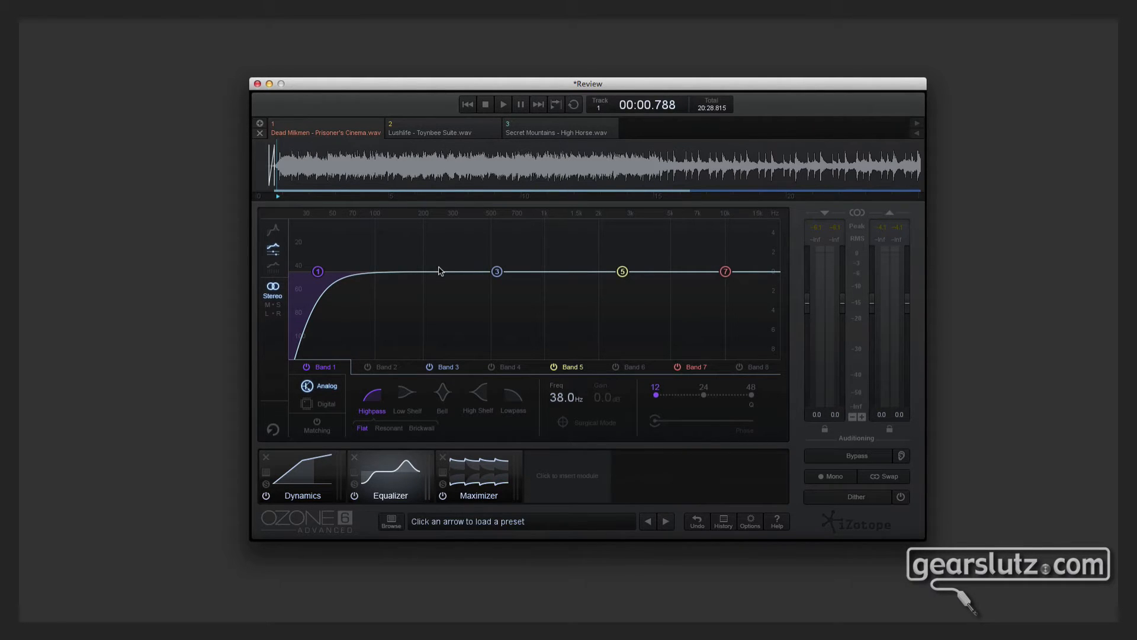
Review the Dynamics module's settings against the Equalizer curve, ending on the Equalizer.
{"action": "left_click", "coordinate": [320, 477]}
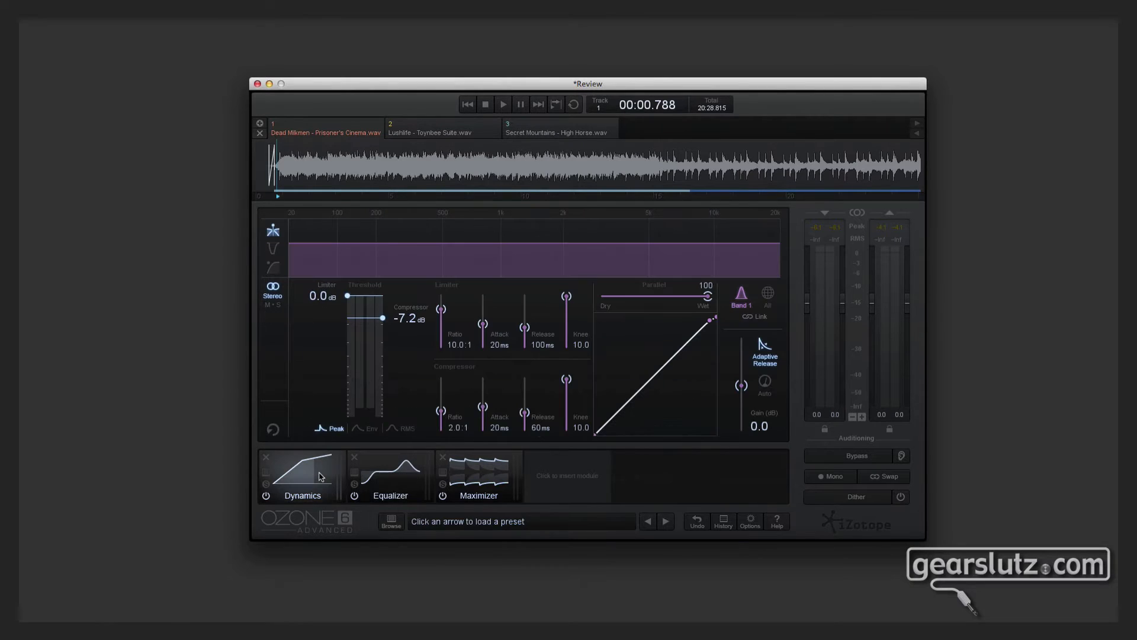
{"action": "left_click", "coordinate": [398, 467]}
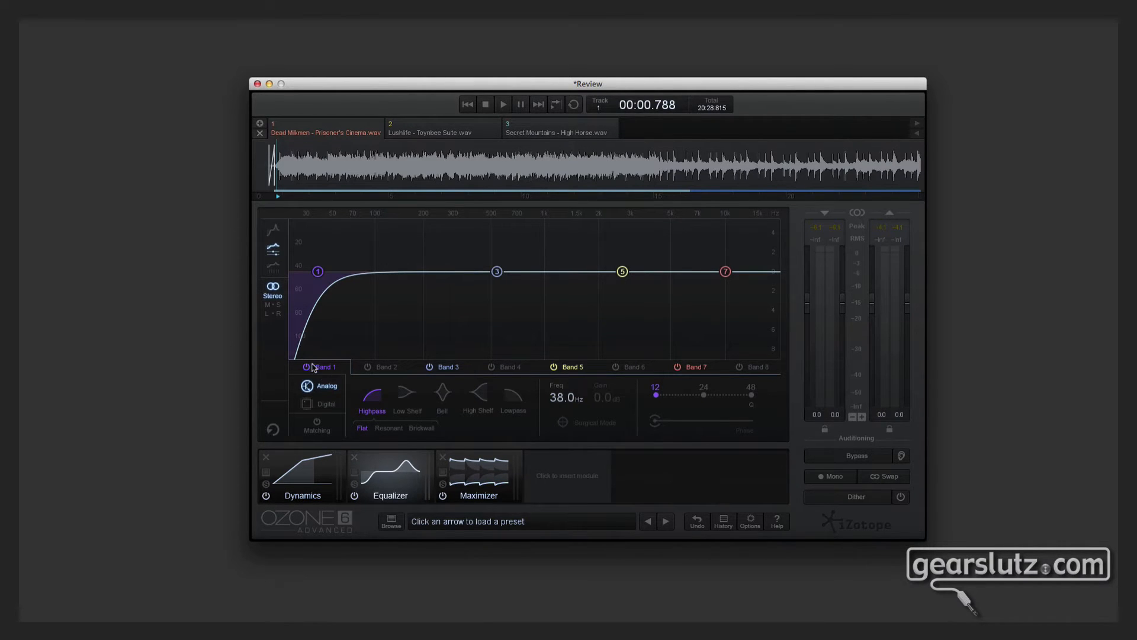
{"action": "left_click", "coordinate": [304, 472]}
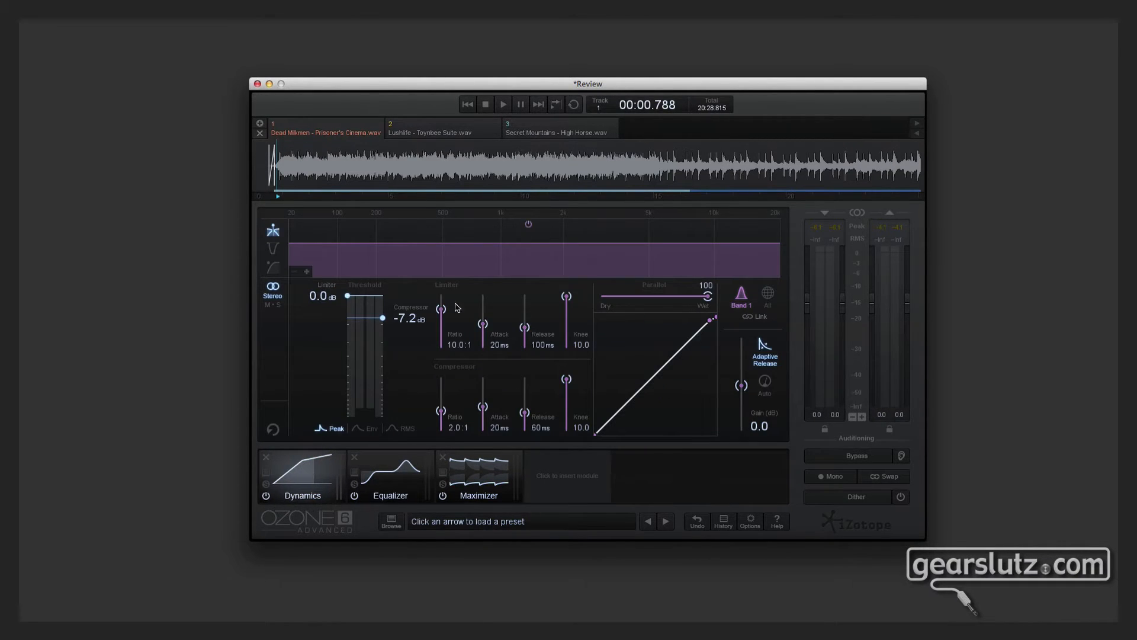
{"action": "left_click", "coordinate": [405, 471]}
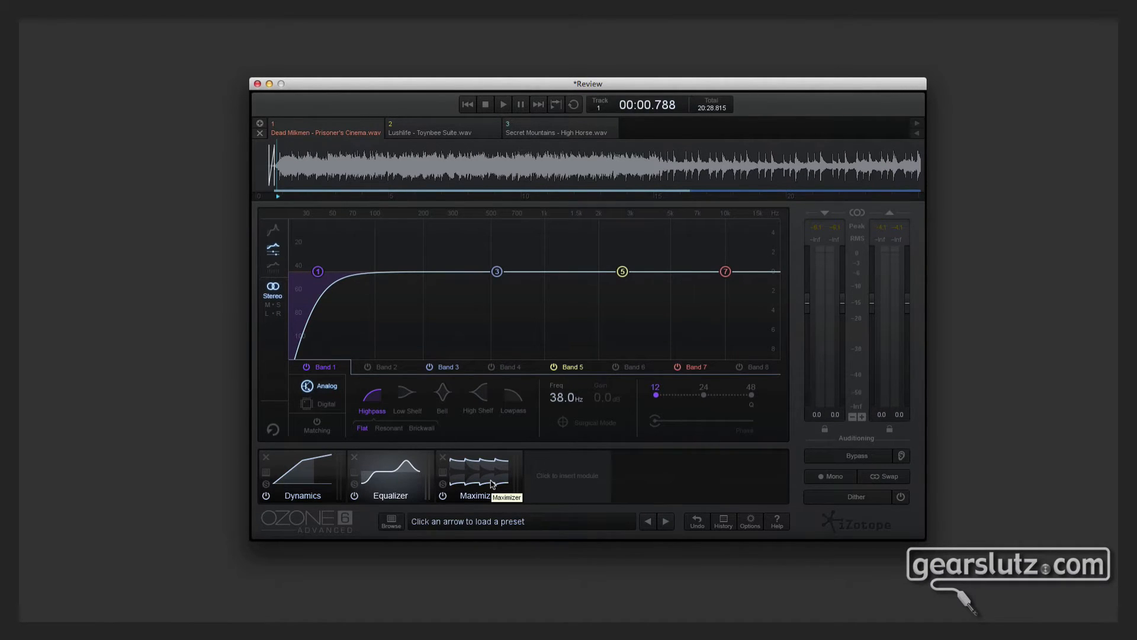
Play the track, compare it with the Maximizer off and on, and set the Maximizer threshold to -5.6 dB.
{"action": "key", "text": "space"}
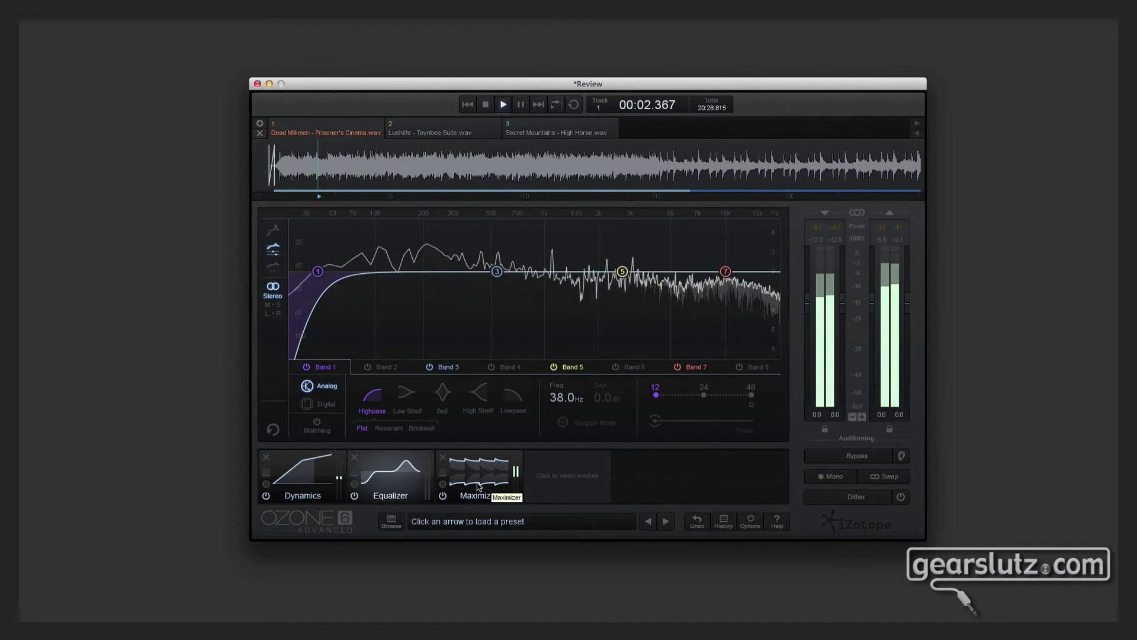
{"action": "left_click", "coordinate": [480, 486]}
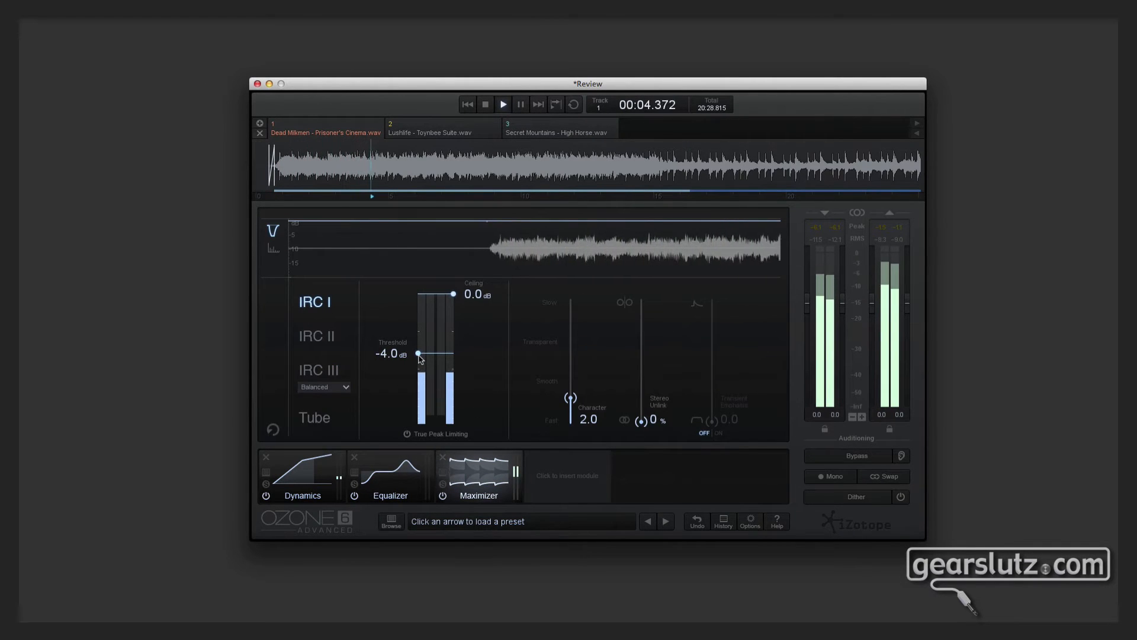
{"action": "left_click", "coordinate": [443, 495]}
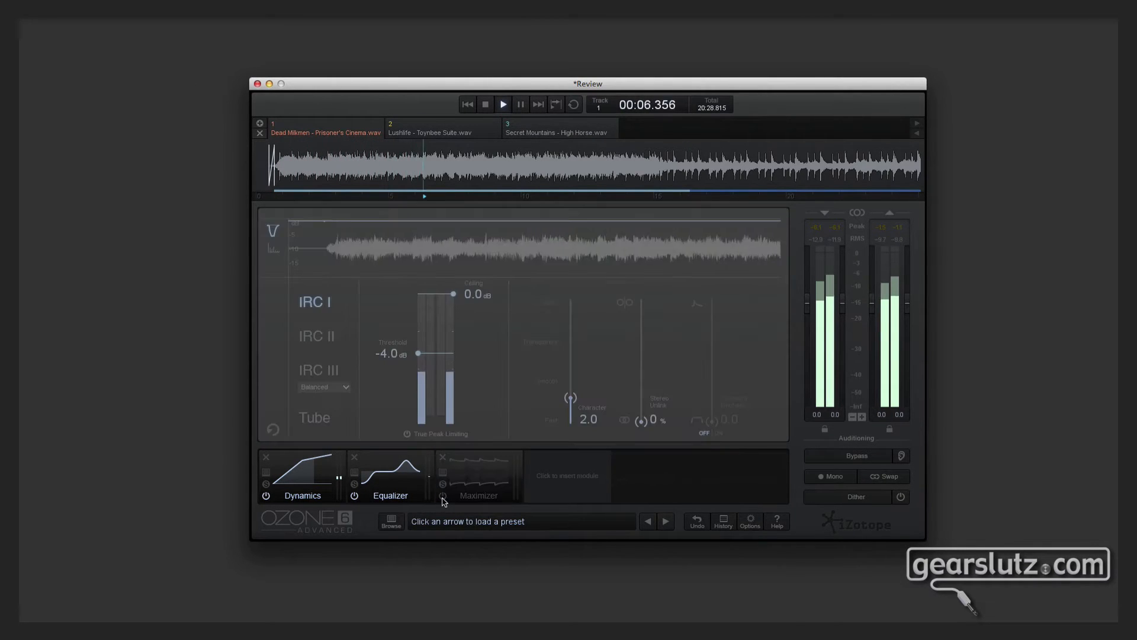
{"action": "left_click", "coordinate": [442, 496]}
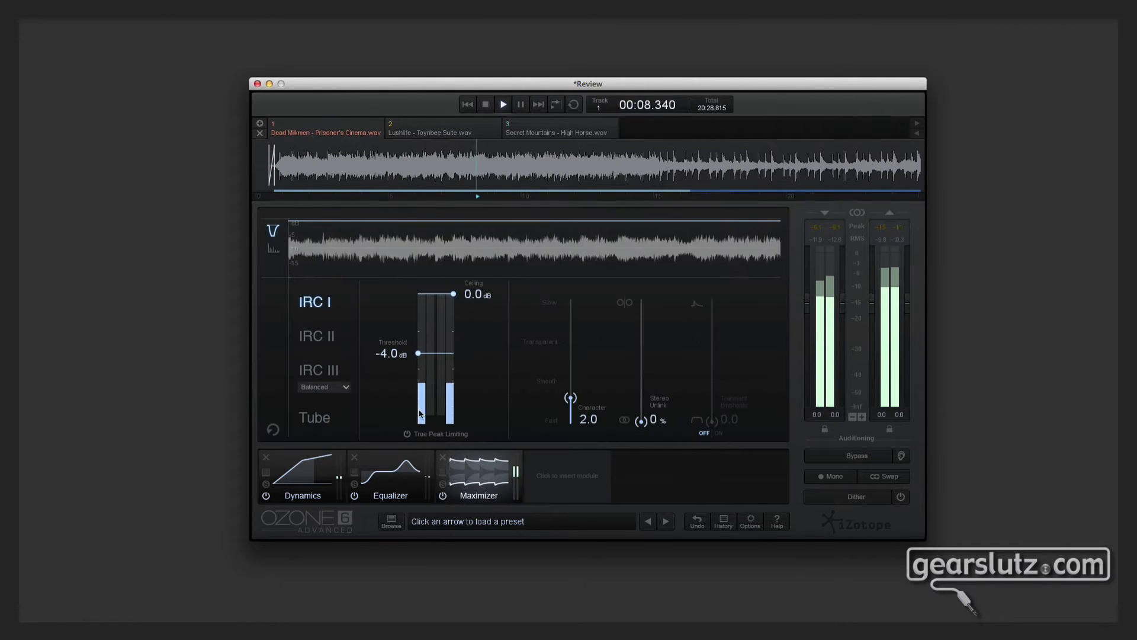
{"action": "left_click_drag", "start_coordinate": [418, 353], "coordinate": [417, 370]}
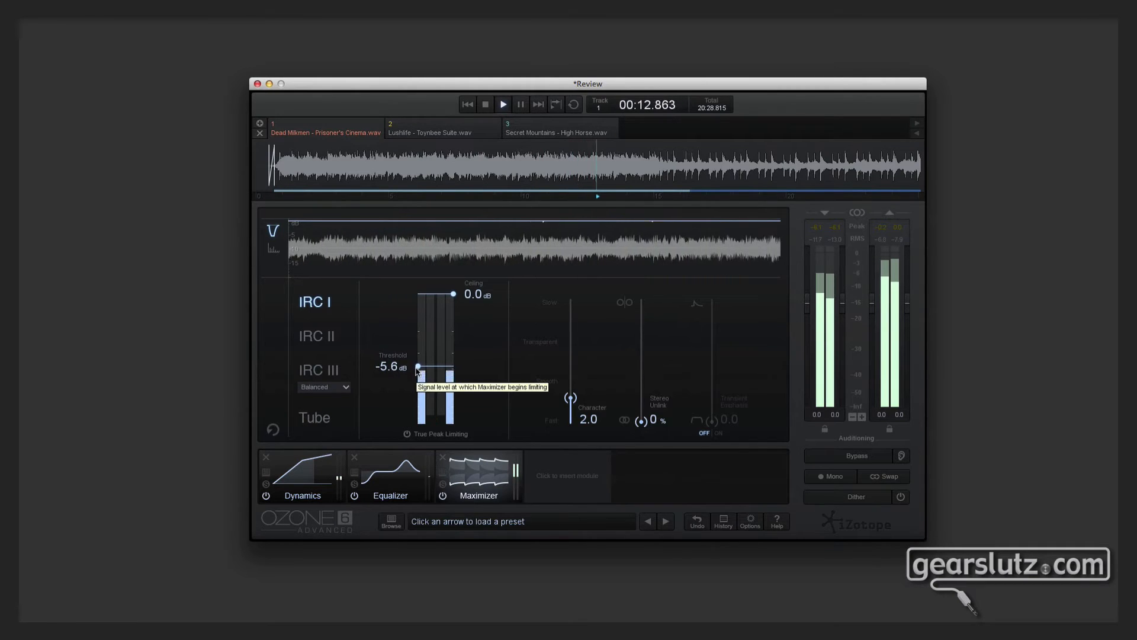
Set Dynamics to RMS detection with compressor attack 76 ms, threshold -20.8 dB, release 161 ms and knee 6.5.
{"action": "left_click", "coordinate": [393, 482]}
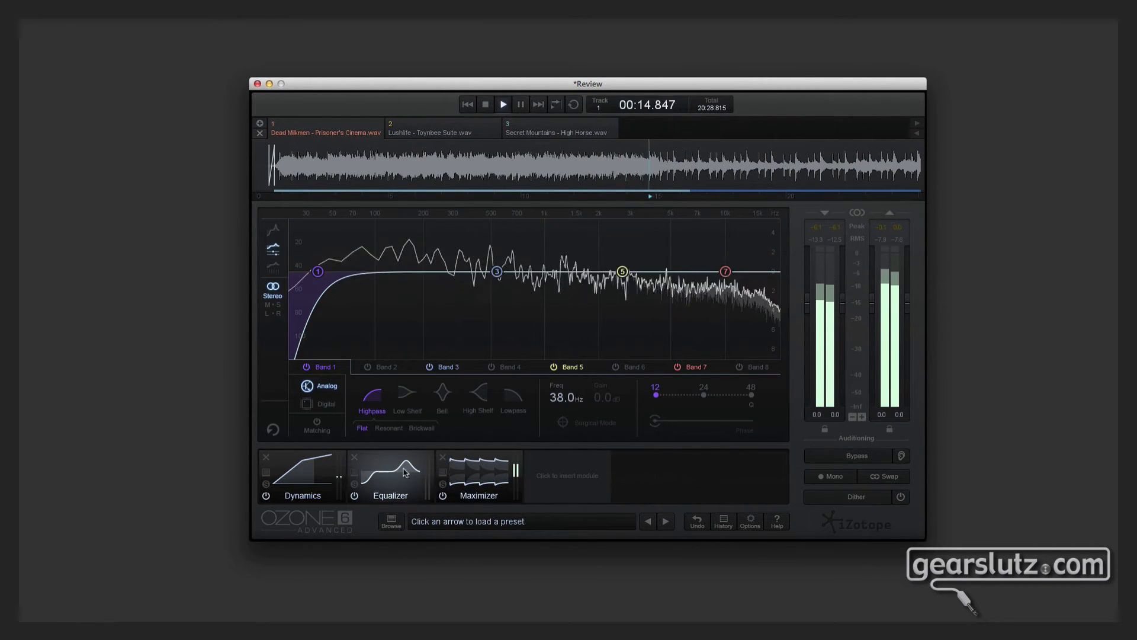
{"action": "left_click", "coordinate": [342, 456]}
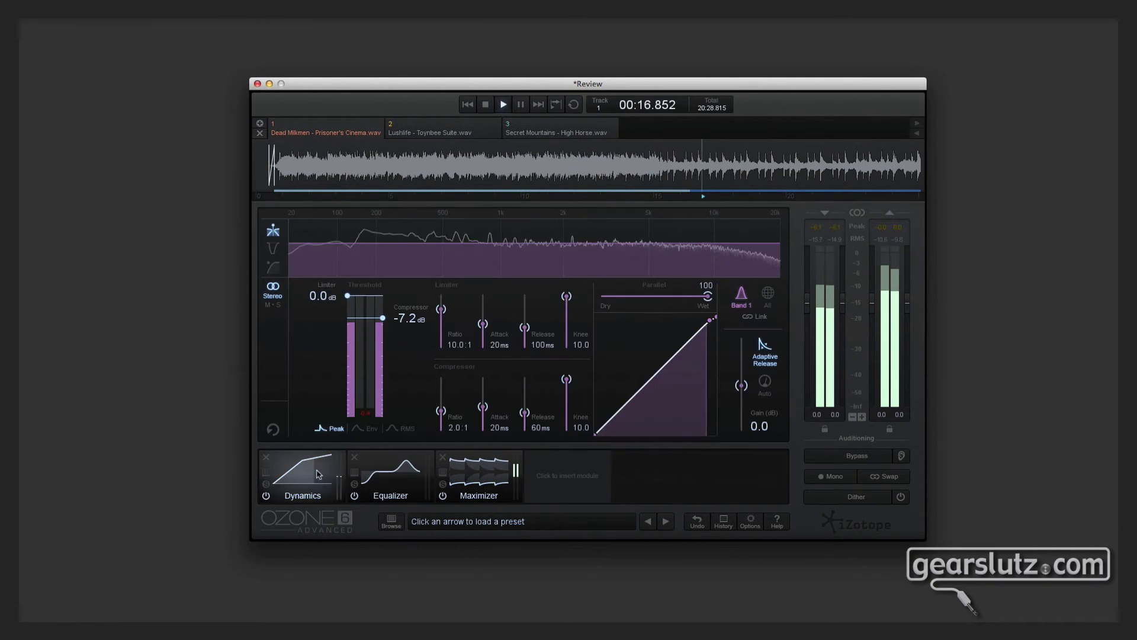
{"action": "left_click", "coordinate": [403, 428]}
{"action": "left_click_drag", "start_coordinate": [483, 407], "coordinate": [483, 398]}
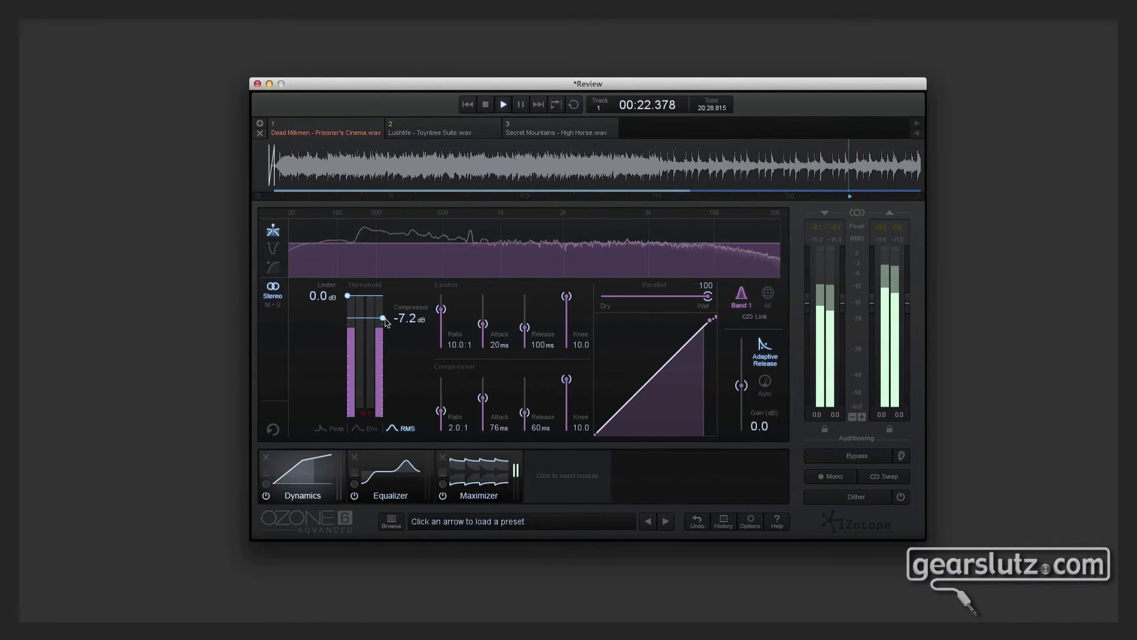
{"action": "left_click_drag", "start_coordinate": [385, 322], "coordinate": [382, 347]}
{"action": "left_click_drag", "start_coordinate": [525, 413], "coordinate": [569, 401]}
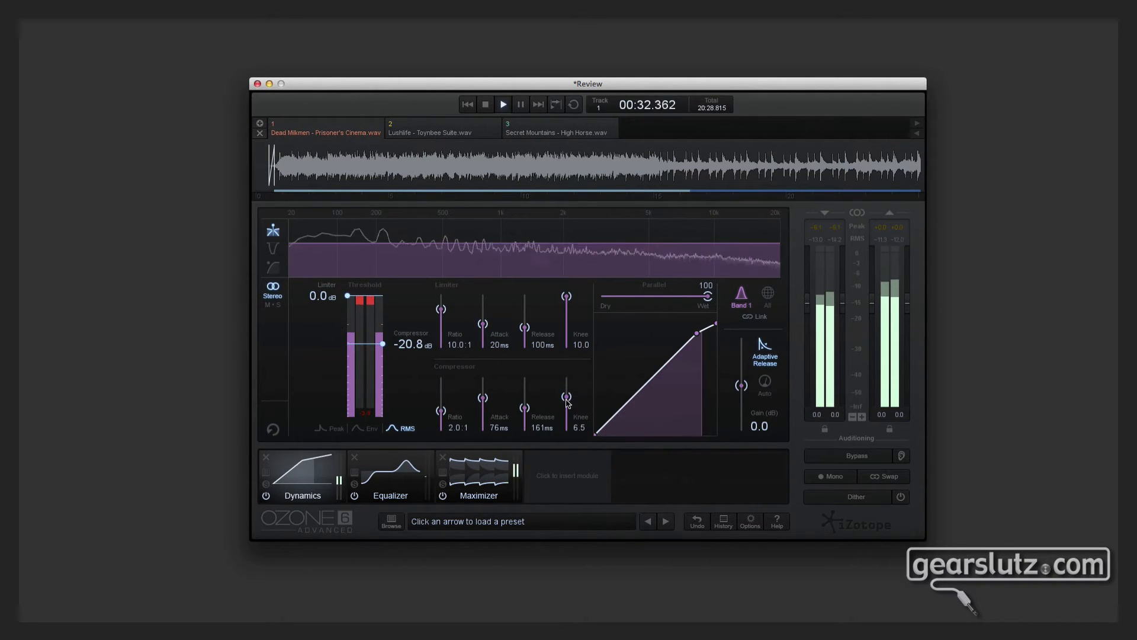
Set the Dynamics limiter threshold to -3.0 dB and enable automatic gain compensation.
{"action": "left_click_drag", "start_coordinate": [350, 301], "coordinate": [350, 313]}
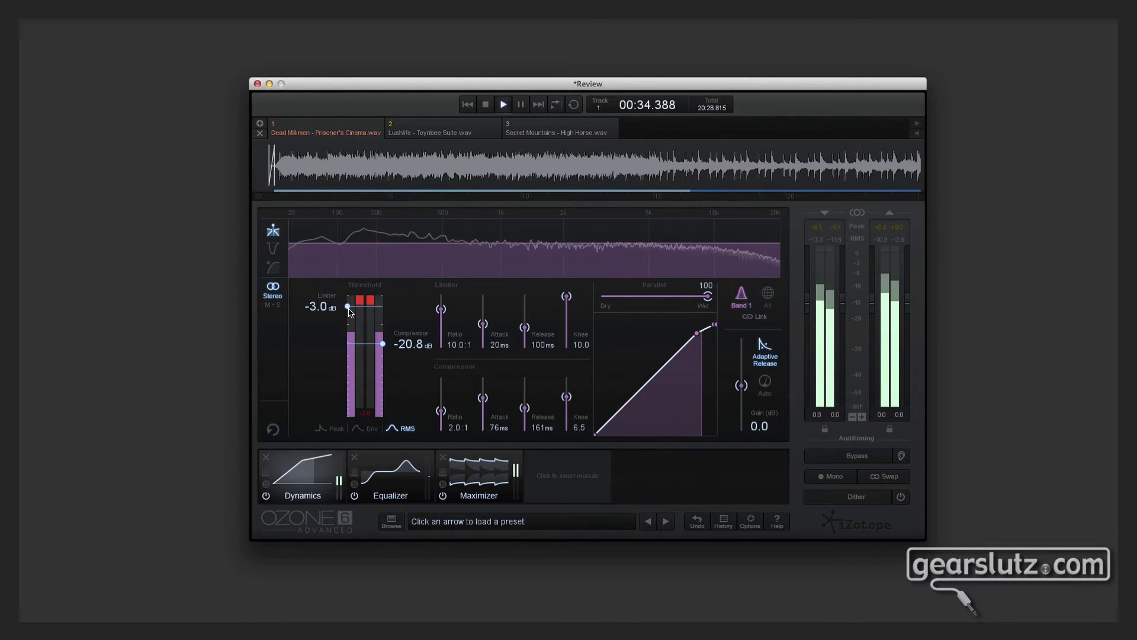
{"action": "left_click", "coordinate": [769, 388]}
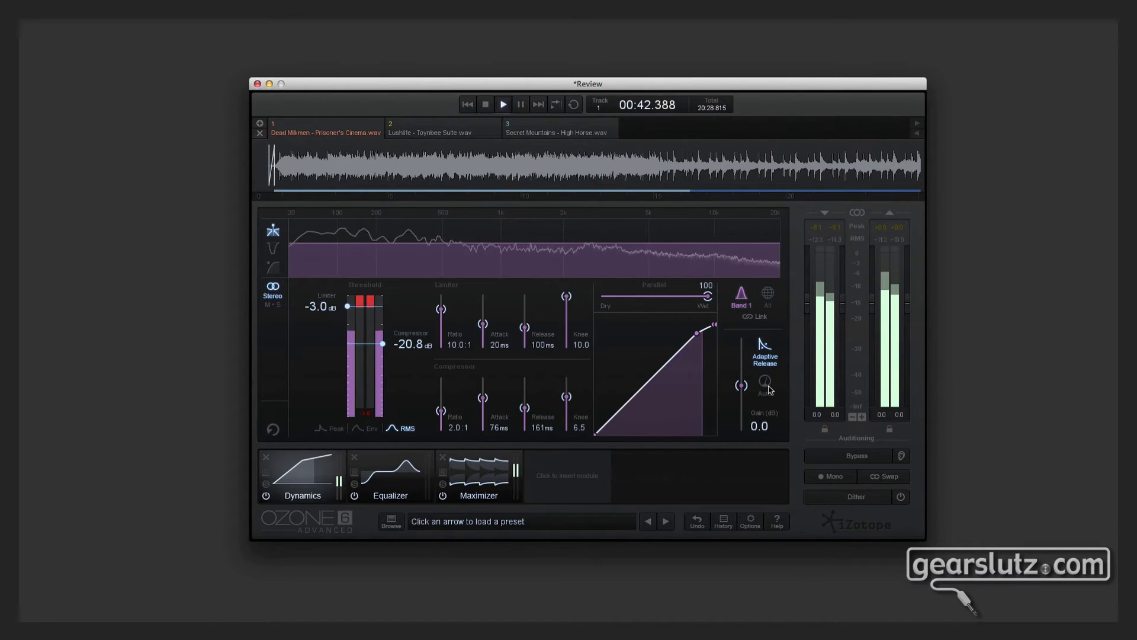
{"action": "left_click", "coordinate": [765, 384]}
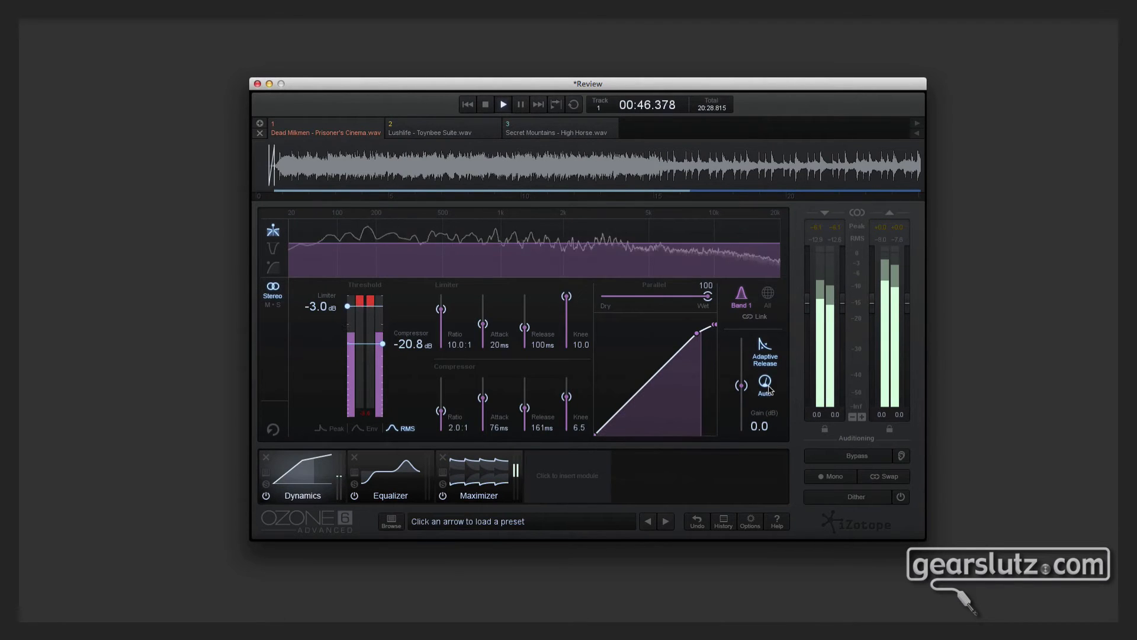
Compare the track with Dynamics off and on, and with all processing bypassed and active using gain matching.
{"action": "left_click", "coordinate": [266, 496]}
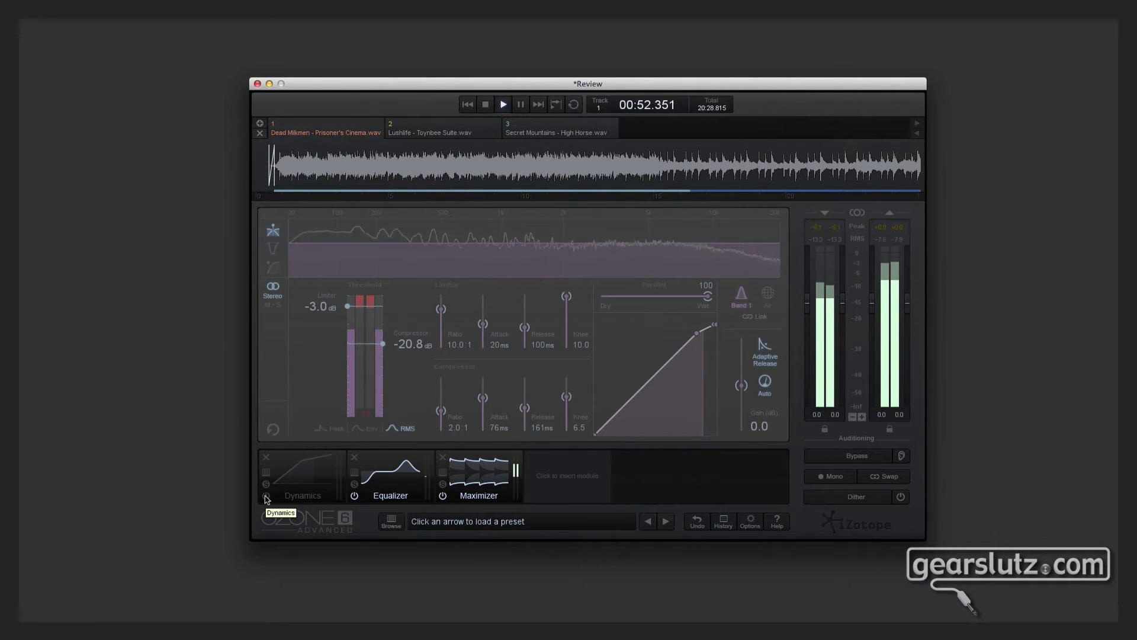
{"action": "left_click", "coordinate": [265, 496]}
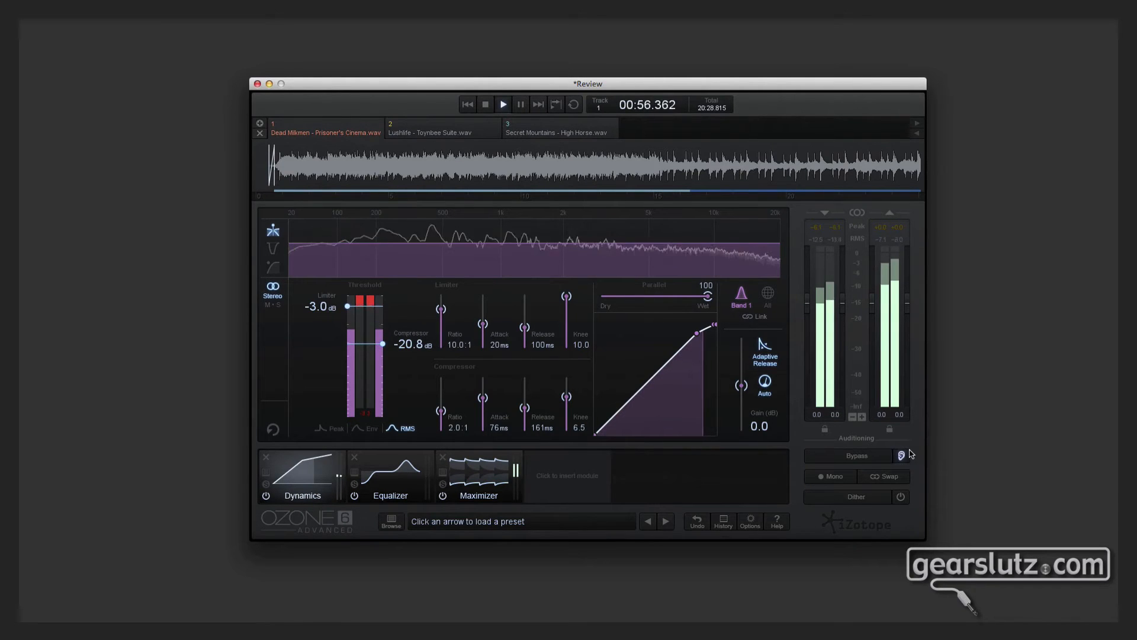
{"action": "left_click", "coordinate": [861, 457]}
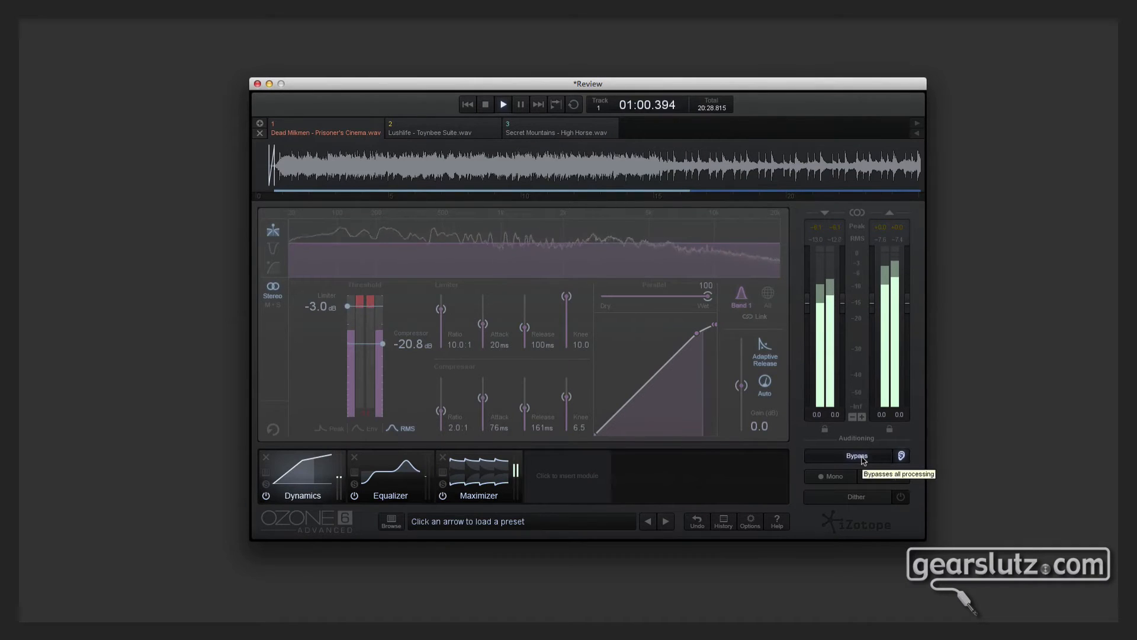
{"action": "left_click", "coordinate": [862, 457]}
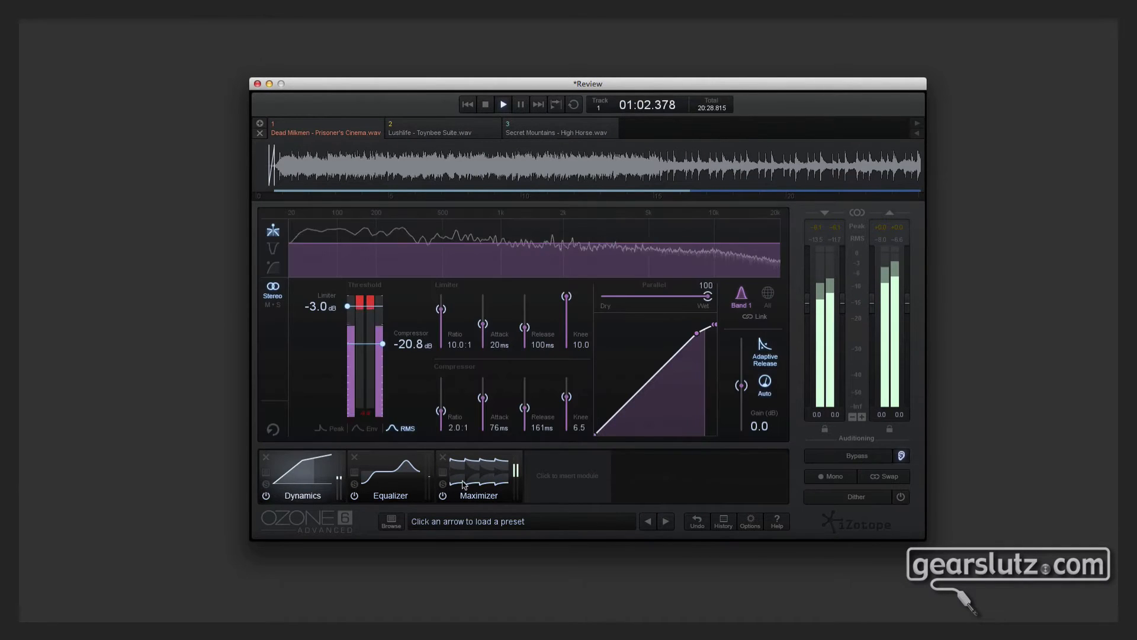
In the Equalizer, shift band 5 higher as a slight cut and make band 3 a Band Shelf at 1.52 kHz, 0.7 dB.
{"action": "left_click", "coordinate": [408, 481]}
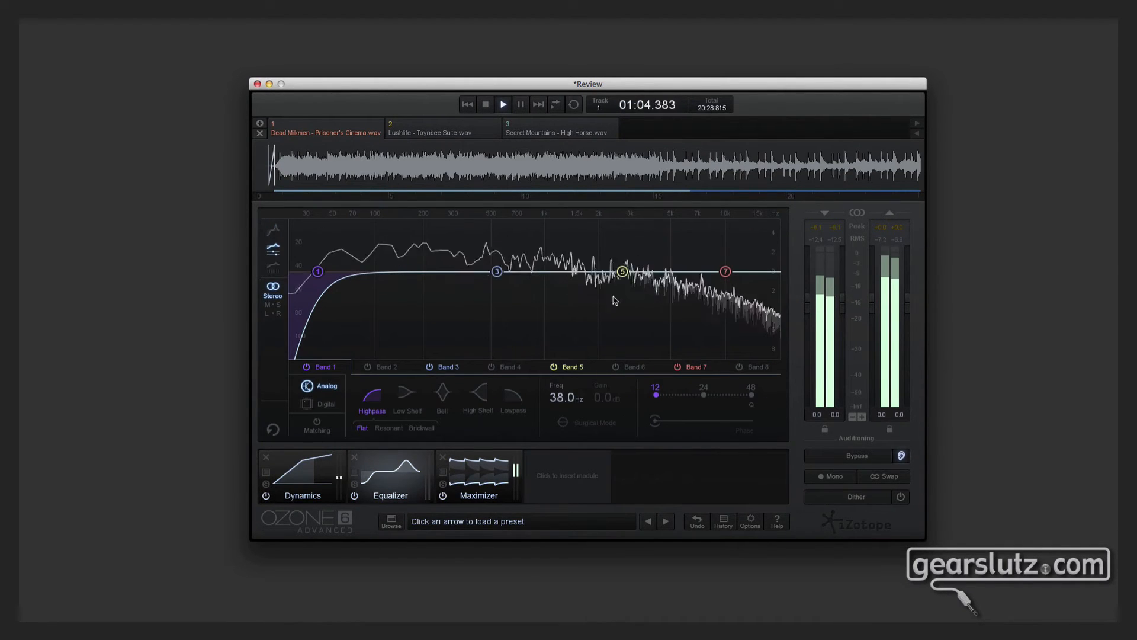
{"action": "left_click_drag", "start_coordinate": [623, 273], "coordinate": [704, 289]}
{"action": "left_click_drag", "start_coordinate": [496, 271], "coordinate": [578, 264]}
{"action": "left_click", "coordinate": [485, 428]}
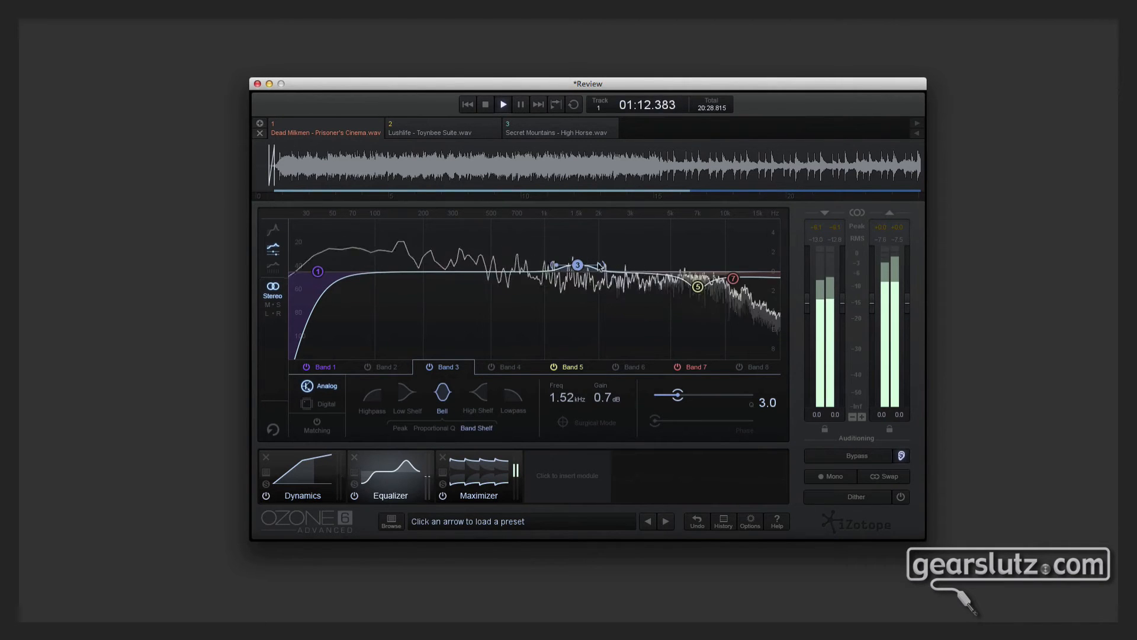
Switch the Equalizer to mid/side processing and set the mid channel's band 3 to 2.44 kHz, 1.3 dB with a Q of 1.3.
{"action": "scroll", "coordinate": [579, 266], "scroll_direction": "down", "scroll_amount": 5}
{"action": "left_click_drag", "start_coordinate": [582, 267], "coordinate": [628, 263]}
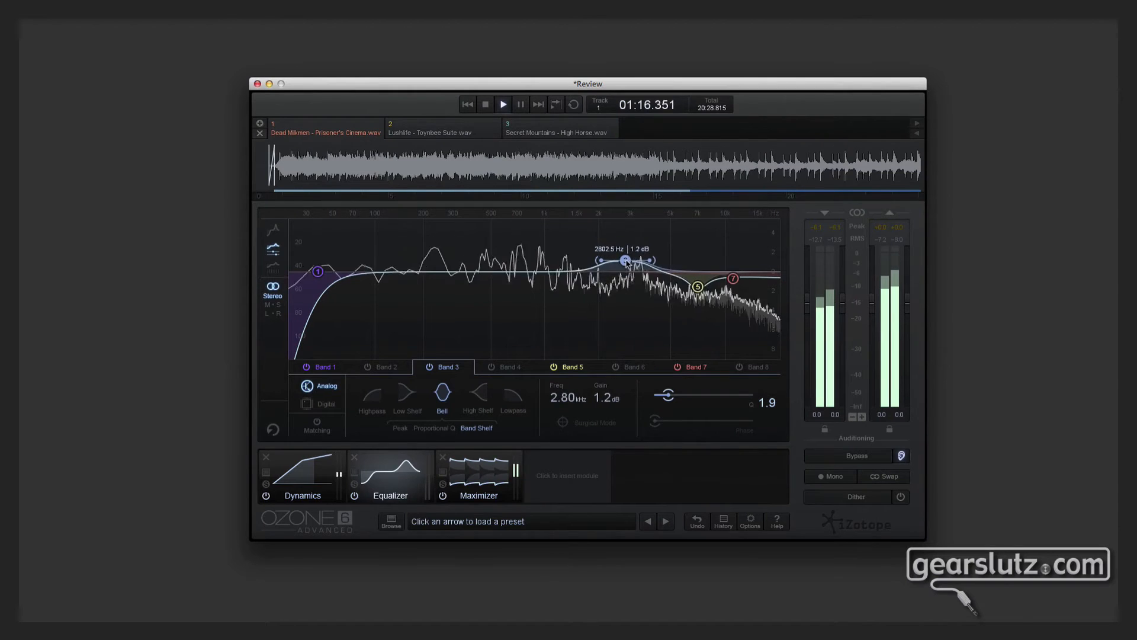
{"action": "left_click", "coordinate": [279, 306]}
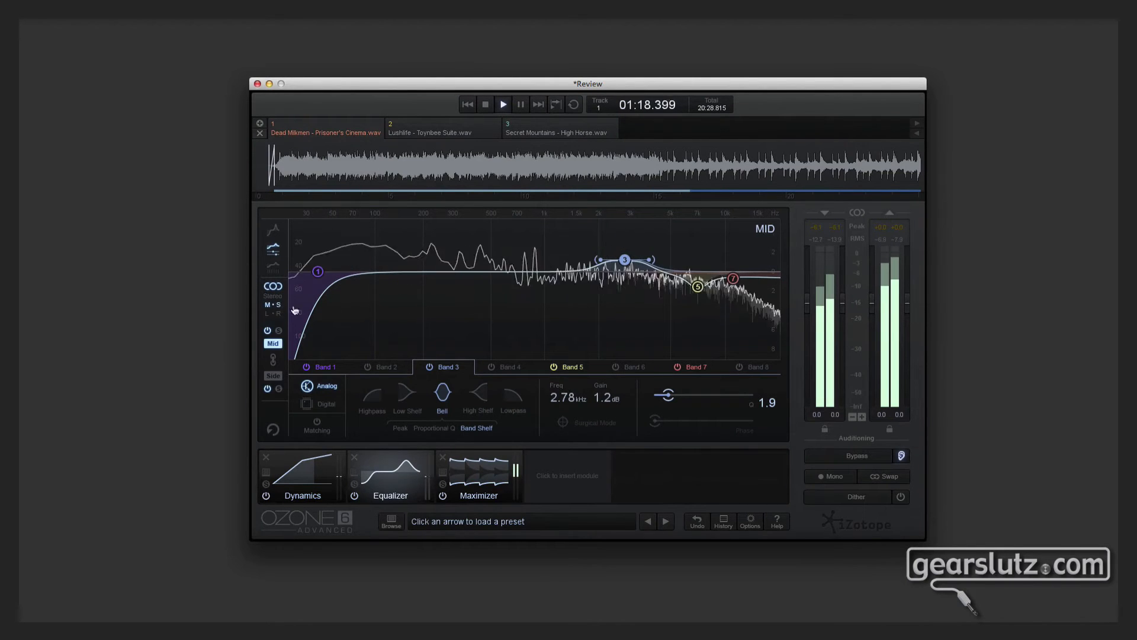
{"action": "left_click_drag", "start_coordinate": [626, 263], "coordinate": [640, 257]}
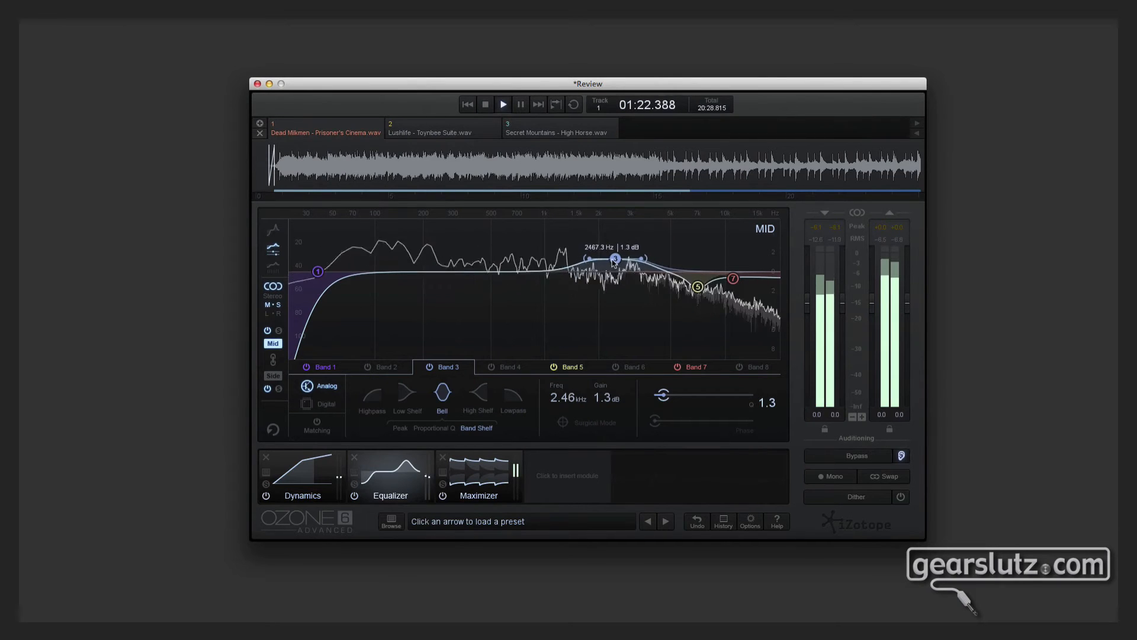
On the Equalizer's side channel, make band 1 a Flat Highpass at about 191 Hz.
{"action": "left_click", "coordinate": [276, 376]}
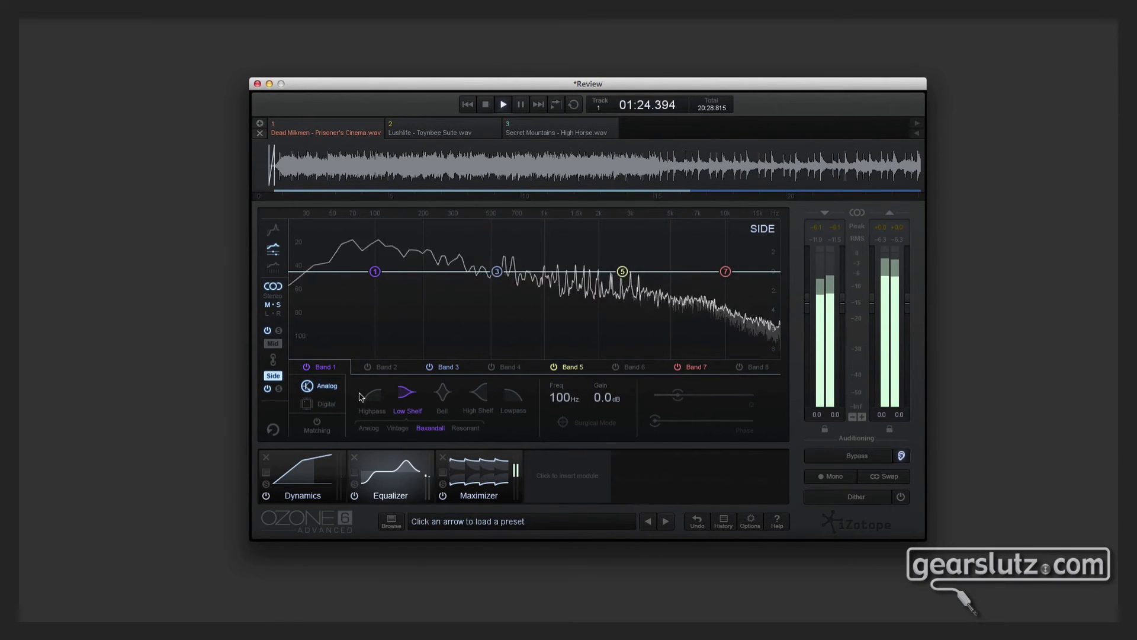
{"action": "left_click", "coordinate": [379, 400]}
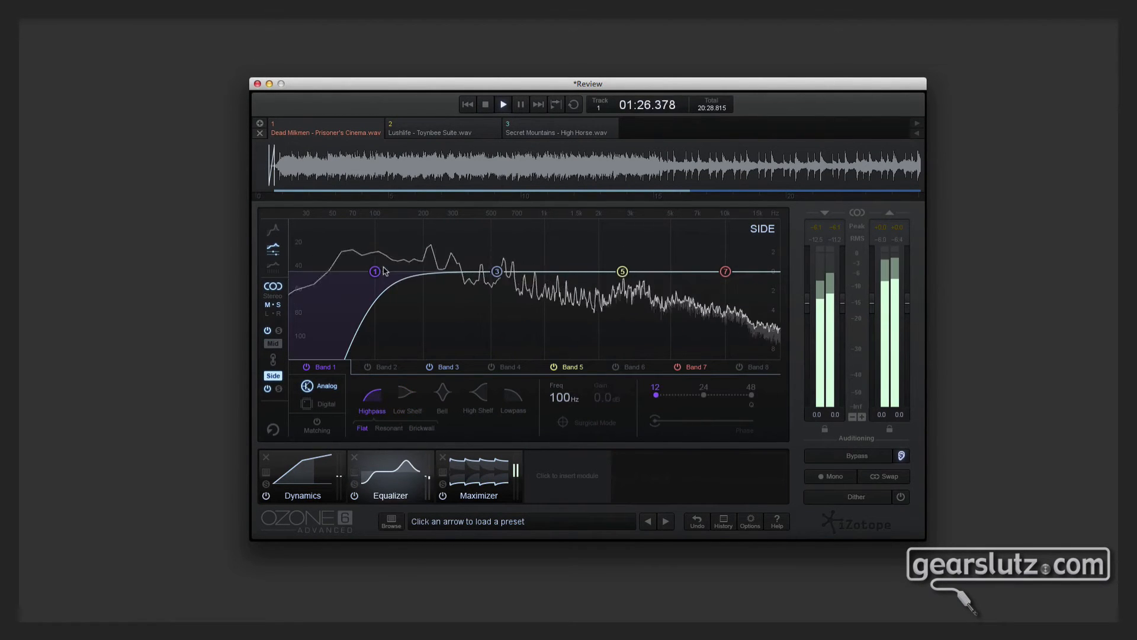
{"action": "left_click_drag", "start_coordinate": [384, 270], "coordinate": [419, 272]}
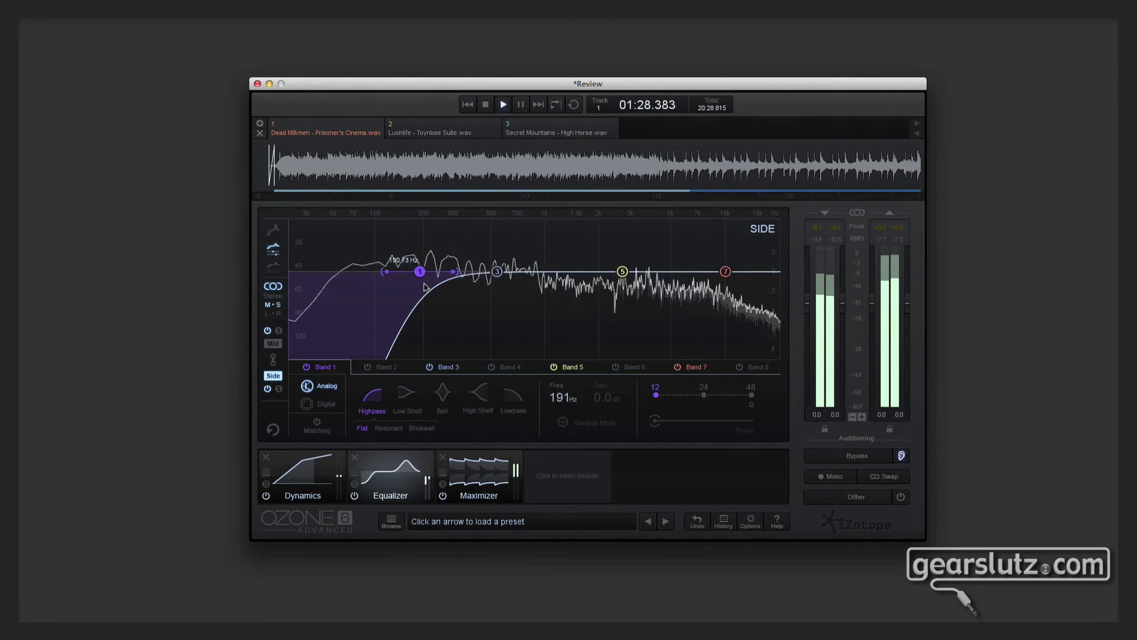
Compare the track with the Equalizer off and on and with all processing bypassed and active, then stop playback.
{"action": "left_click", "coordinate": [354, 496]}
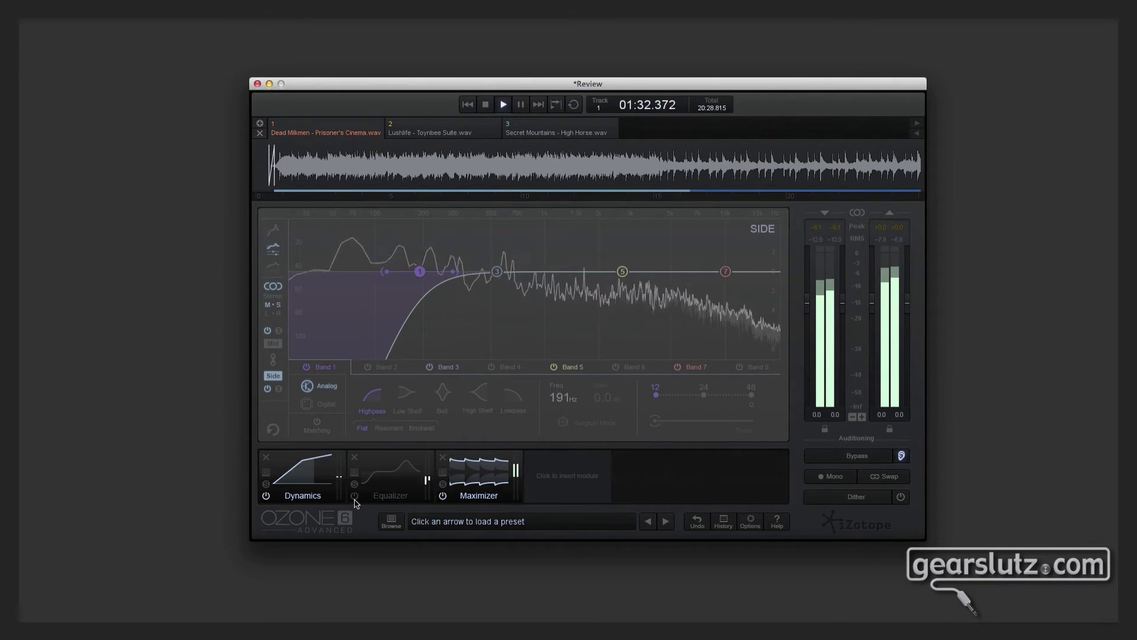
{"action": "left_click", "coordinate": [355, 496]}
{"action": "left_click", "coordinate": [274, 344]}
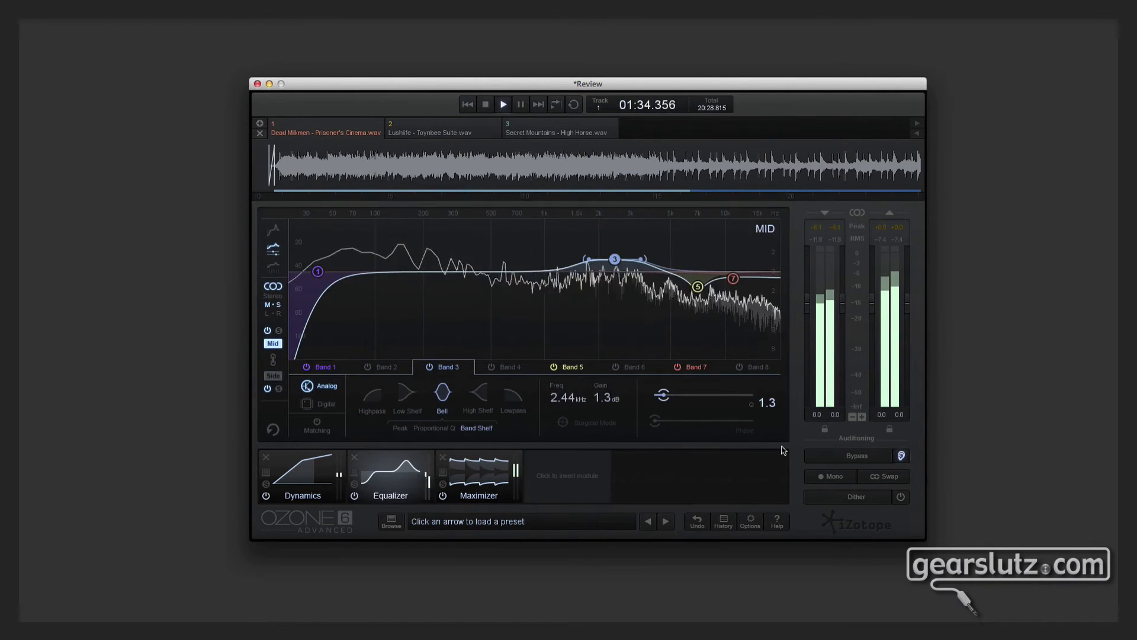
{"action": "left_click", "coordinate": [848, 459]}
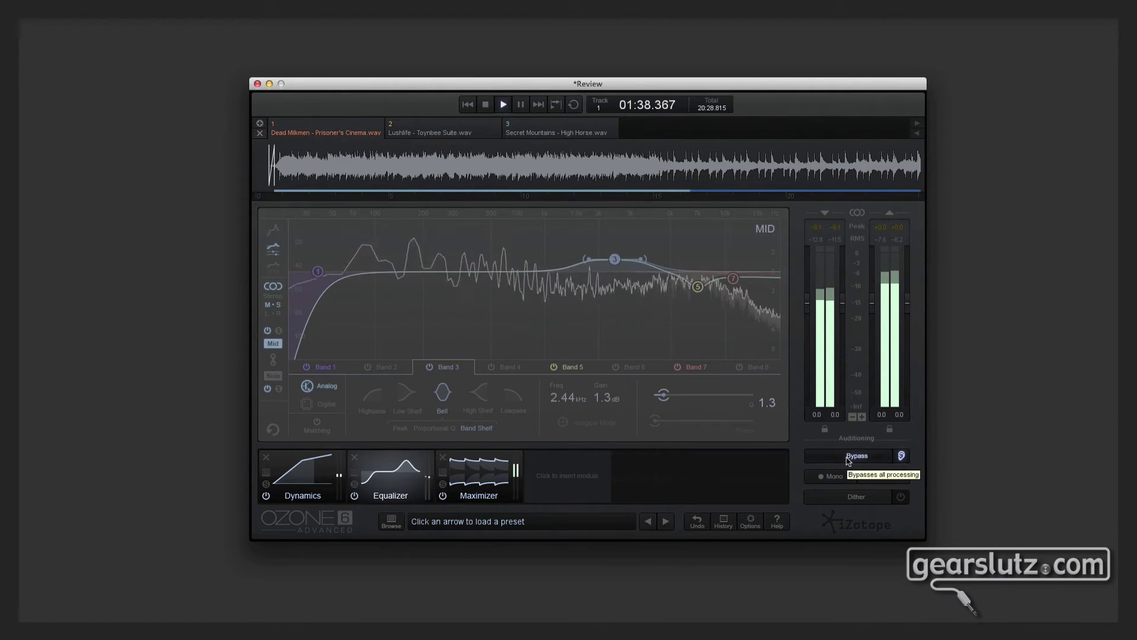
{"action": "left_click", "coordinate": [848, 460]}
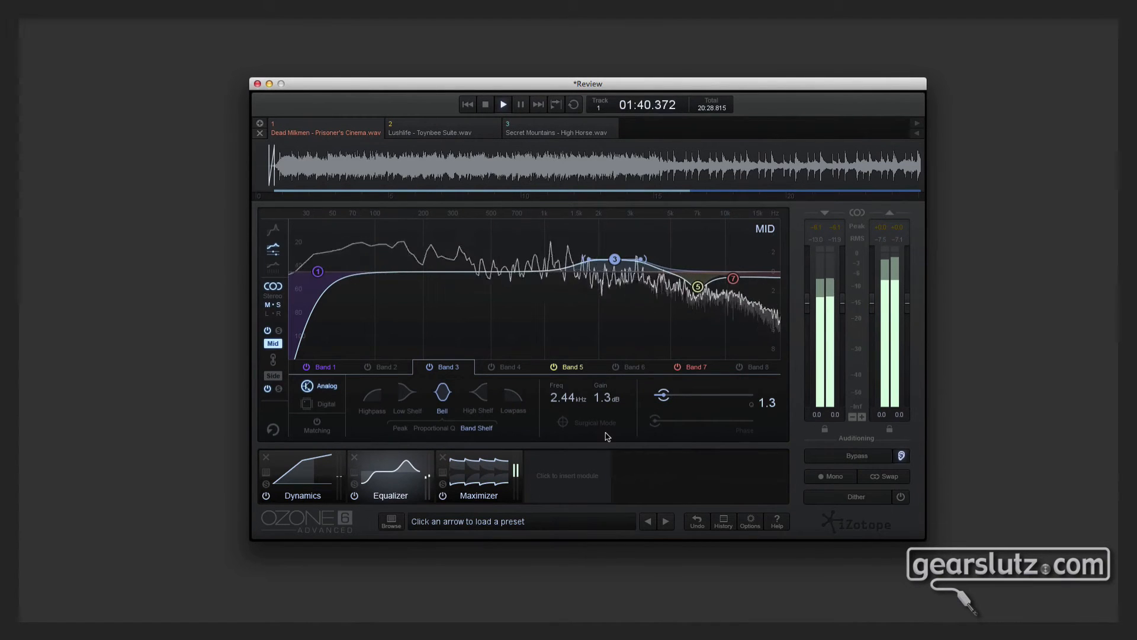
{"action": "key", "text": "space"}
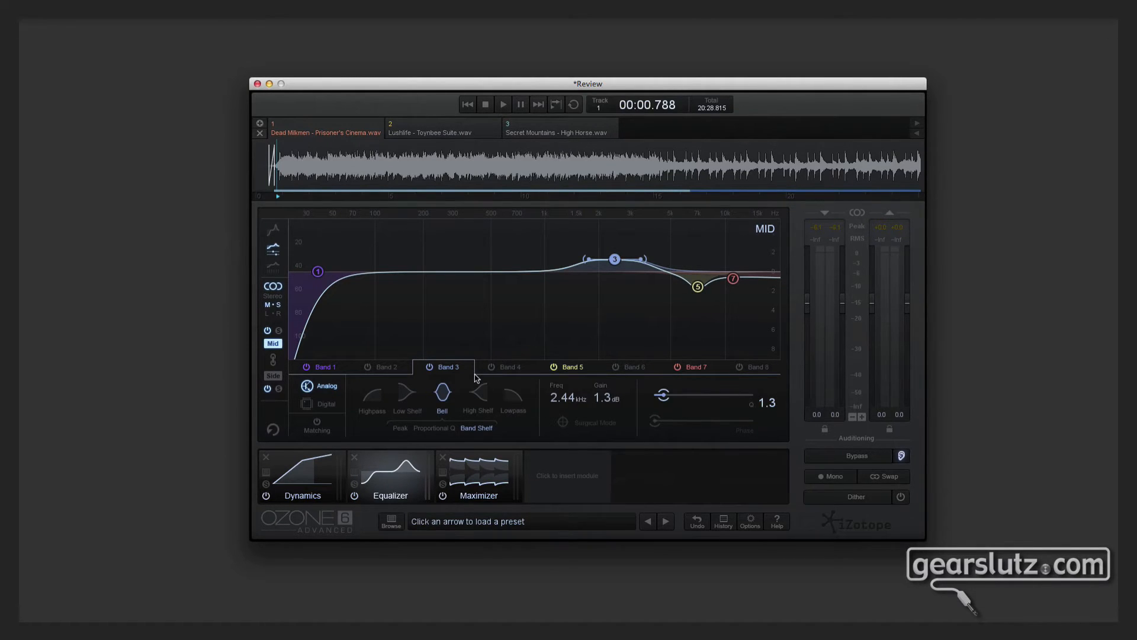
Return the Equalizer to stereo processing and move band 3 to a slightly lower frequency with a little more boost.
{"action": "left_click", "coordinate": [273, 313]}
{"action": "left_click", "coordinate": [274, 300]}
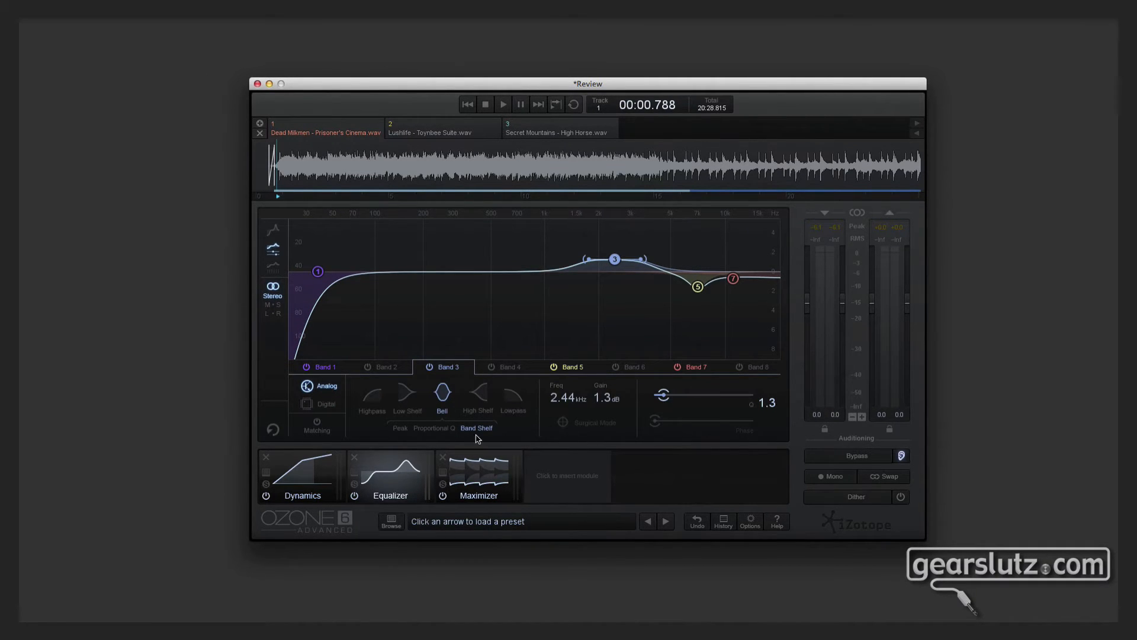
{"action": "mouse_move", "coordinate": [618, 263]}
{"action": "left_mouse_down"}
{"action": "mouse_move", "coordinate": [617, 249]}
{"action": "mouse_move", "coordinate": [632, 258]}
{"action": "mouse_move", "coordinate": [612, 257]}
{"action": "left_mouse_up"}
Enable Equalizer band 2 as a Vintage Low Shelf at 61.4 Hz, 3.9 dB.
{"action": "left_click", "coordinate": [395, 369]}
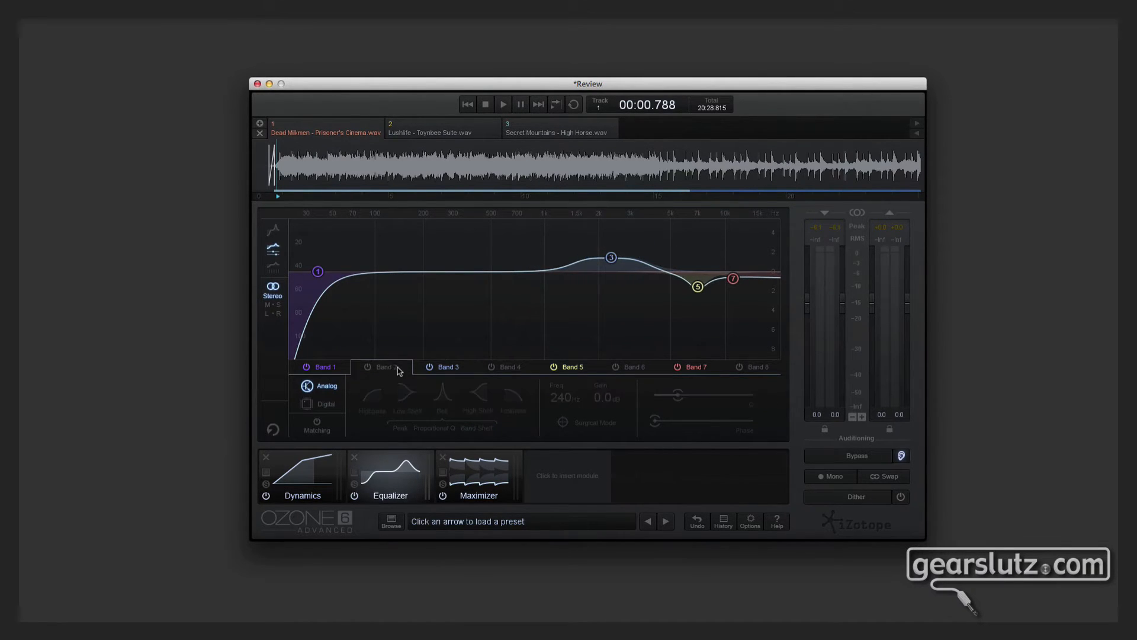
{"action": "left_click", "coordinate": [368, 367]}
{"action": "left_click", "coordinate": [414, 412]}
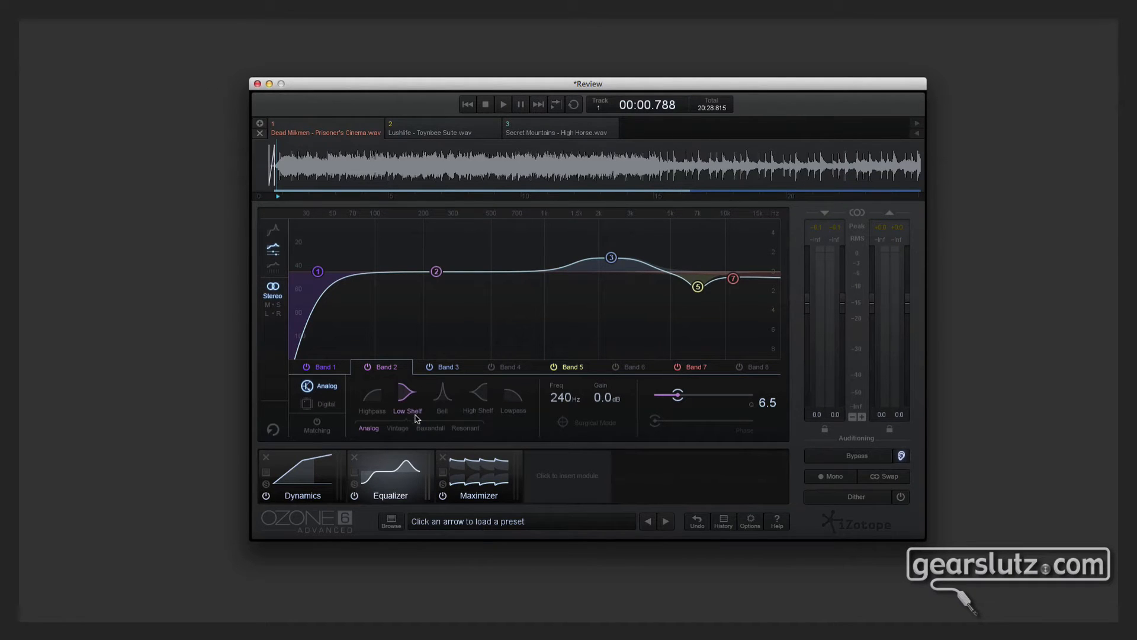
{"action": "left_click", "coordinate": [398, 428]}
{"action": "left_click_drag", "start_coordinate": [438, 276], "coordinate": [346, 237]}
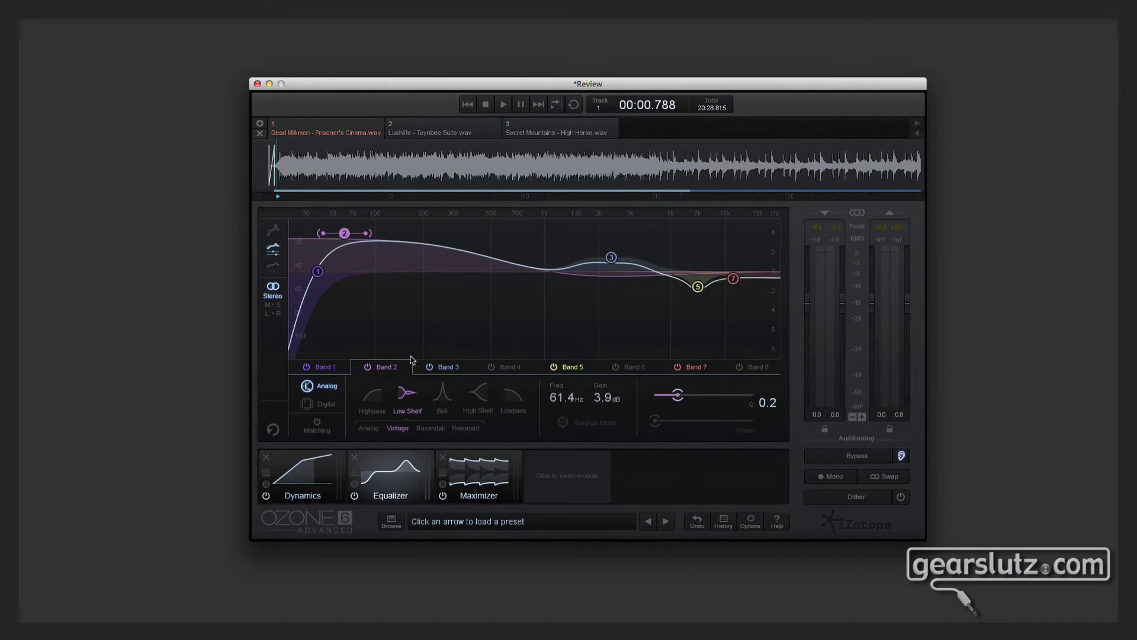
Disable Equalizer bands 3, 5 and 7.
{"action": "left_click", "coordinate": [430, 367]}
{"action": "left_click", "coordinate": [554, 367]}
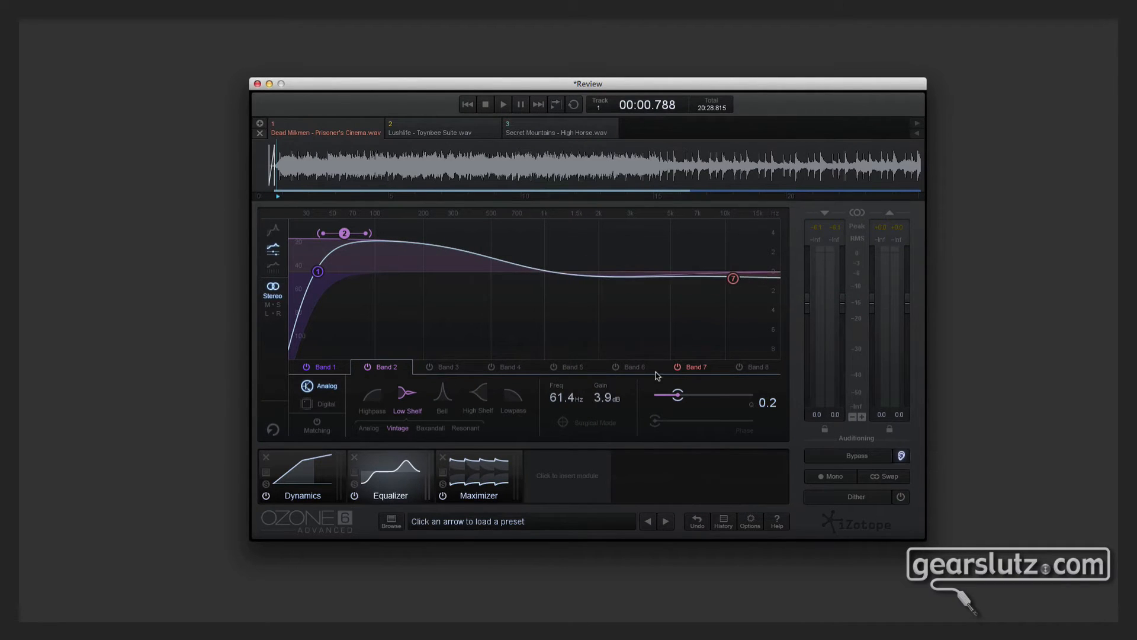
{"action": "left_click", "coordinate": [678, 368]}
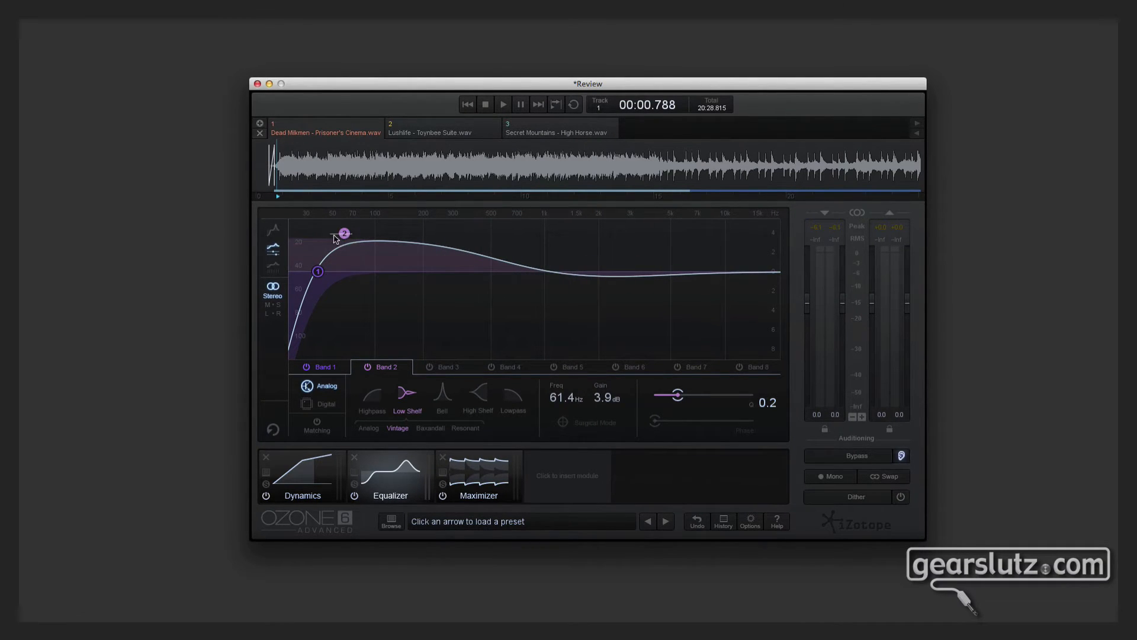
Set the band 2 low shelf to 20.0 Hz, 4.1 dB with a Q of 0.5.
{"action": "left_click_drag", "start_coordinate": [351, 237], "coordinate": [298, 238]}
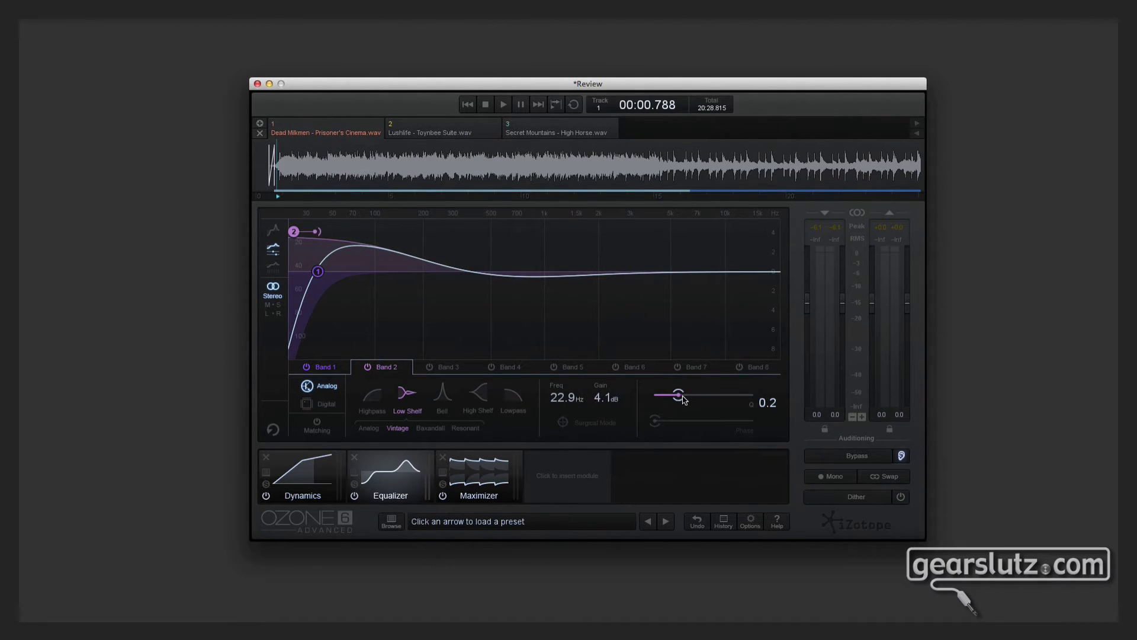
{"action": "left_click_drag", "start_coordinate": [678, 395], "coordinate": [711, 400]}
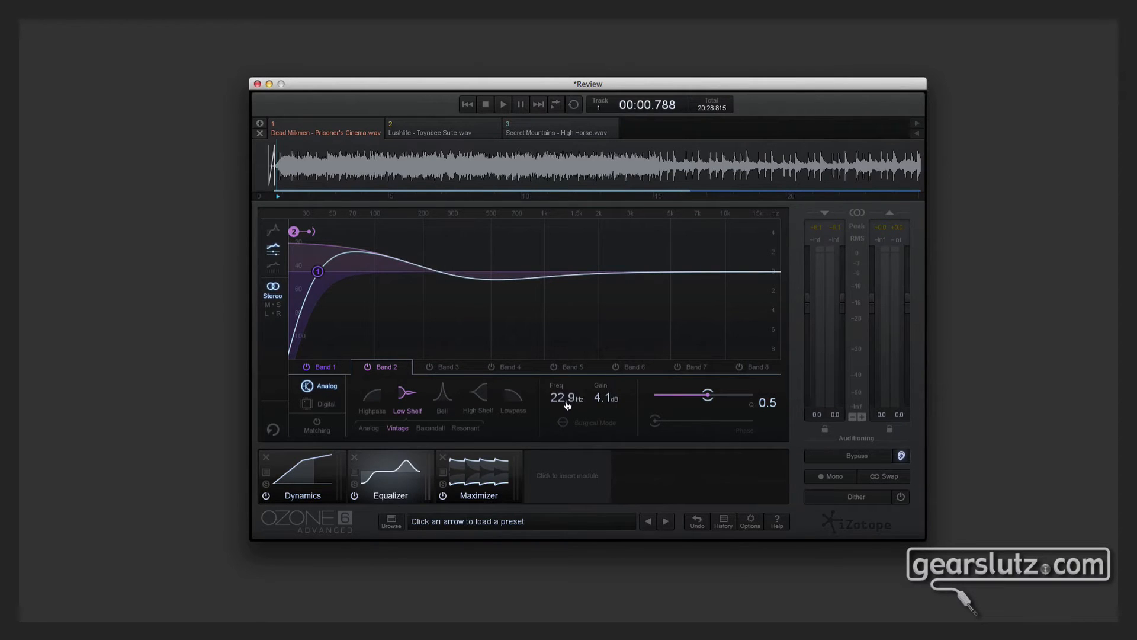
{"action": "left_click_drag", "start_coordinate": [567, 405], "coordinate": [563, 431]}
Play the track and compare it with the whole Equalizer off and on and with only band 2 off and on.
{"action": "key", "text": "space"}
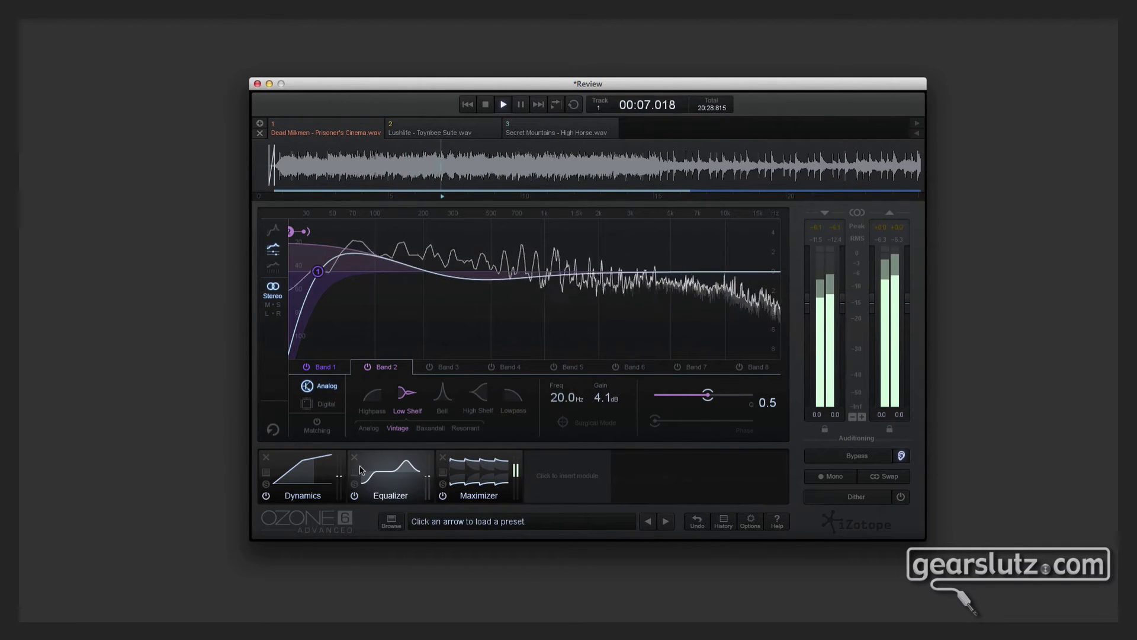
{"action": "left_click", "coordinate": [354, 496]}
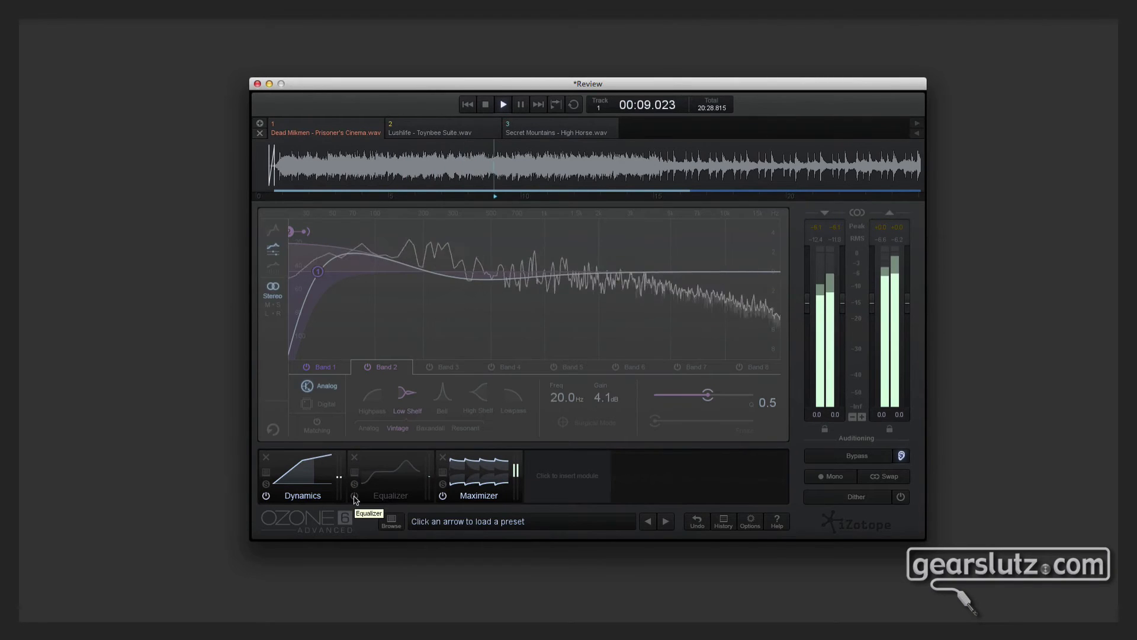
{"action": "left_click", "coordinate": [354, 496]}
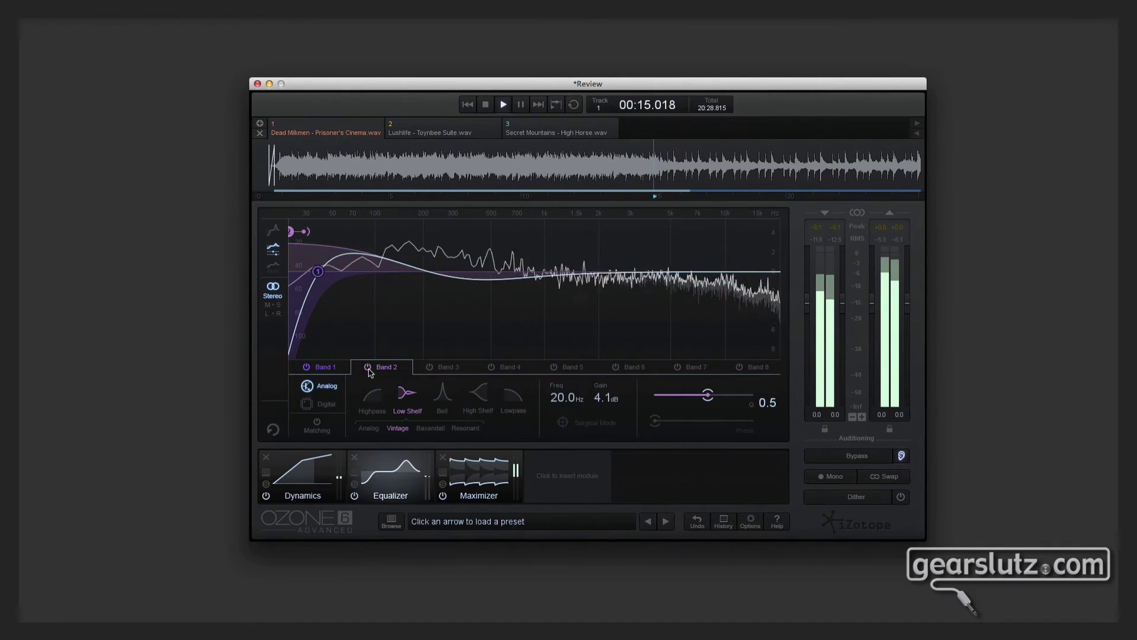
{"action": "key", "text": "space"}
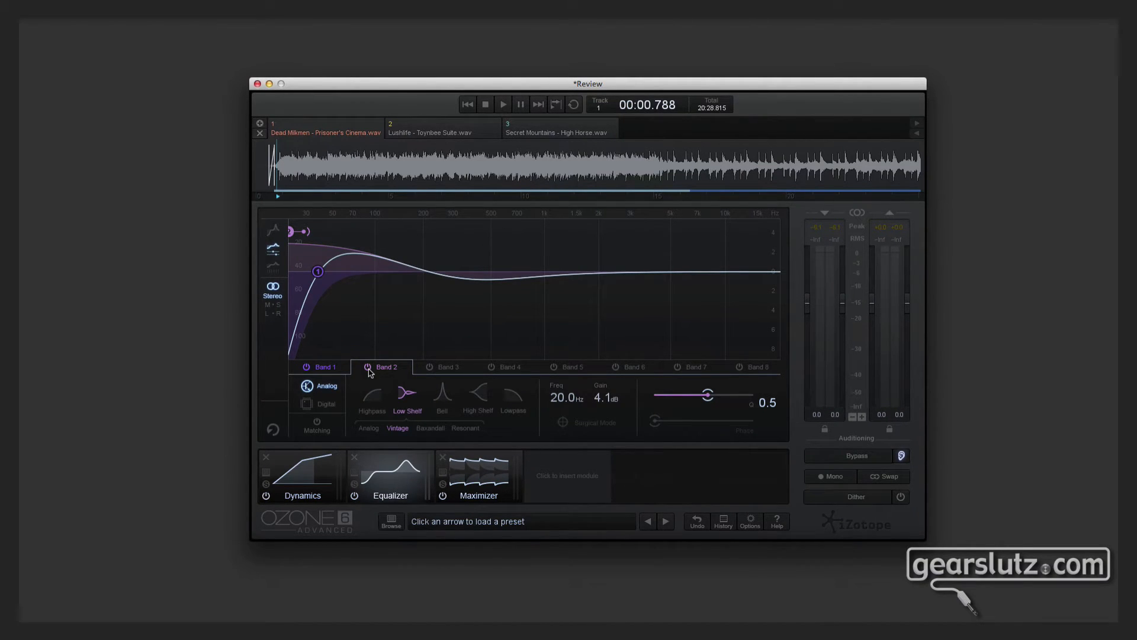
{"action": "key", "text": "space"}
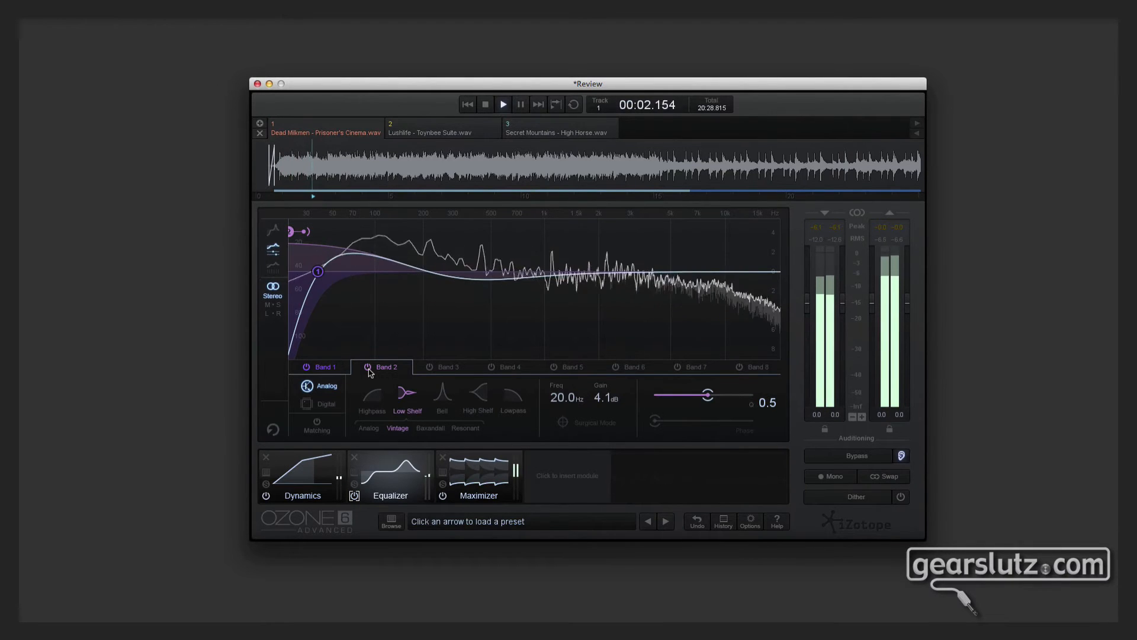
{"action": "left_click", "coordinate": [368, 368]}
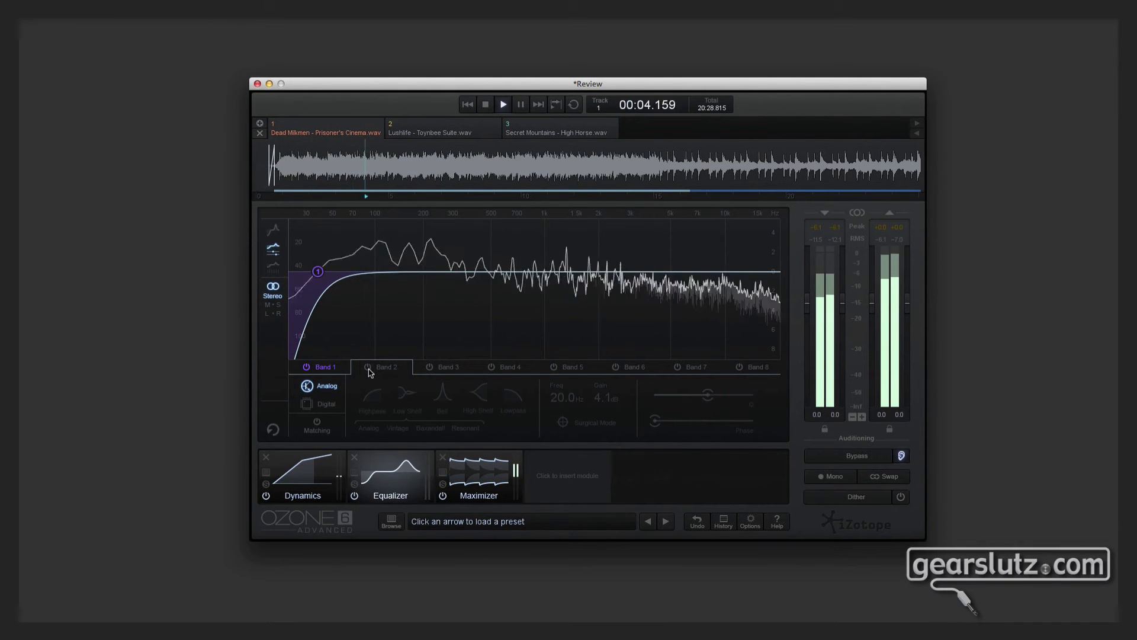
{"action": "left_click", "coordinate": [368, 367]}
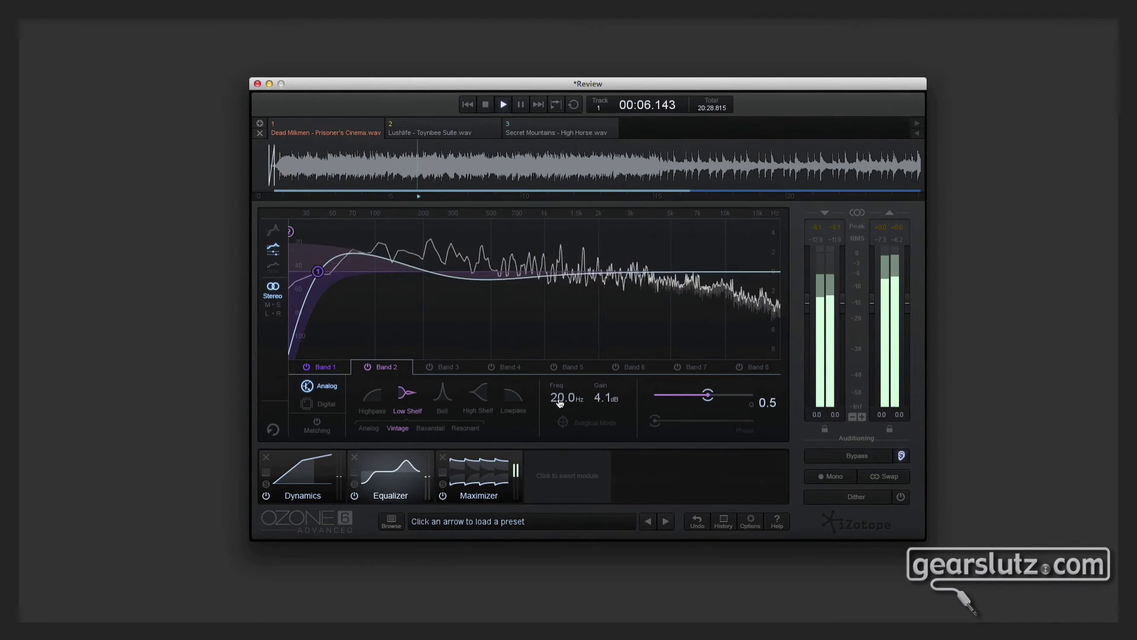
Raise band 2's frequency to 35.0 Hz during playback and compare the track with the band off and on.
{"action": "left_click_drag", "start_coordinate": [560, 404], "coordinate": [567, 366]}
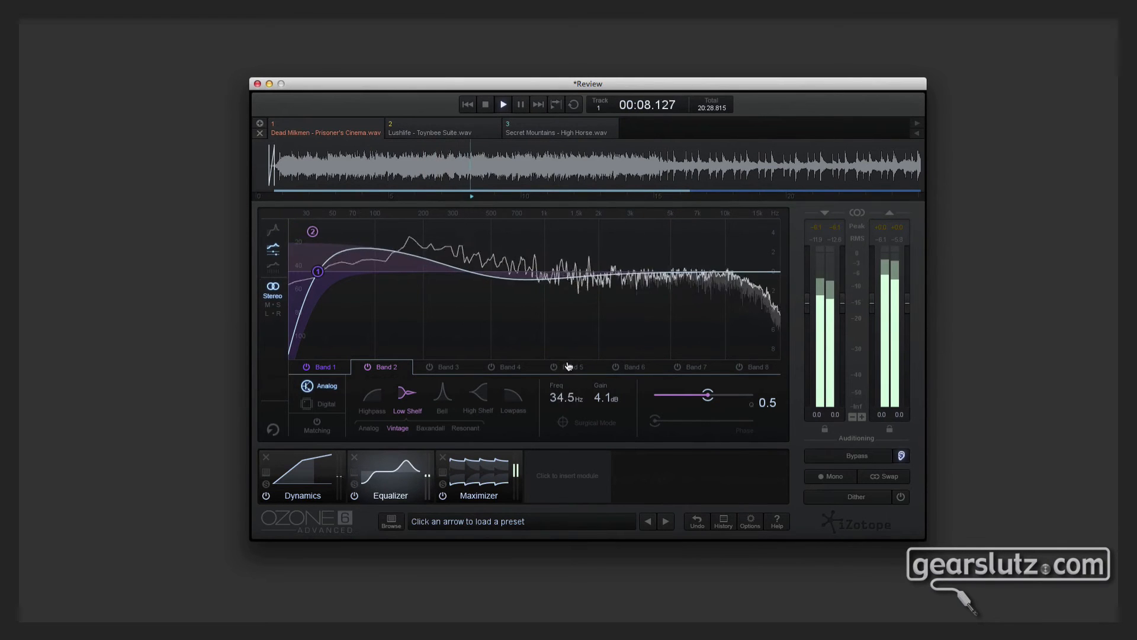
{"action": "left_click", "coordinate": [369, 368]}
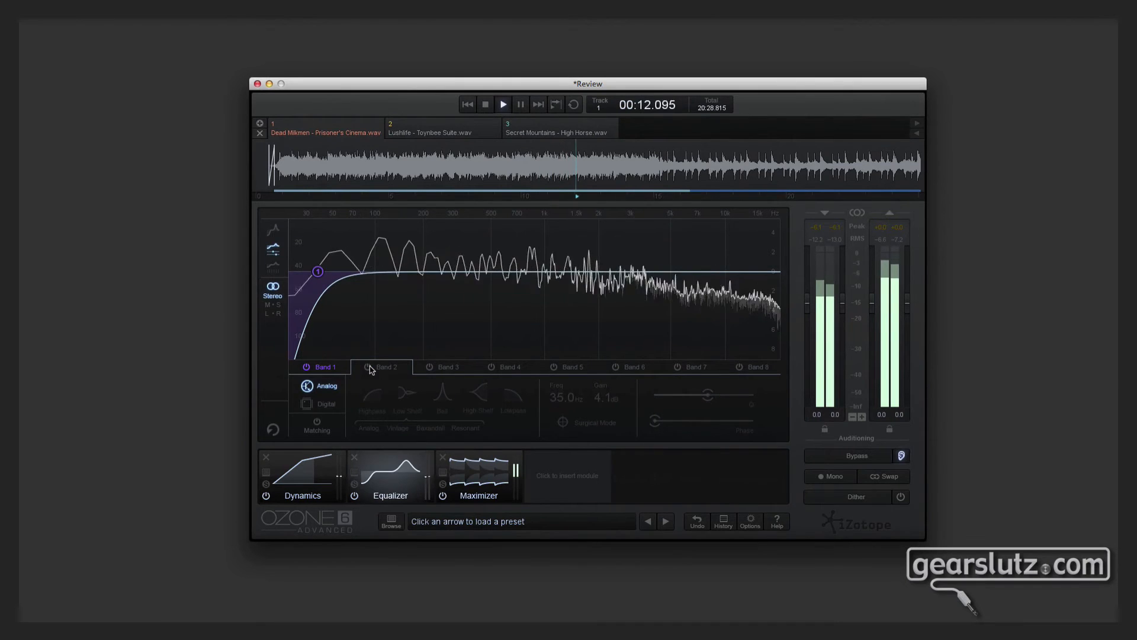
{"action": "left_click", "coordinate": [369, 367]}
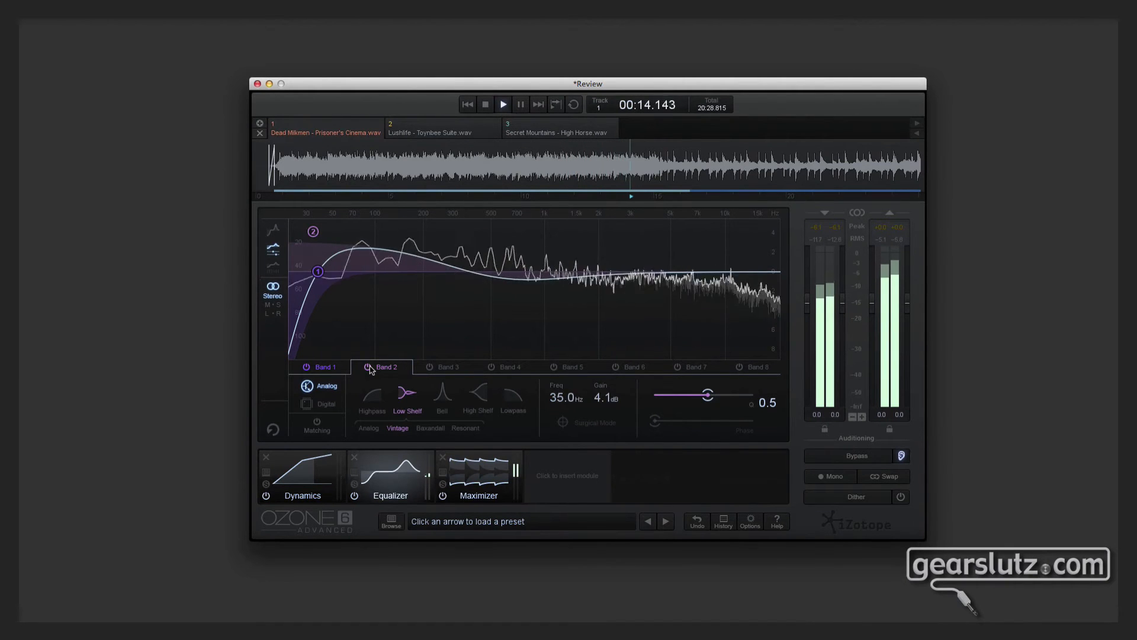
{"action": "key", "text": "space"}
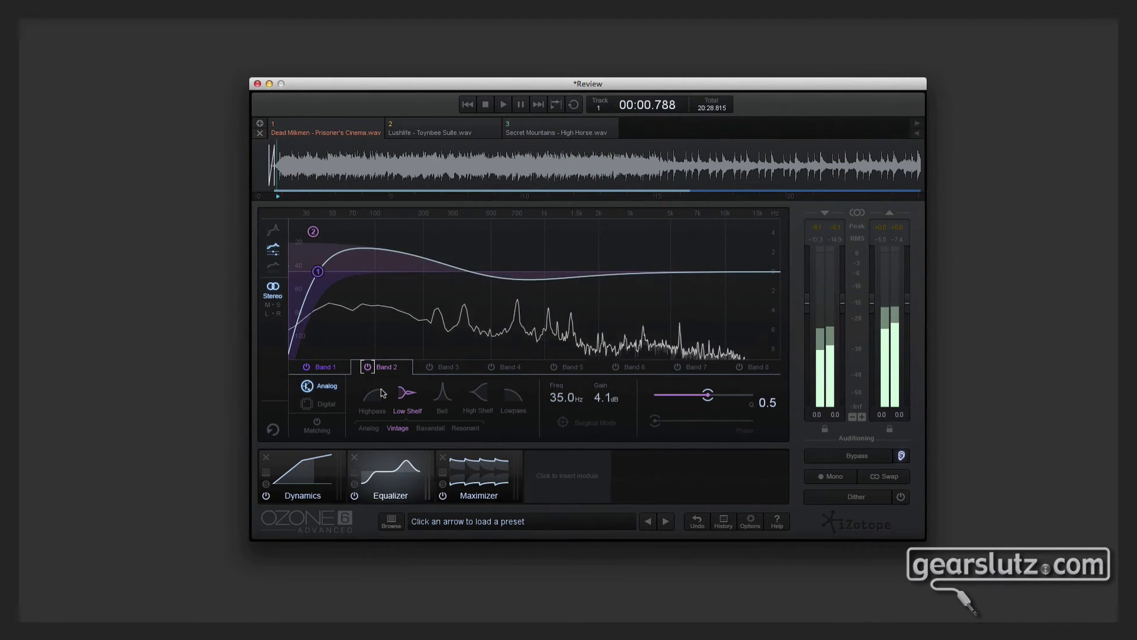
Review the Dynamics module and set the Maximizer's Character to 6.5, keeping Stereo Unlink at 0 %.
{"action": "left_click", "coordinate": [324, 476]}
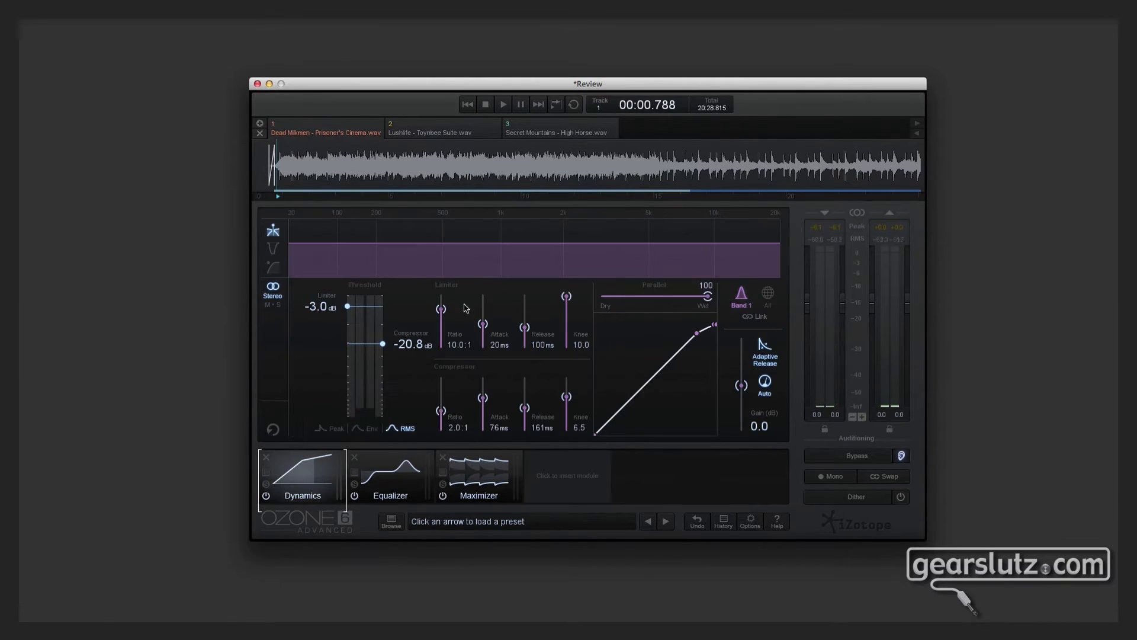
{"action": "mouse_move", "coordinate": [478, 261]}
{"action": "left_click", "coordinate": [487, 479]}
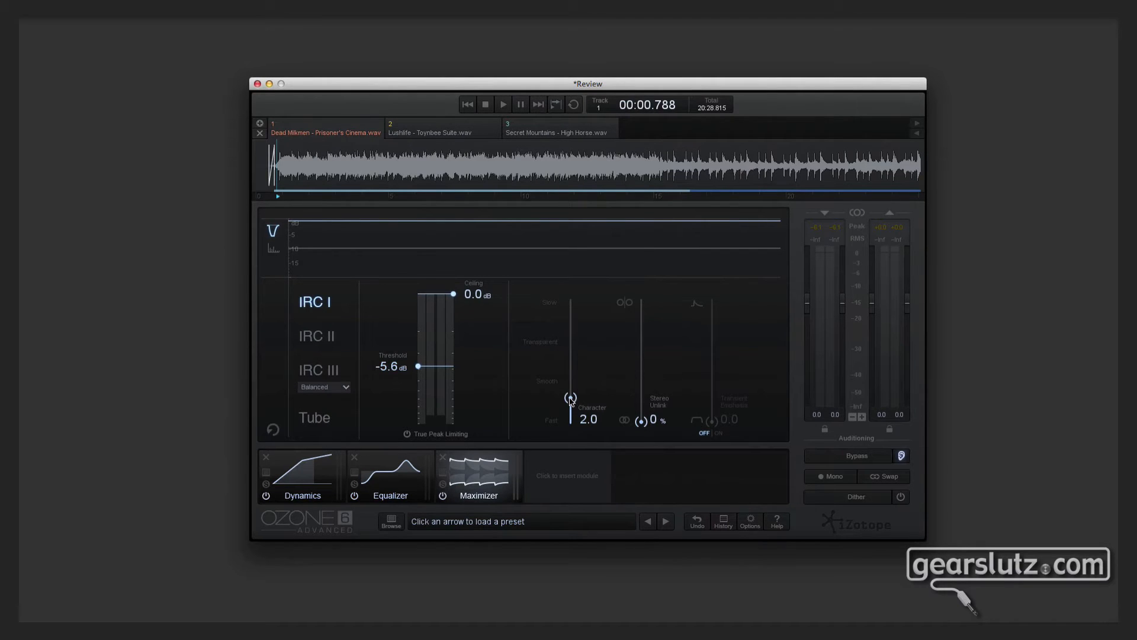
{"action": "left_click_drag", "start_coordinate": [570, 399], "coordinate": [571, 343]}
{"action": "left_click_drag", "start_coordinate": [645, 425], "coordinate": [638, 471]}
Show the whole song's waveform and select the section starting at about 0:31.5 for looped playback.
{"action": "scroll", "coordinate": [494, 165], "scroll_direction": "down", "scroll_amount": 8}
{"action": "scroll", "coordinate": [494, 165], "scroll_direction": "down", "scroll_amount": 4}
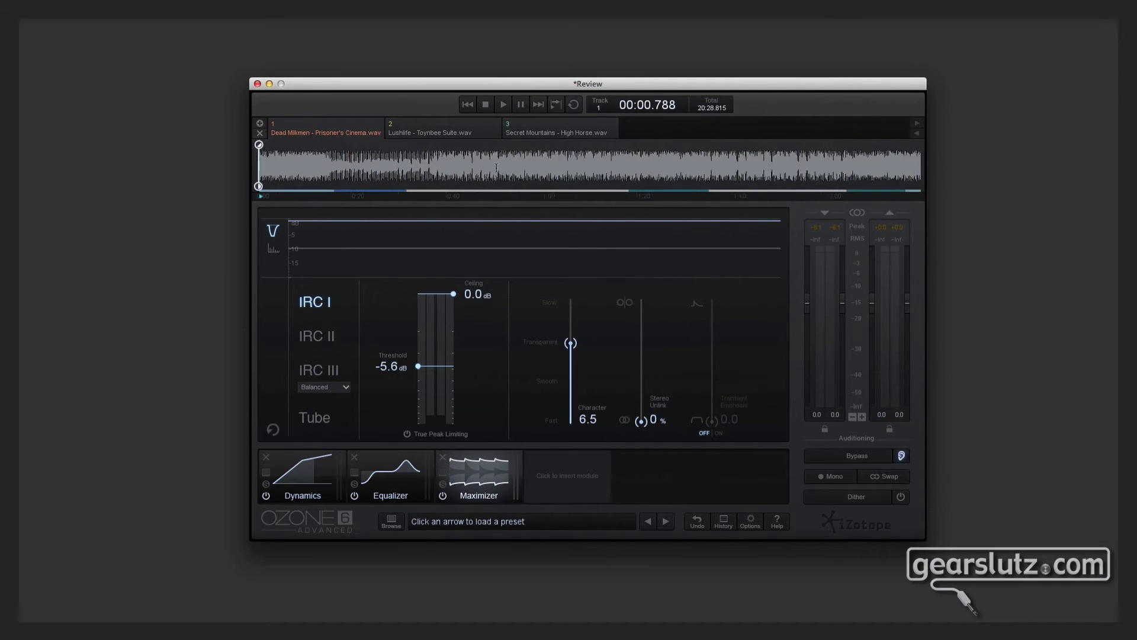
{"action": "scroll", "coordinate": [494, 174], "scroll_direction": "down", "scroll_amount": 1}
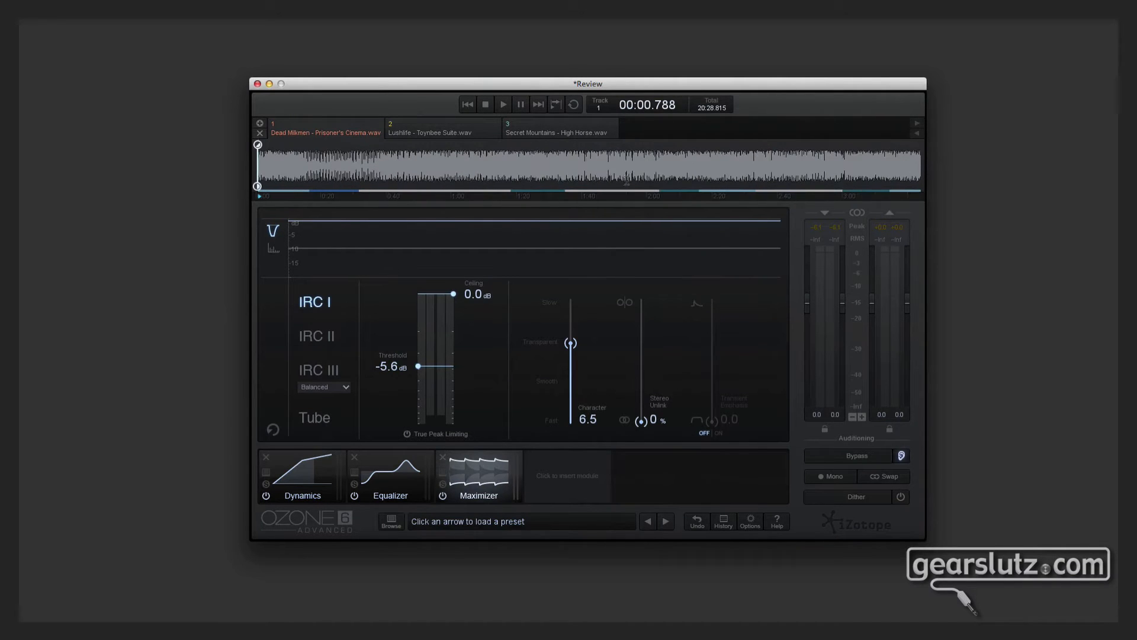
{"action": "scroll", "coordinate": [498, 173], "scroll_direction": "down", "scroll_amount": 1}
{"action": "left_click", "coordinate": [437, 191]}
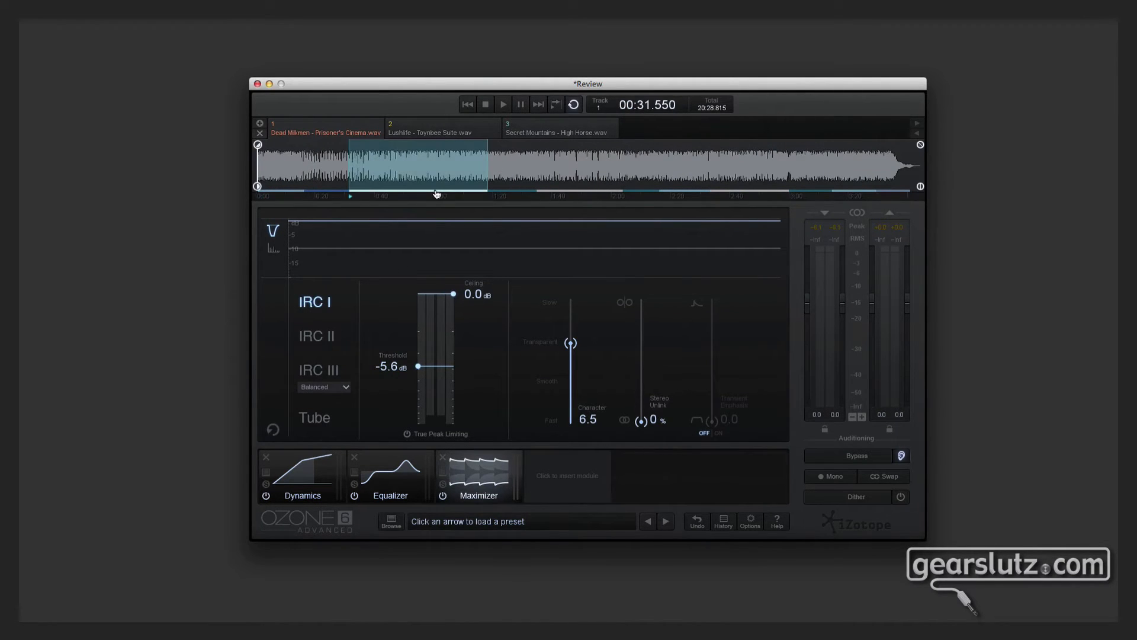
Step through the song's detected sections and briefly audition the one starting at 2:03.900.
{"action": "left_click", "coordinate": [517, 192]}
{"action": "left_click", "coordinate": [570, 191]}
{"action": "left_click", "coordinate": [645, 195]}
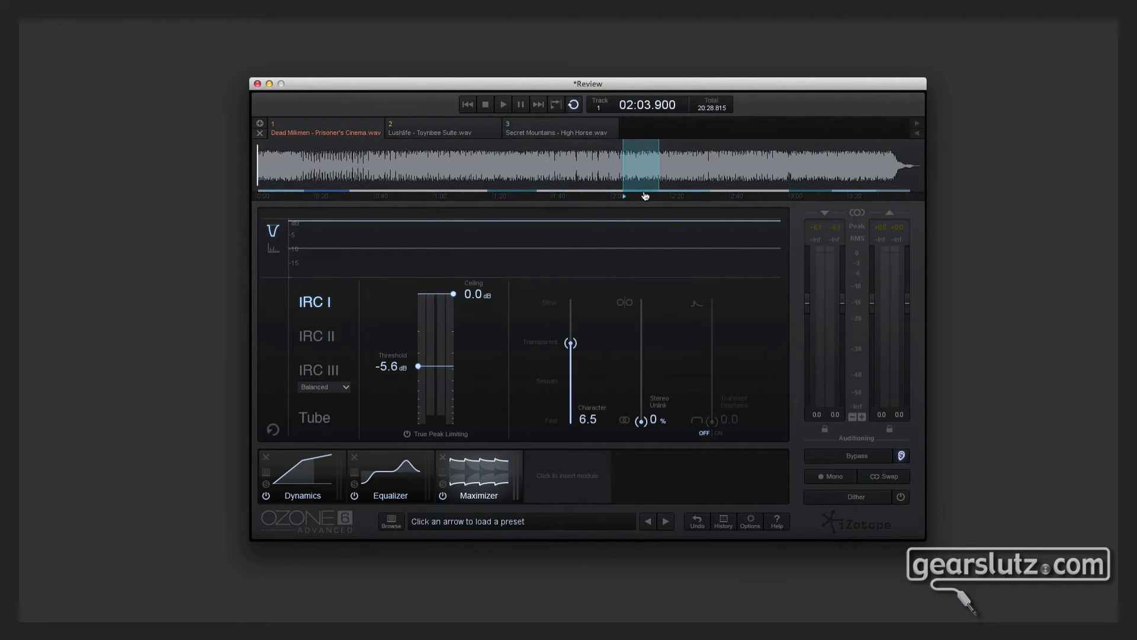
{"action": "left_click", "coordinate": [684, 196]}
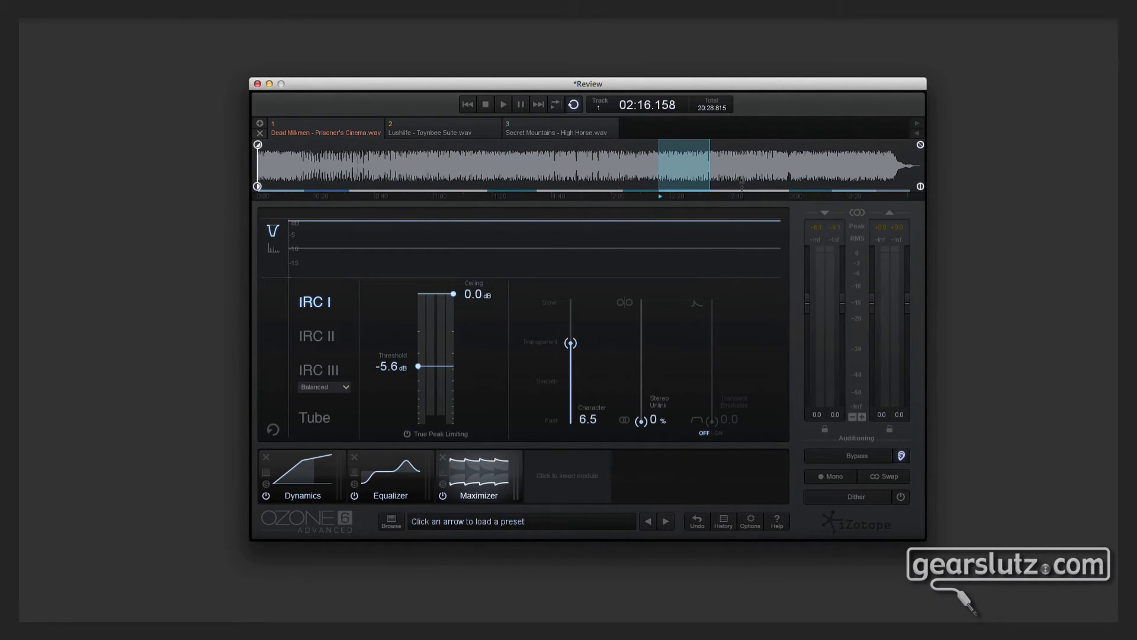
{"action": "left_click", "coordinate": [742, 195]}
{"action": "left_click", "coordinate": [686, 196]}
{"action": "left_click", "coordinate": [685, 195]}
{"action": "left_click", "coordinate": [638, 196]}
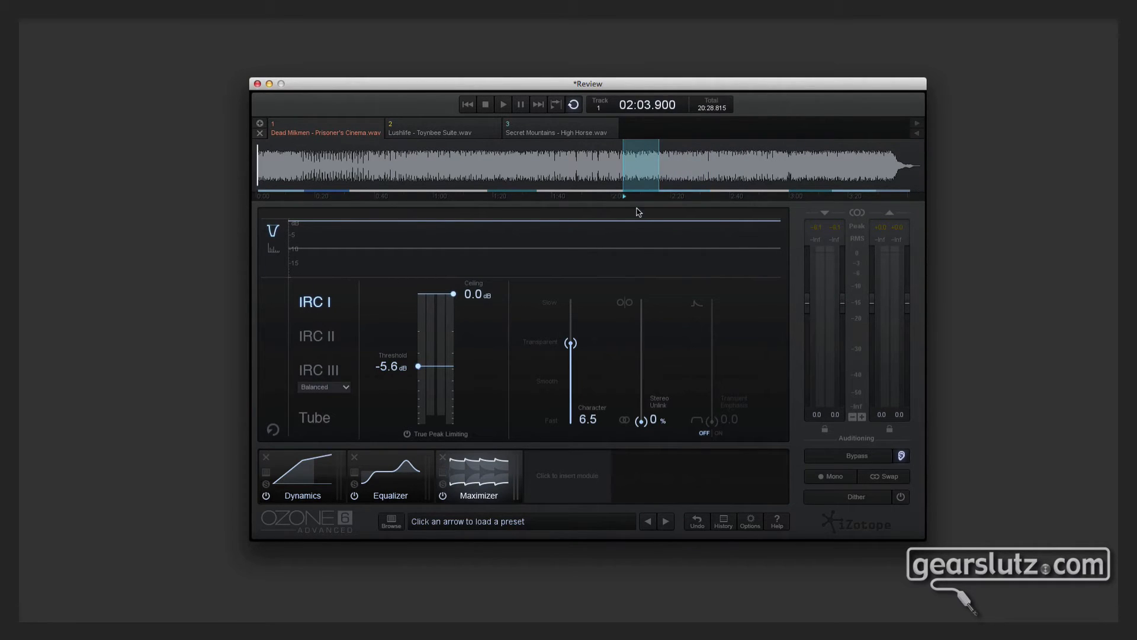
{"action": "key", "text": "space"}
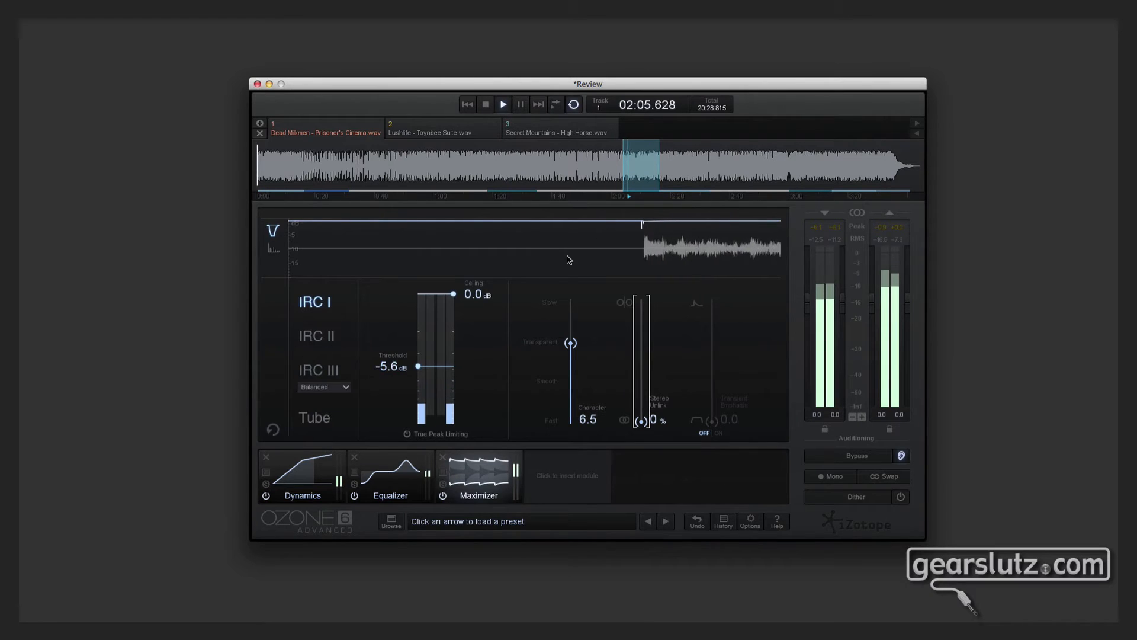
{"action": "key", "text": "space"}
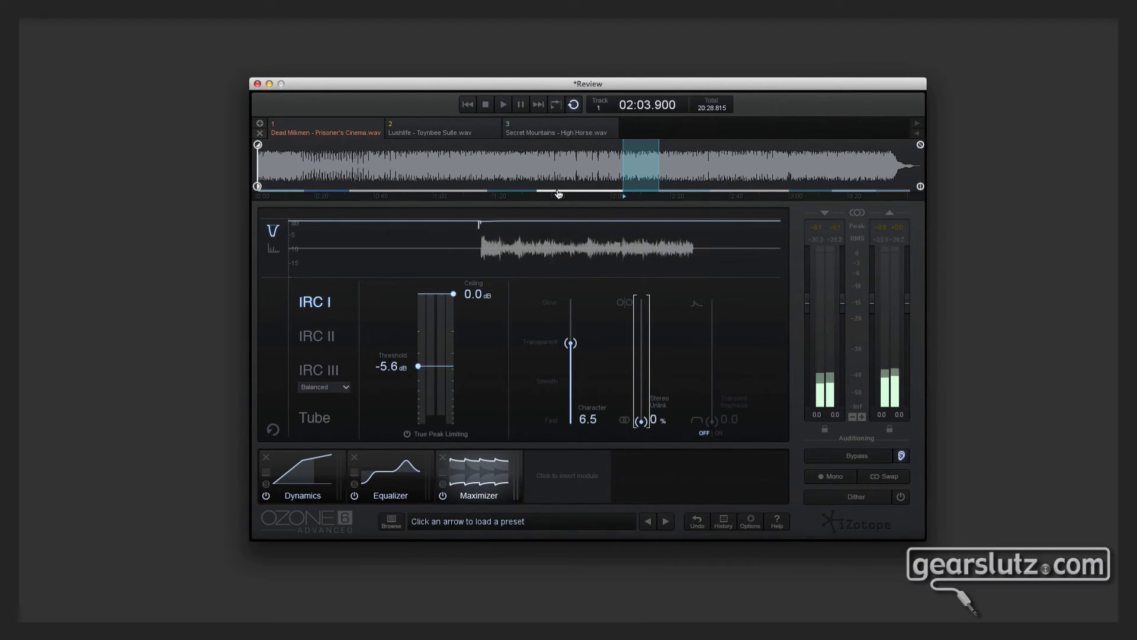
Briefly audition the section starting at about 1:34.9 and move the playhead to about 0:23 without a loop selection.
{"action": "left_click", "coordinate": [562, 196]}
{"action": "key", "text": "space"}
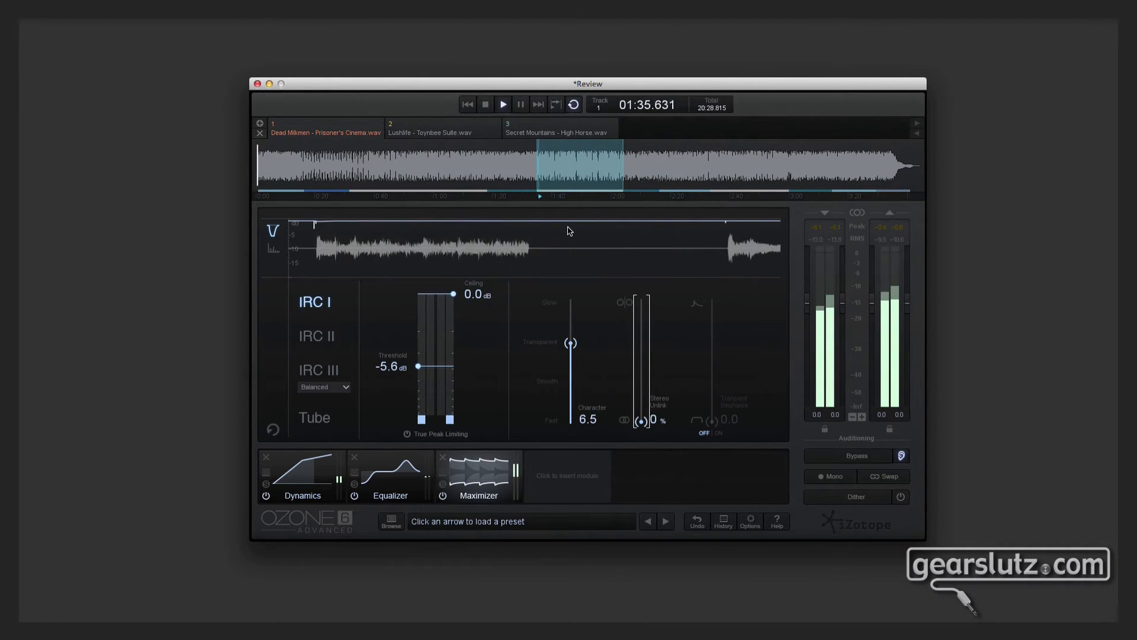
{"action": "key", "text": "space"}
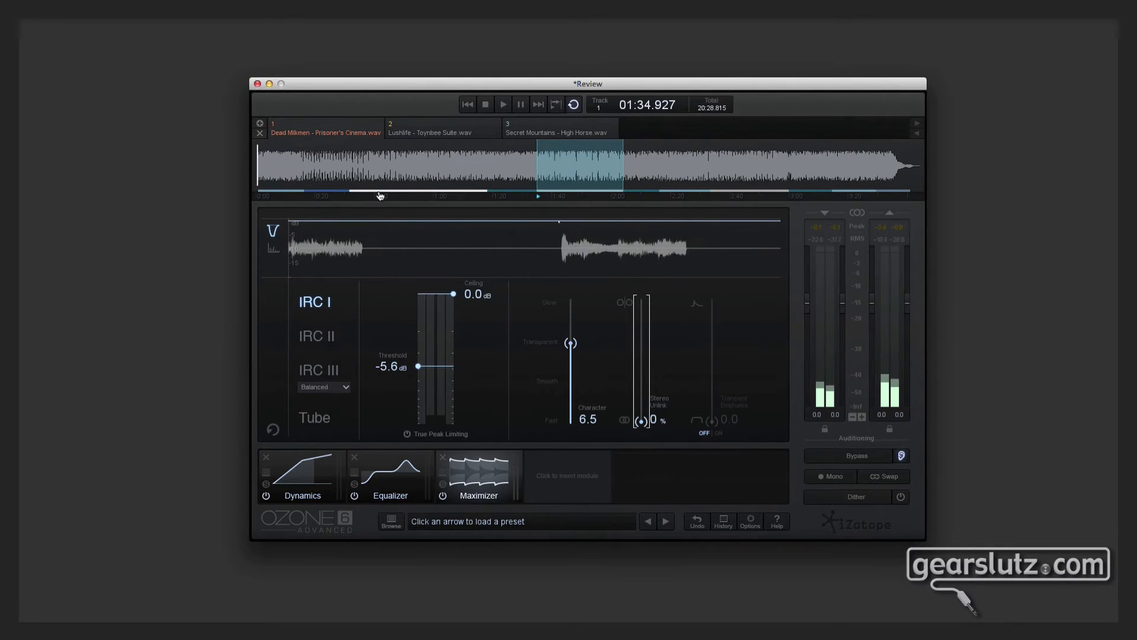
{"action": "left_click", "coordinate": [380, 195]}
{"action": "left_click", "coordinate": [321, 196]}
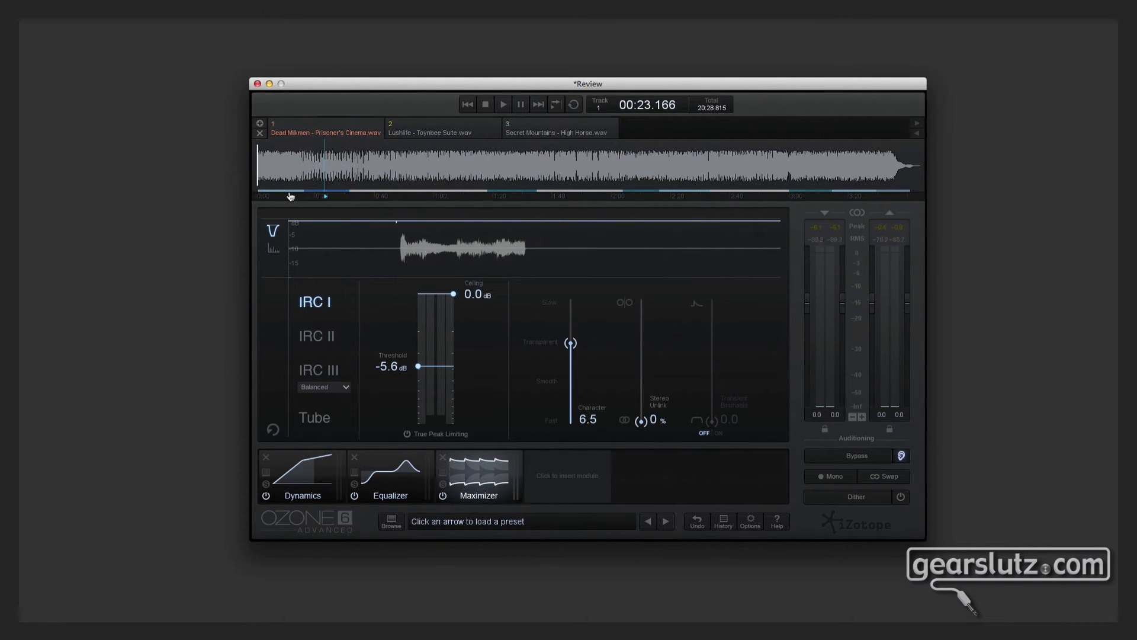
Switch to the Lushlife track, review its Exciter, Equalizer and Maximizer modules, and set the Maximizer's Threshold to -3.5 dB.
{"action": "left_click", "coordinate": [448, 134]}
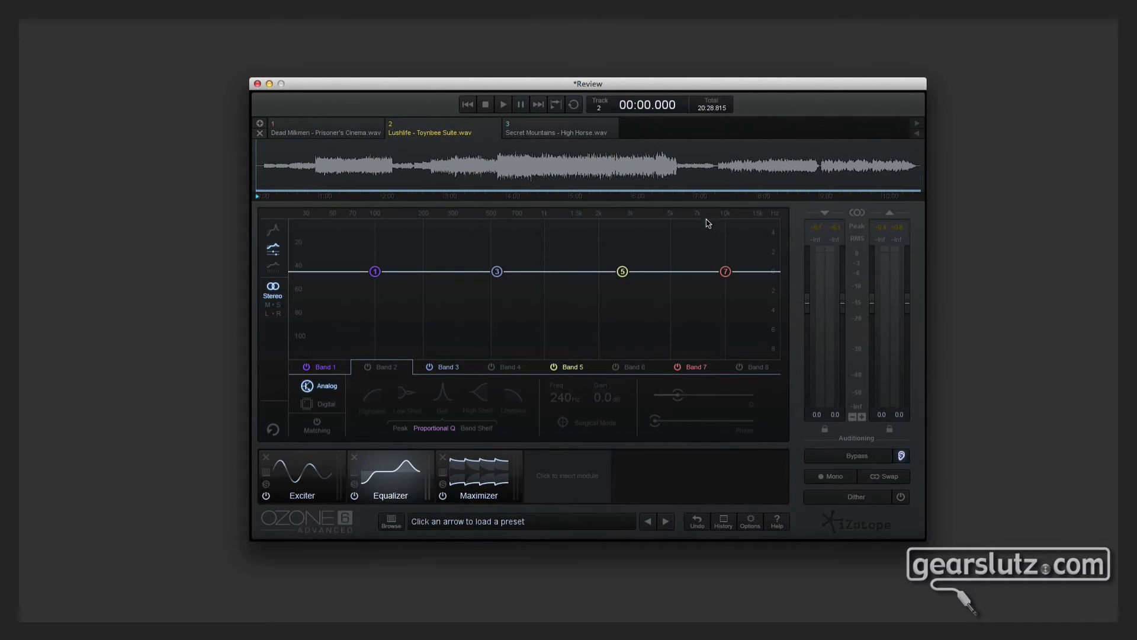
{"action": "mouse_move", "coordinate": [753, 176]}
{"action": "left_click", "coordinate": [294, 484]}
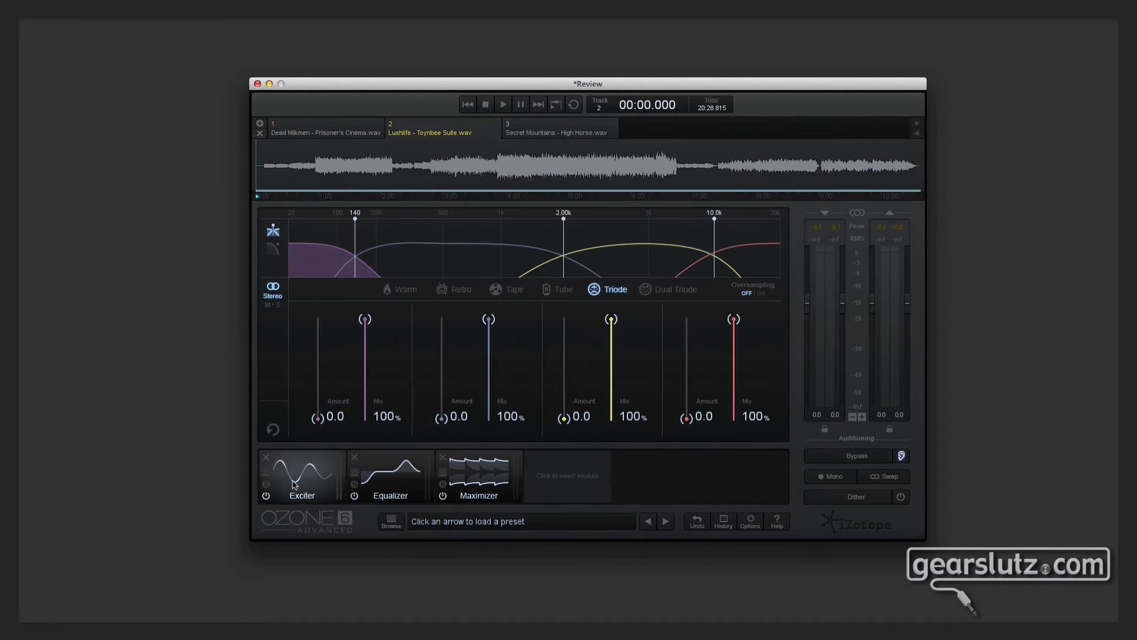
{"action": "mouse_move", "coordinate": [333, 266]}
{"action": "left_click", "coordinate": [386, 488]}
{"action": "left_click", "coordinate": [463, 474]}
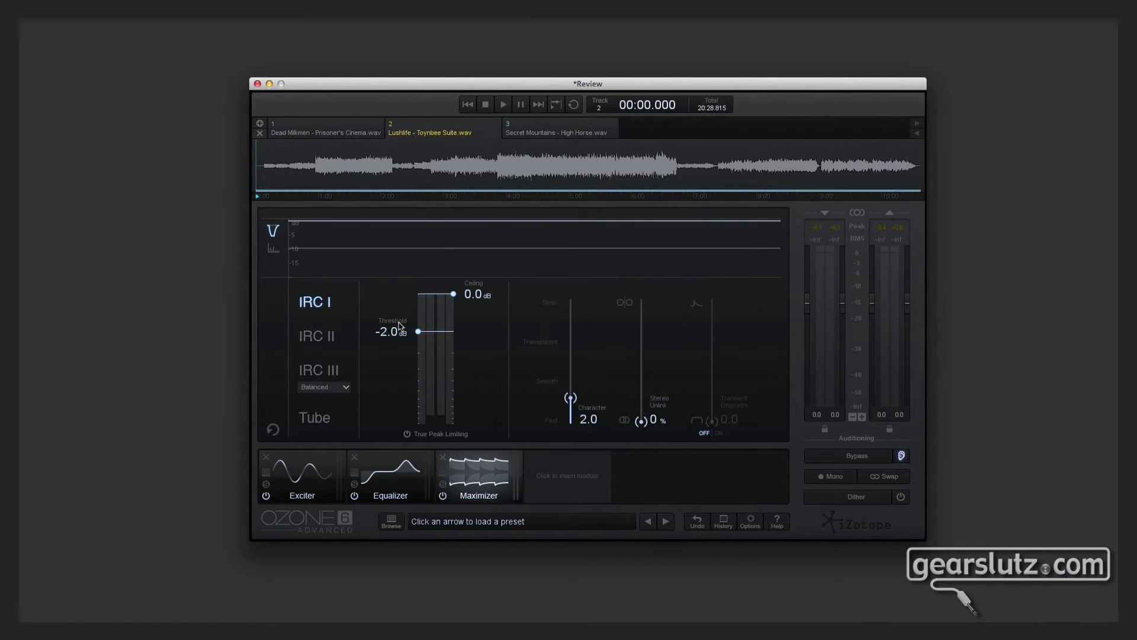
{"action": "left_click_drag", "start_coordinate": [419, 337], "coordinate": [415, 353]}
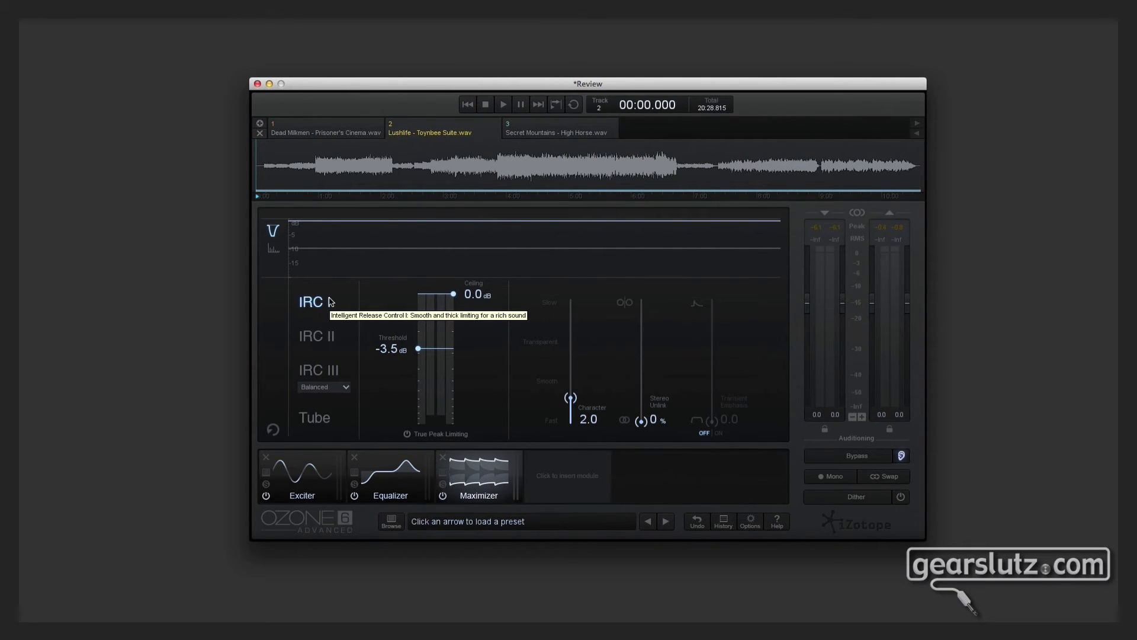
Place the Lushlife track's playhead at about 7:57 and remove the Equalizer module from its chain.
{"action": "left_click", "coordinate": [303, 474]}
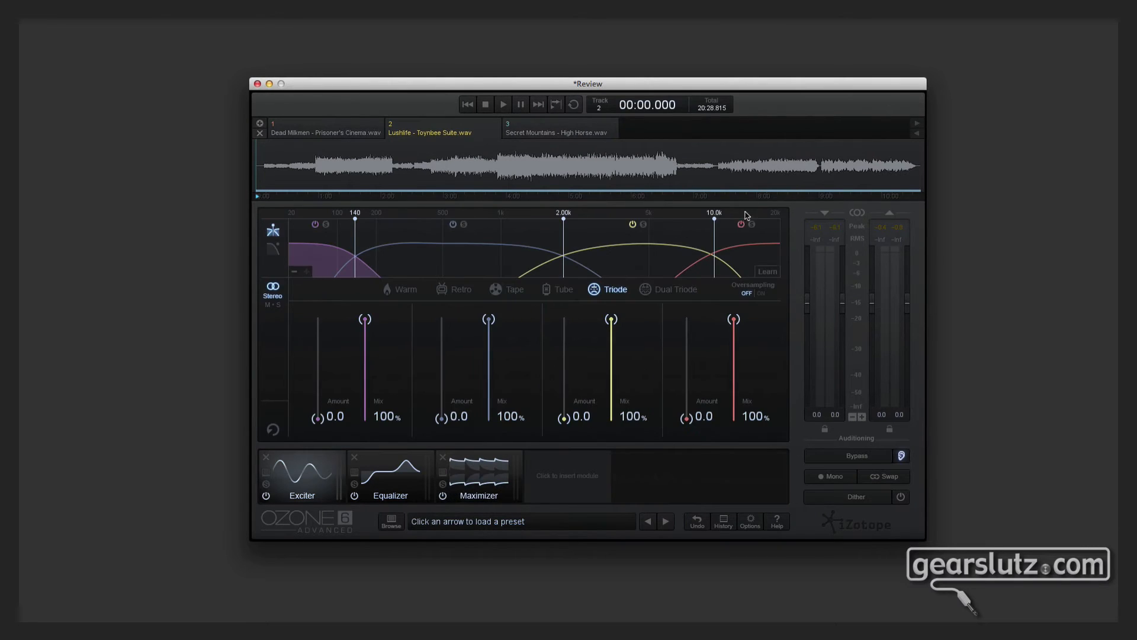
{"action": "left_click", "coordinate": [756, 194]}
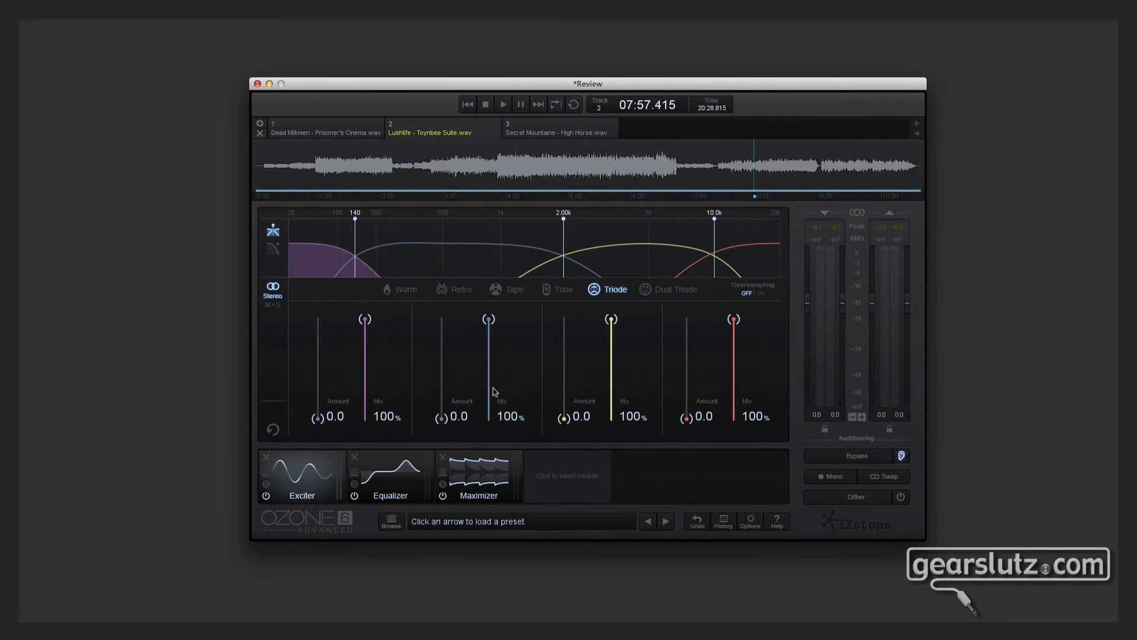
{"action": "left_click", "coordinate": [411, 473]}
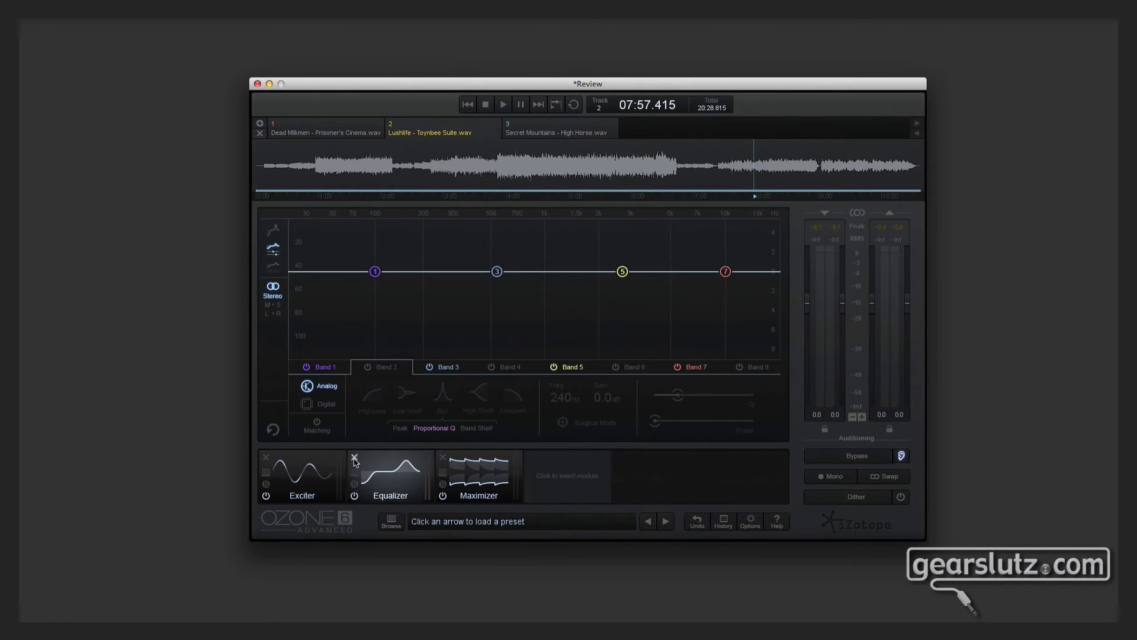
{"action": "left_click", "coordinate": [354, 458]}
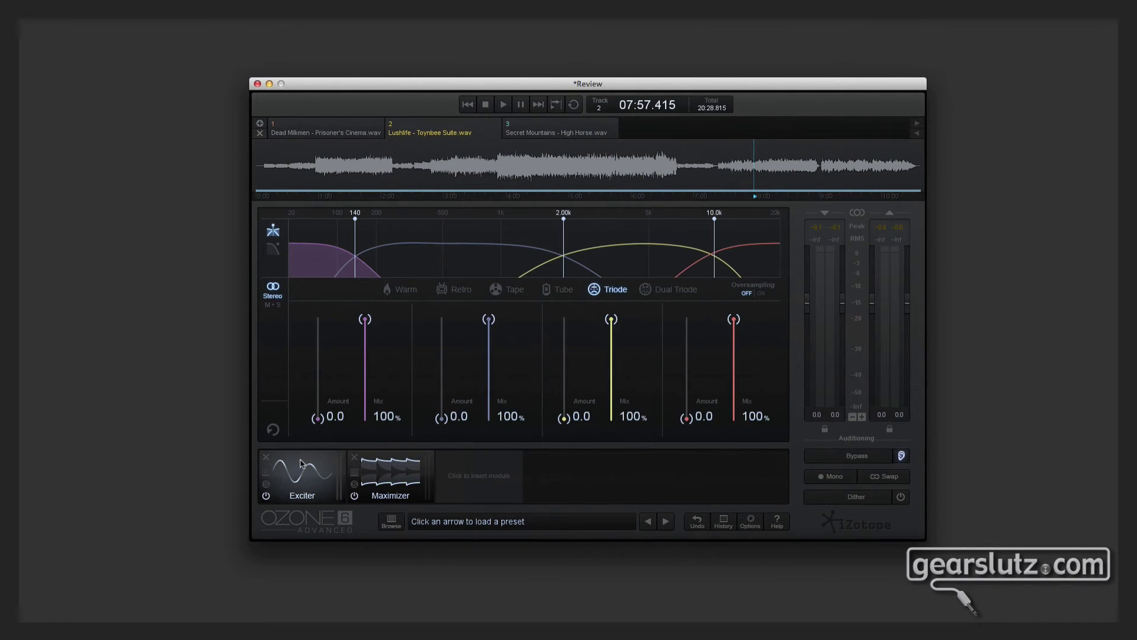
Set the Maximizer's Threshold to -4.0 dB and its Character to 6.5.
{"action": "left_click", "coordinate": [380, 479]}
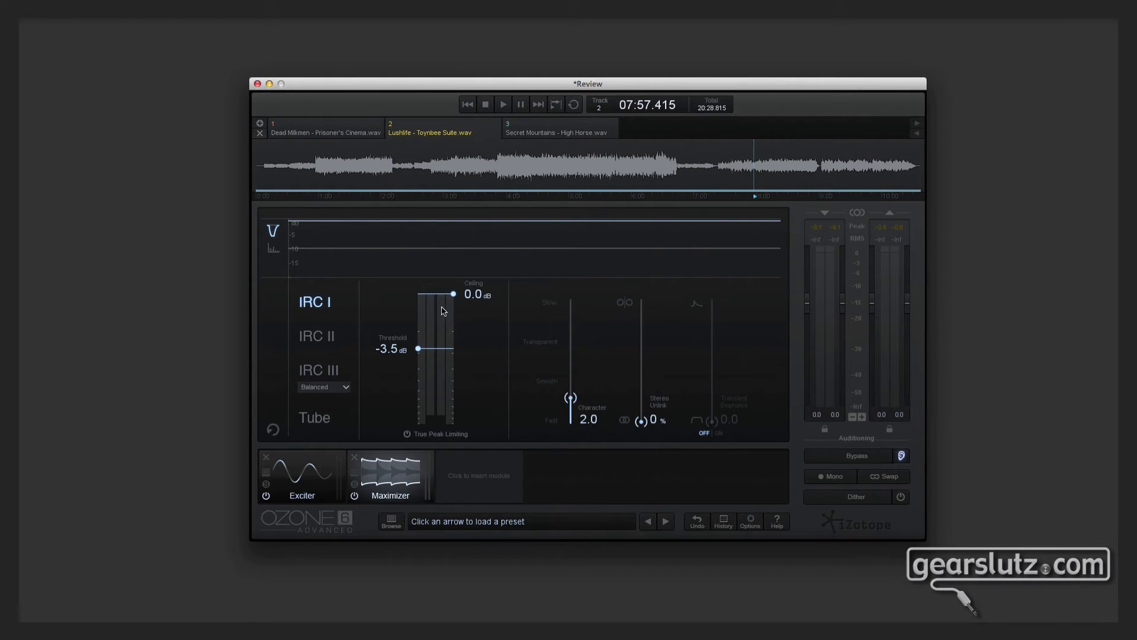
{"action": "left_click_drag", "start_coordinate": [417, 350], "coordinate": [418, 356]}
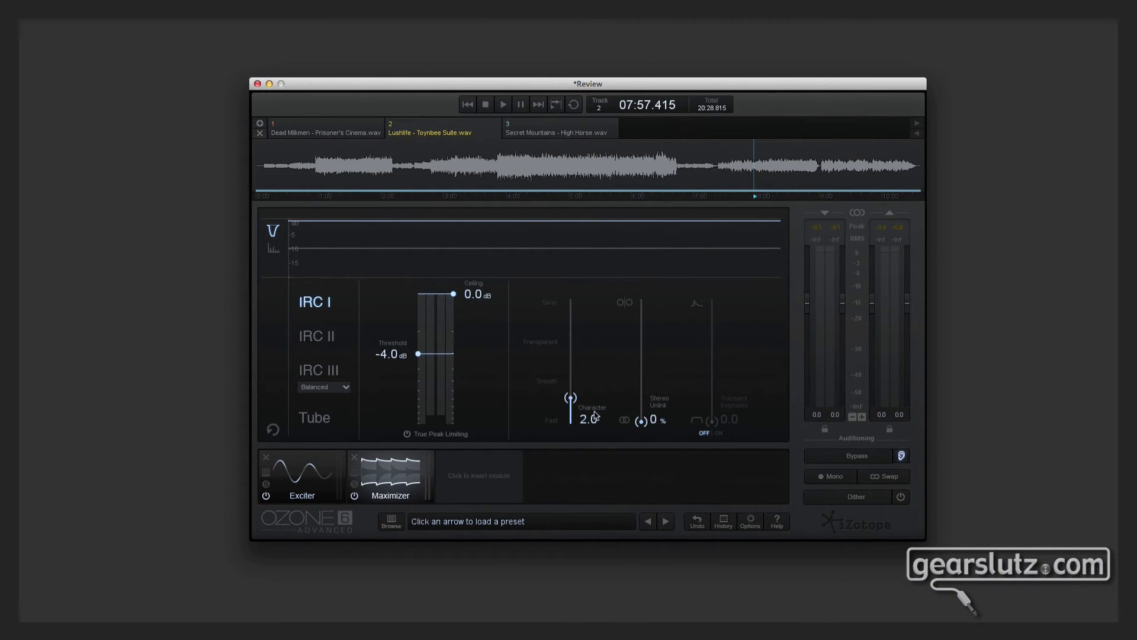
{"action": "left_click_drag", "start_coordinate": [571, 399], "coordinate": [571, 343]}
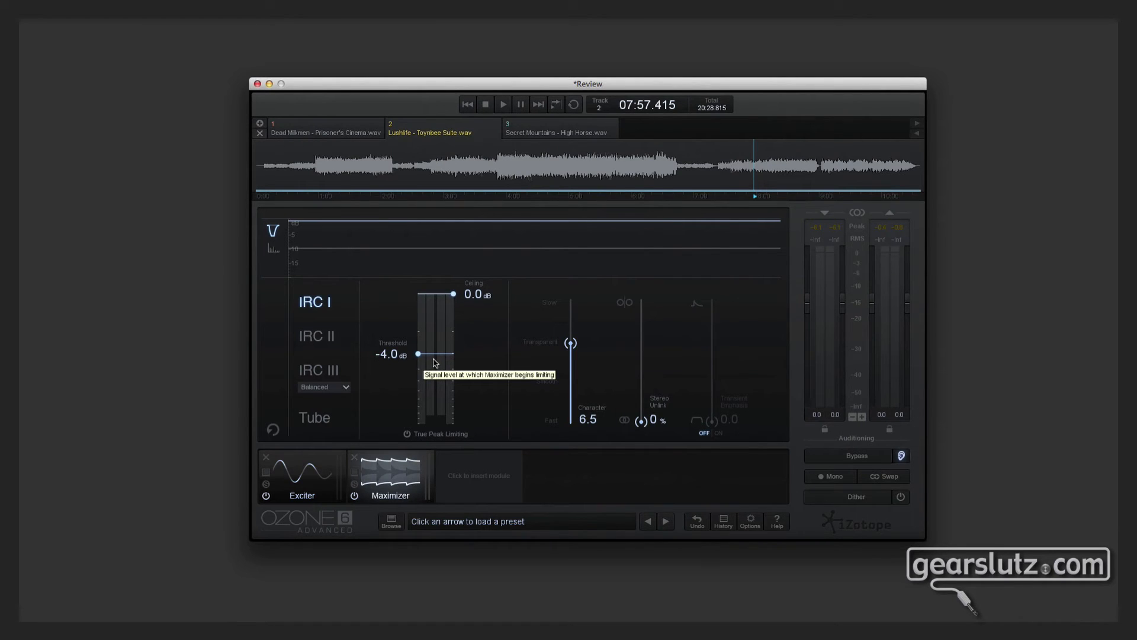
Reduce the Exciter to two bands with the crossover at 1.33 kHz and set its mode to Warm.
{"action": "left_click", "coordinate": [319, 476]}
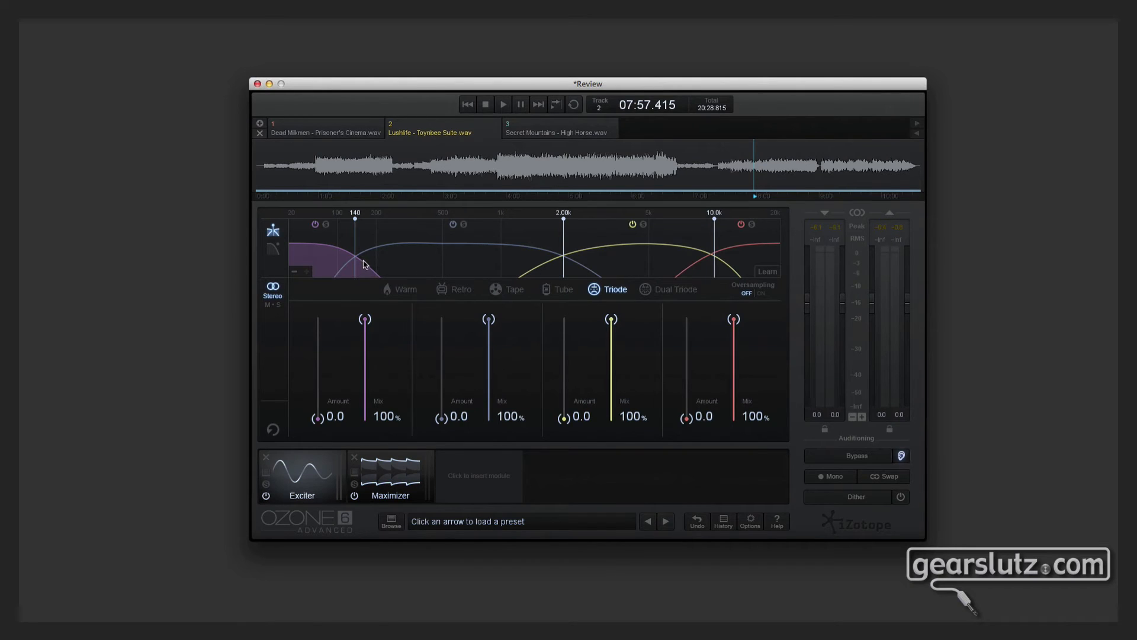
{"action": "left_click", "coordinate": [295, 271]}
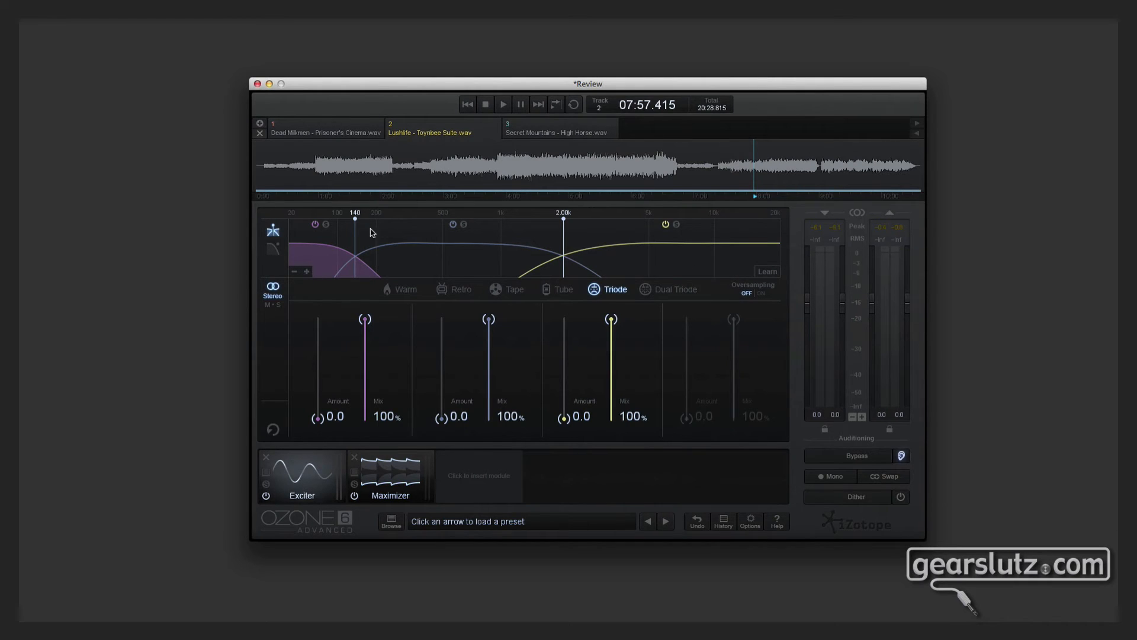
{"action": "left_click_drag", "start_coordinate": [355, 218], "coordinate": [440, 219]}
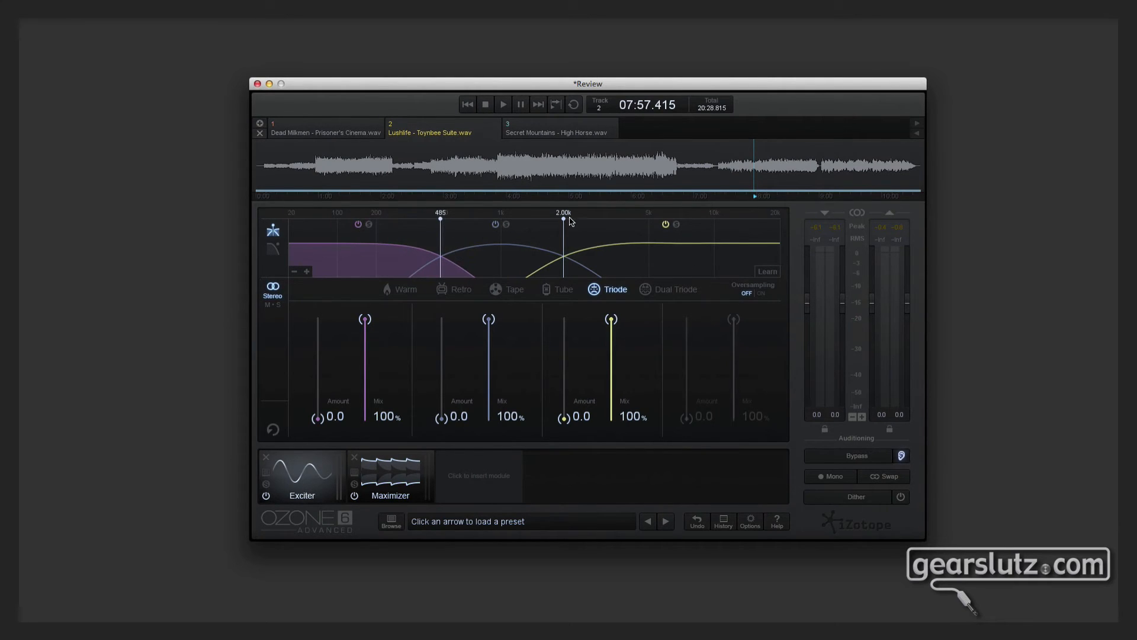
{"action": "left_click_drag", "start_coordinate": [569, 218], "coordinate": [650, 219]}
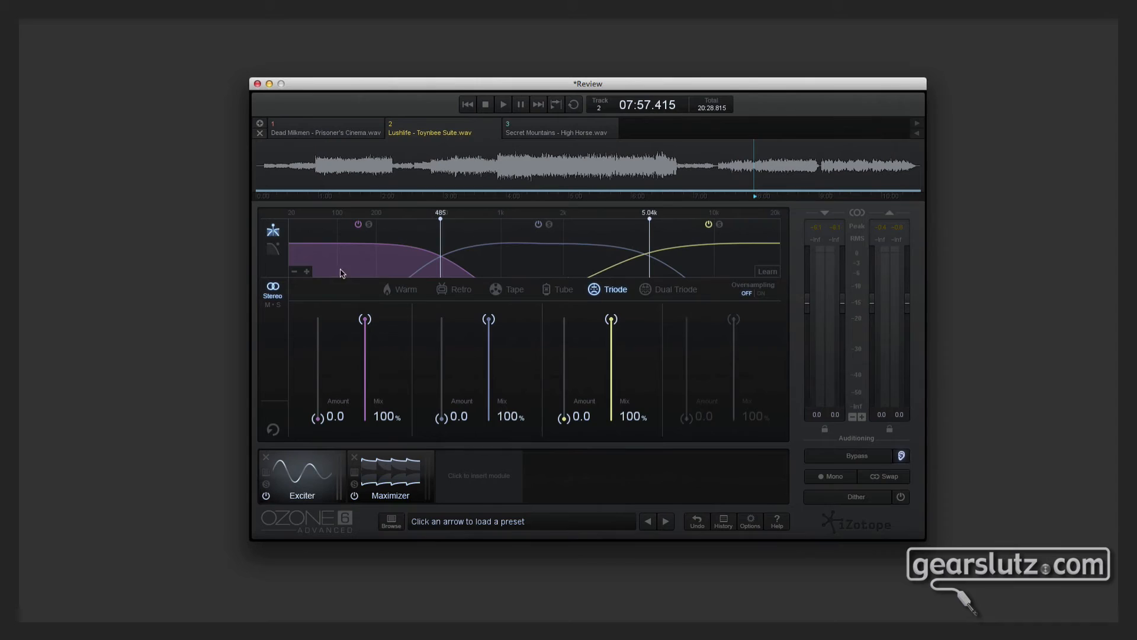
{"action": "left_click", "coordinate": [294, 272]}
{"action": "left_click_drag", "start_coordinate": [440, 218], "coordinate": [526, 219]}
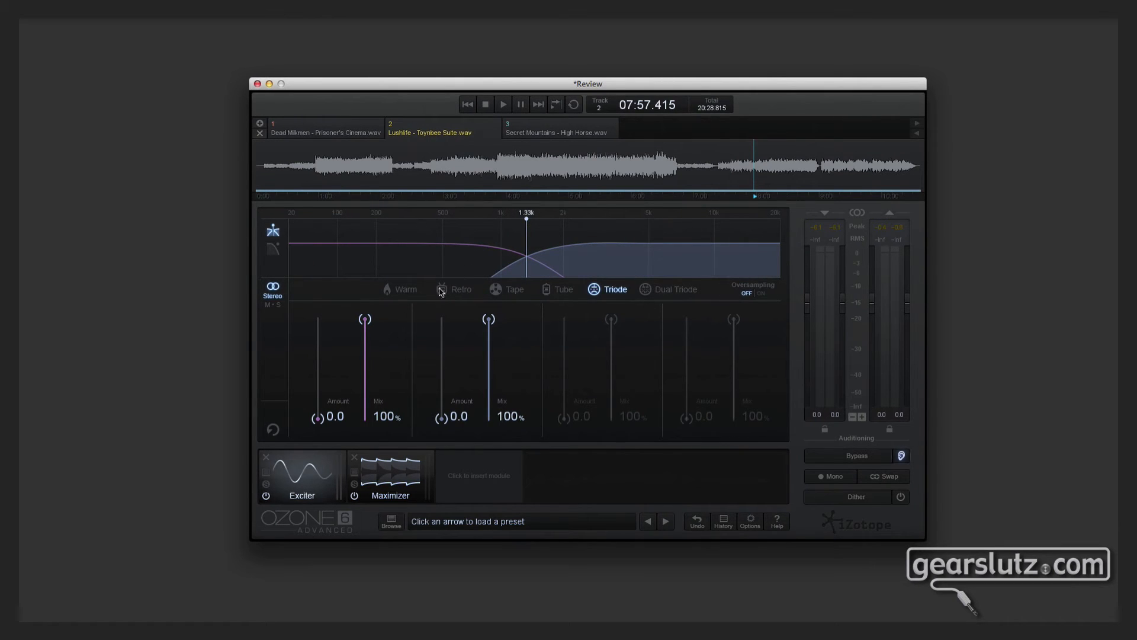
{"action": "left_click", "coordinate": [411, 294]}
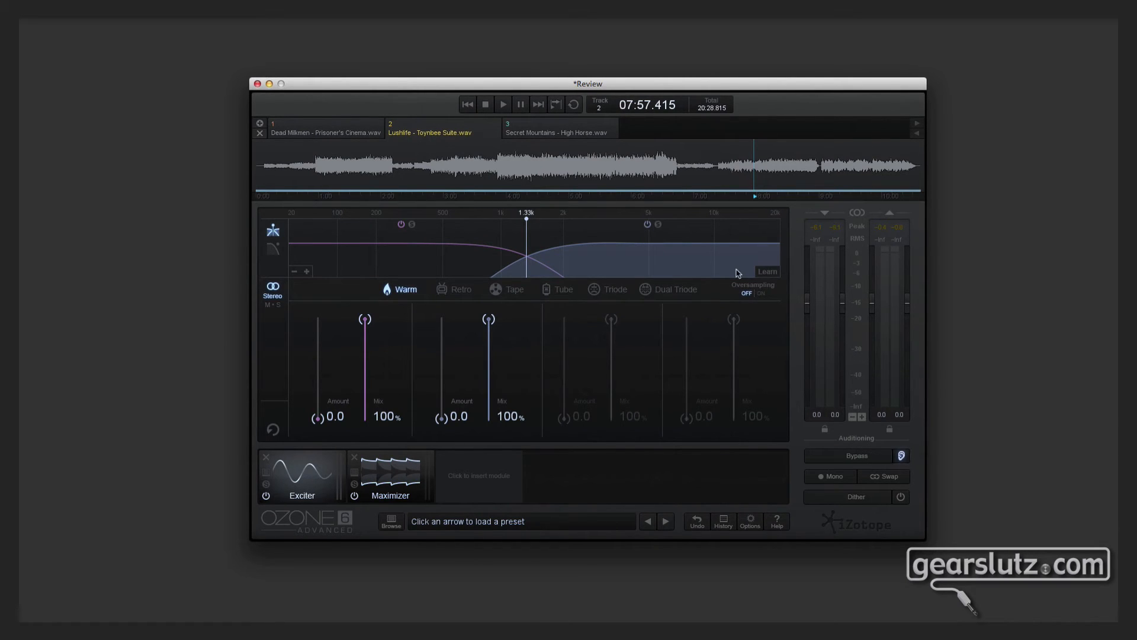
Play the track from about 7:57, lower the Maximizer's Threshold further during playback and return to the Exciter.
{"action": "key", "text": "space"}
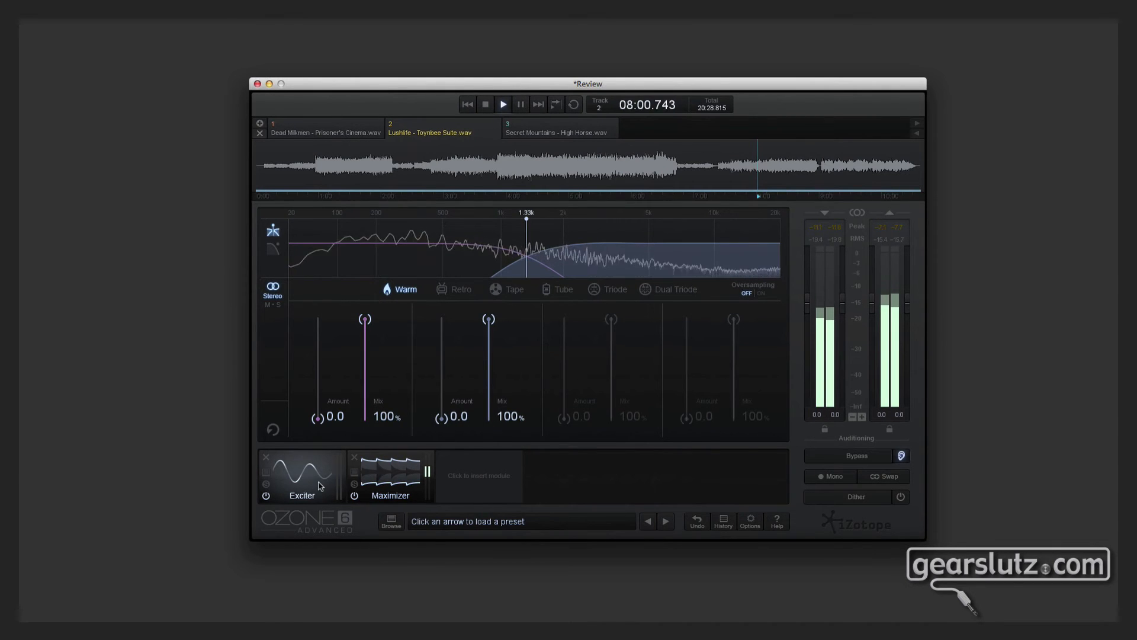
{"action": "left_click", "coordinate": [391, 474]}
{"action": "left_click_drag", "start_coordinate": [418, 354], "coordinate": [417, 371]}
{"action": "left_click", "coordinate": [327, 466]}
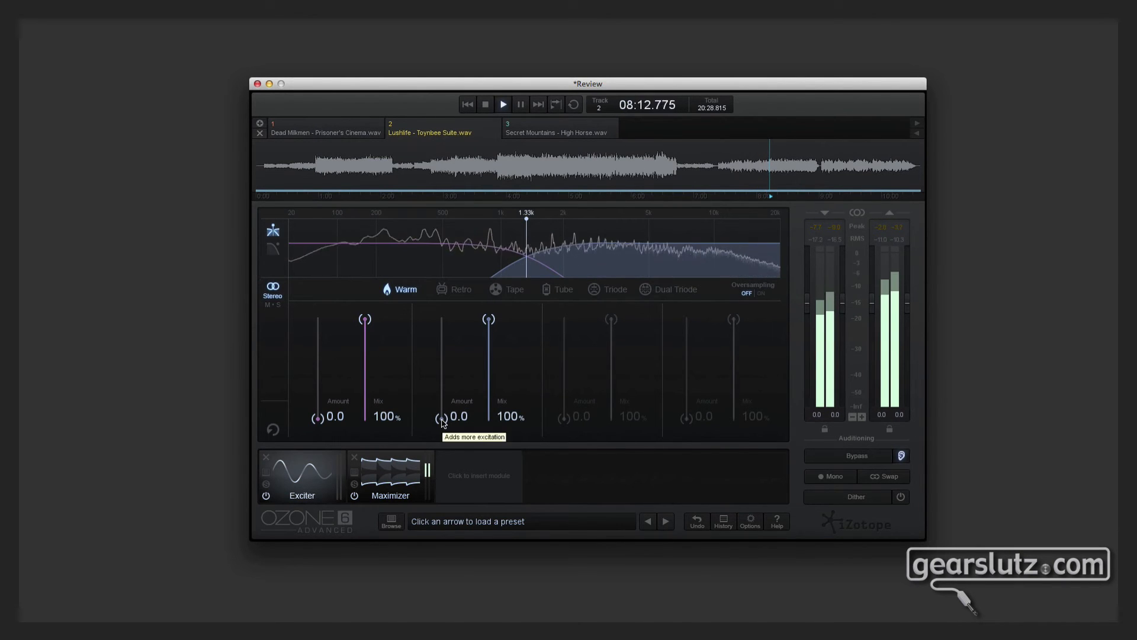
Set the Exciter's low band to Amount 9.3 and Mix 74.7 %, and its high band to Amount 9.2 and Mix 66.5 %.
{"action": "left_click_drag", "start_coordinate": [442, 420], "coordinate": [451, 361]}
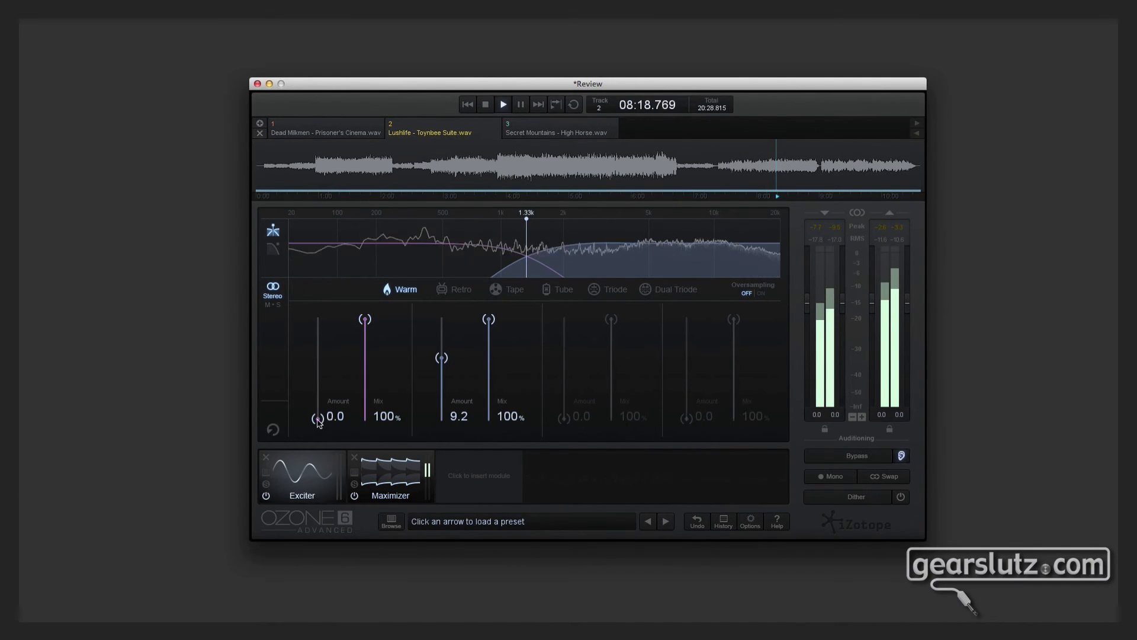
{"action": "left_click_drag", "start_coordinate": [317, 420], "coordinate": [325, 362]}
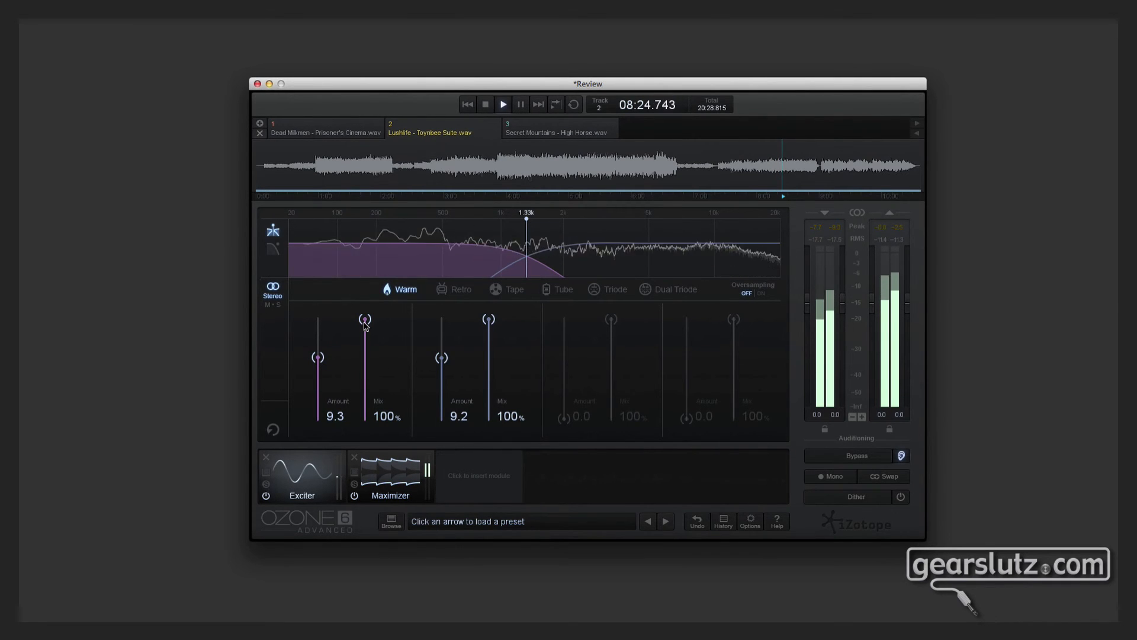
{"action": "left_click_drag", "start_coordinate": [365, 322], "coordinate": [367, 351]}
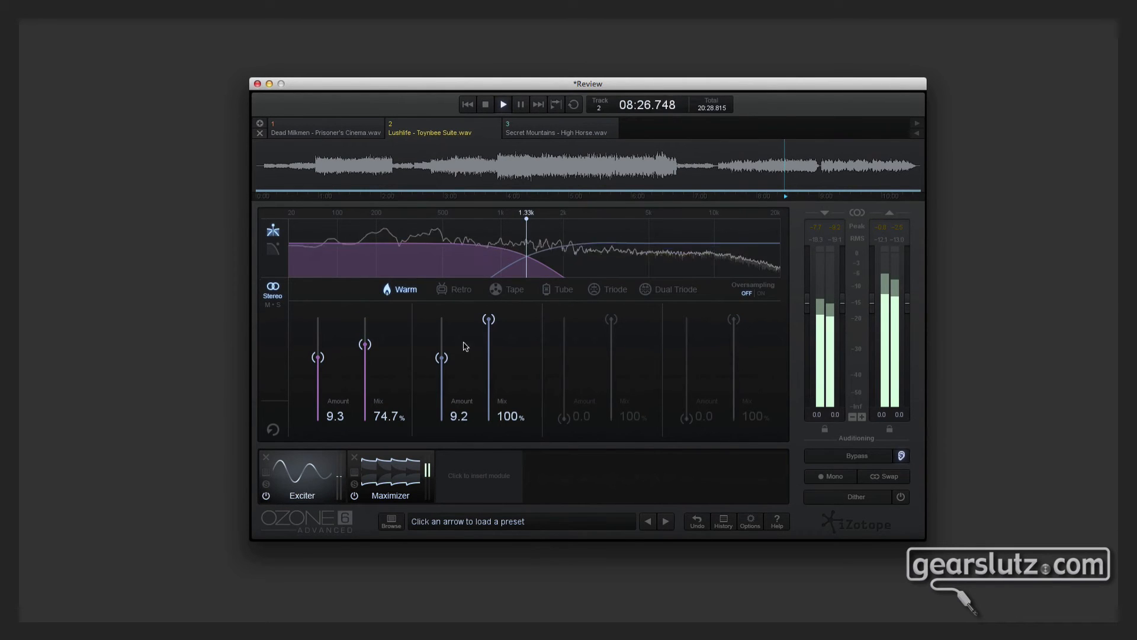
{"action": "left_click_drag", "start_coordinate": [489, 320], "coordinate": [495, 357]}
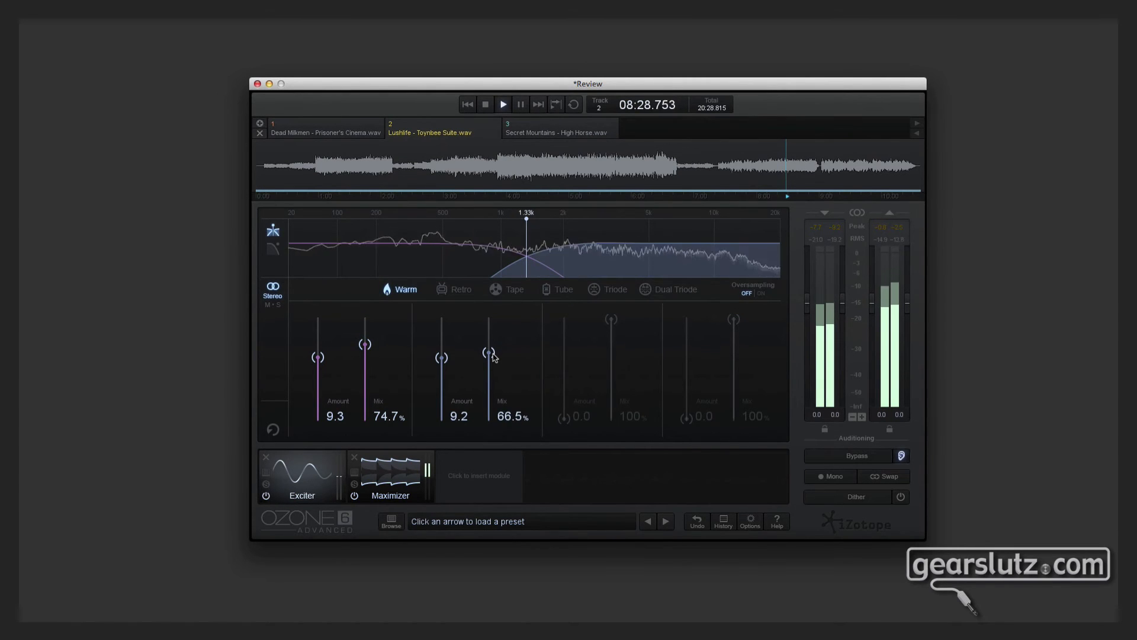
Switch the Exciter to Tape mode and reduce the Amount to 5.2 in the low band and 6.0 in the high band.
{"action": "left_click", "coordinate": [501, 291]}
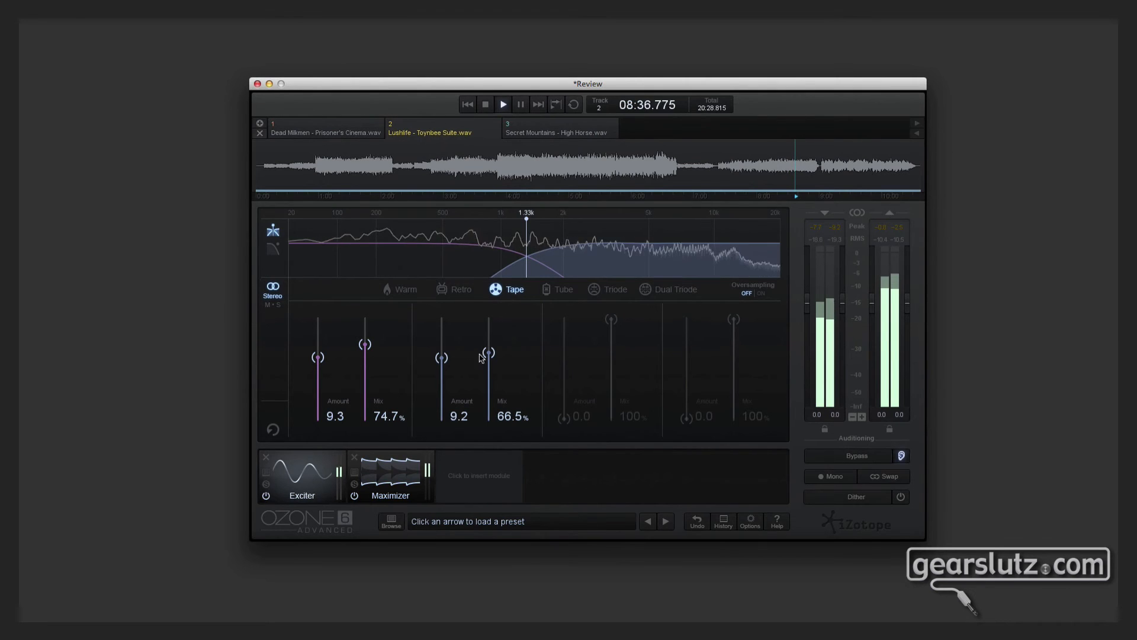
{"action": "left_click_drag", "start_coordinate": [317, 359], "coordinate": [318, 380]}
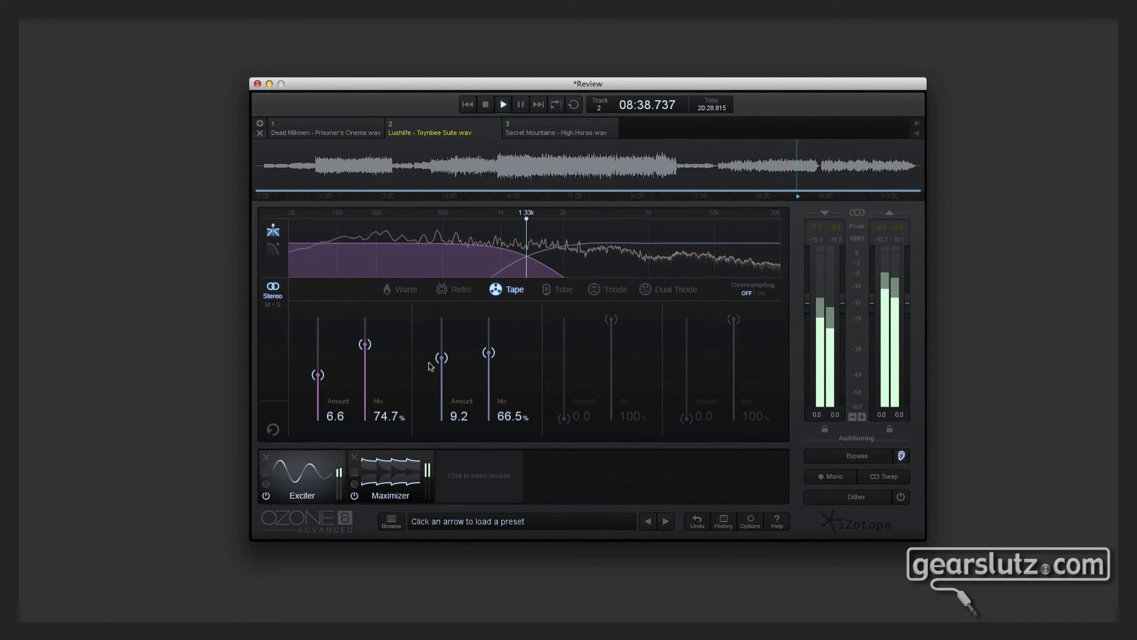
{"action": "left_click_drag", "start_coordinate": [441, 360], "coordinate": [441, 383]}
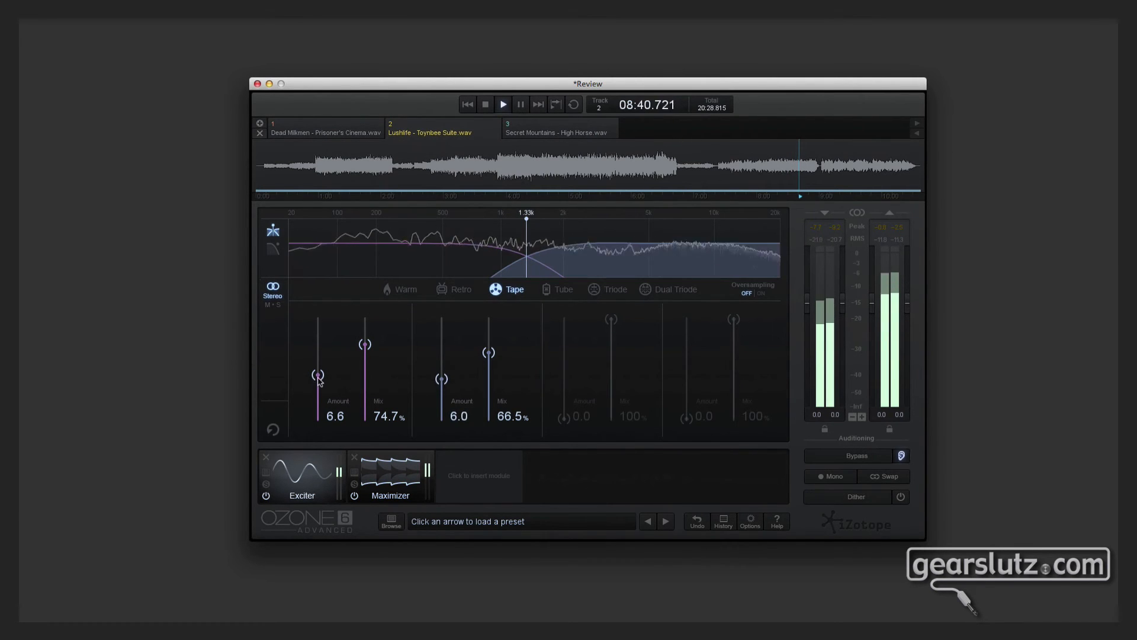
{"action": "left_click_drag", "start_coordinate": [318, 379], "coordinate": [319, 388]}
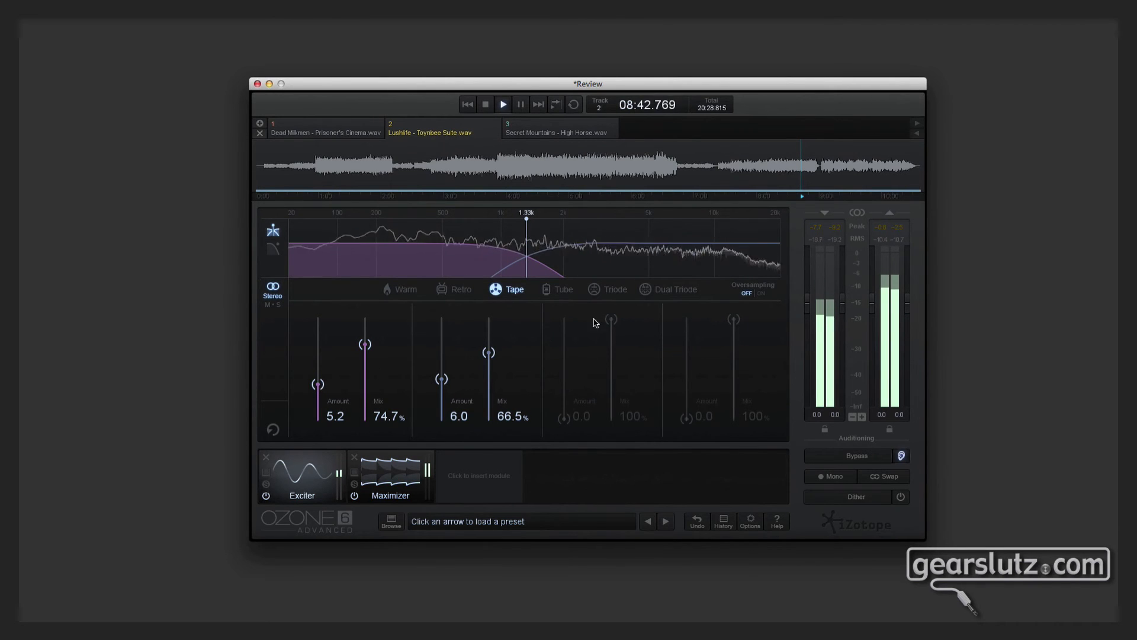
Compare the processed and unprocessed sound by toggling the global Bypass on and off twice during playback.
{"action": "left_click", "coordinate": [855, 457]}
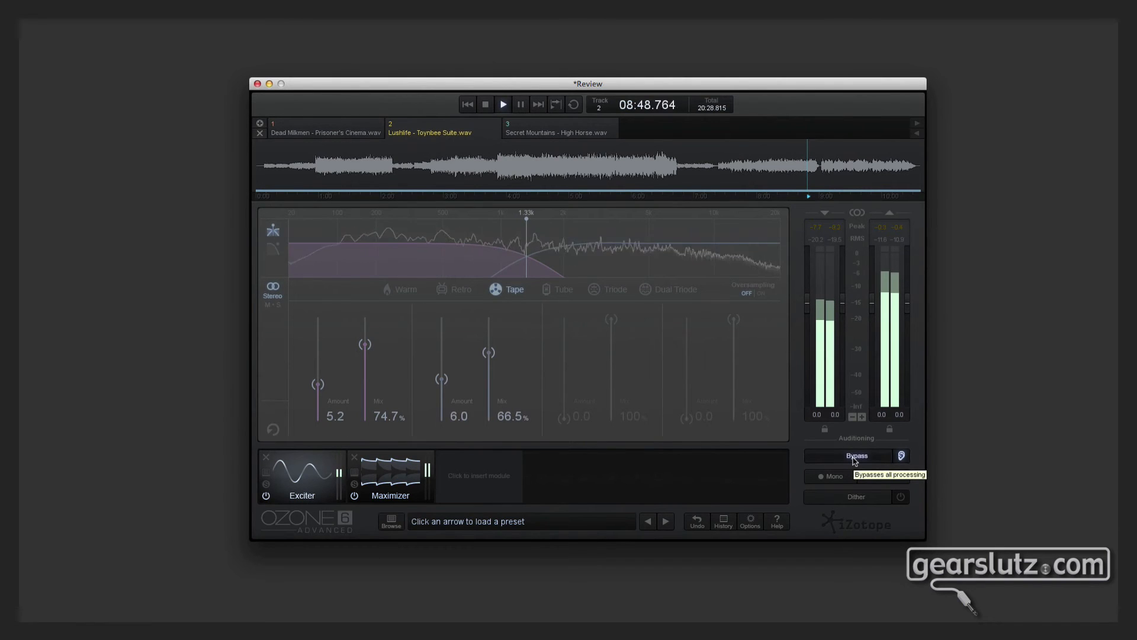
{"action": "left_click", "coordinate": [854, 458]}
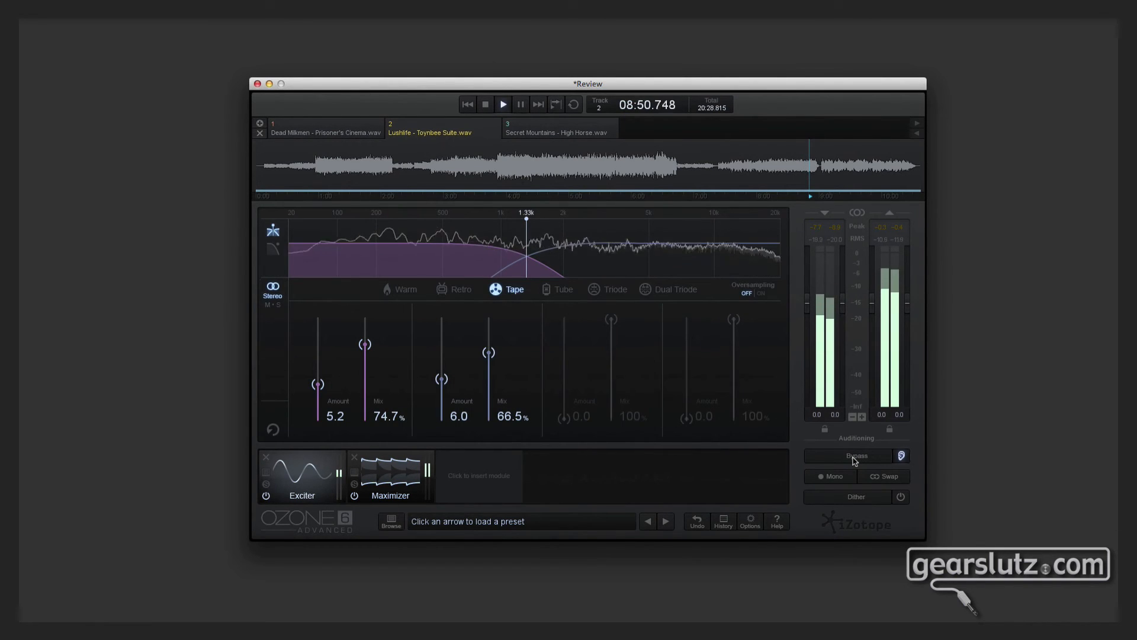
{"action": "left_click", "coordinate": [854, 459]}
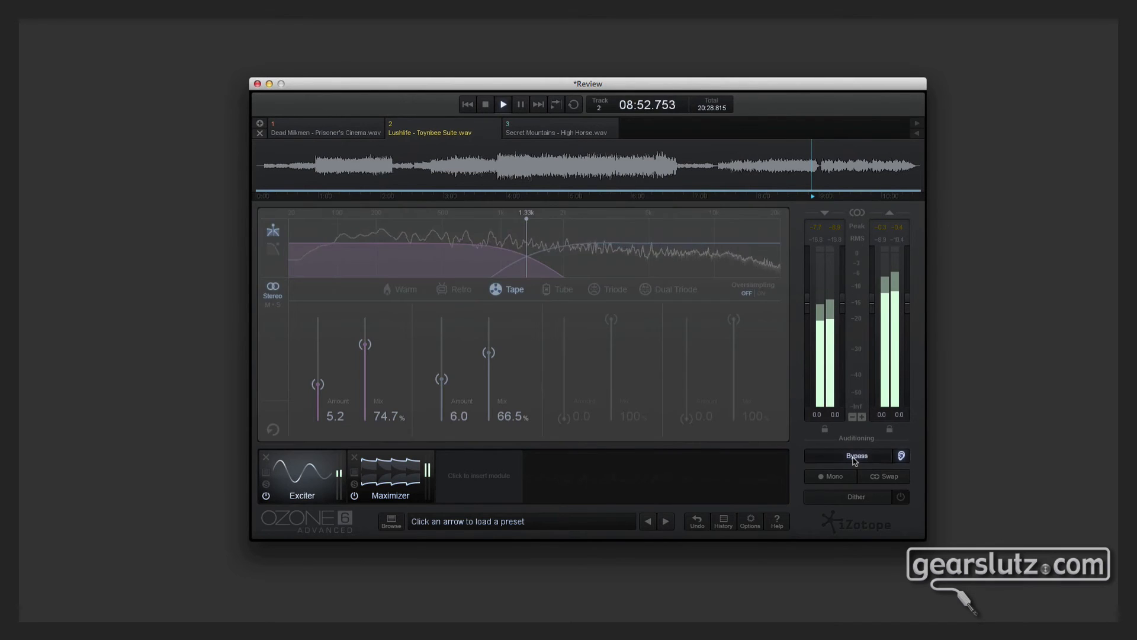
{"action": "left_click", "coordinate": [854, 457]}
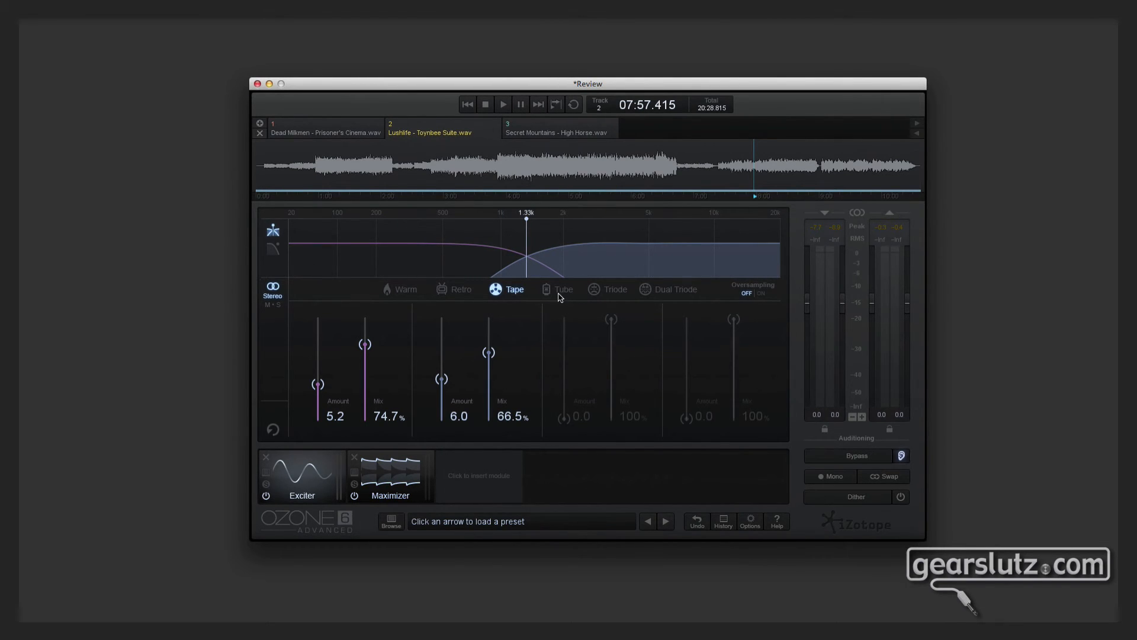
Try the Exciter's Retro, Tube, Triode and Dual Triode modes, ending on Tube.
{"action": "left_click", "coordinate": [461, 292]}
{"action": "left_click", "coordinate": [566, 290]}
{"action": "left_click", "coordinate": [610, 295]}
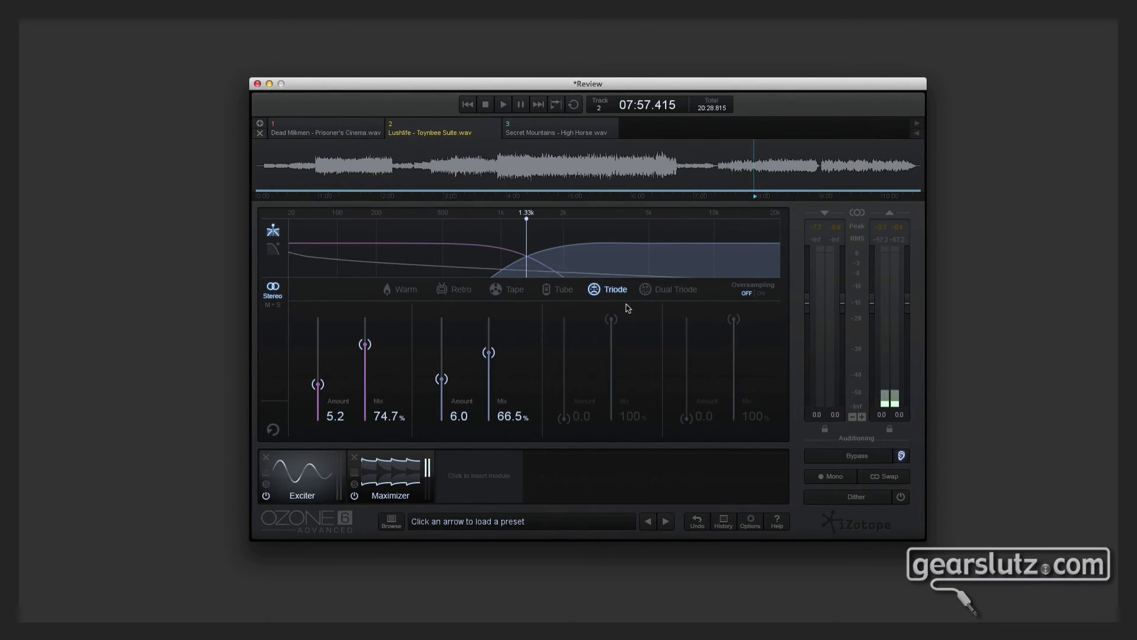
{"action": "left_click", "coordinate": [660, 296]}
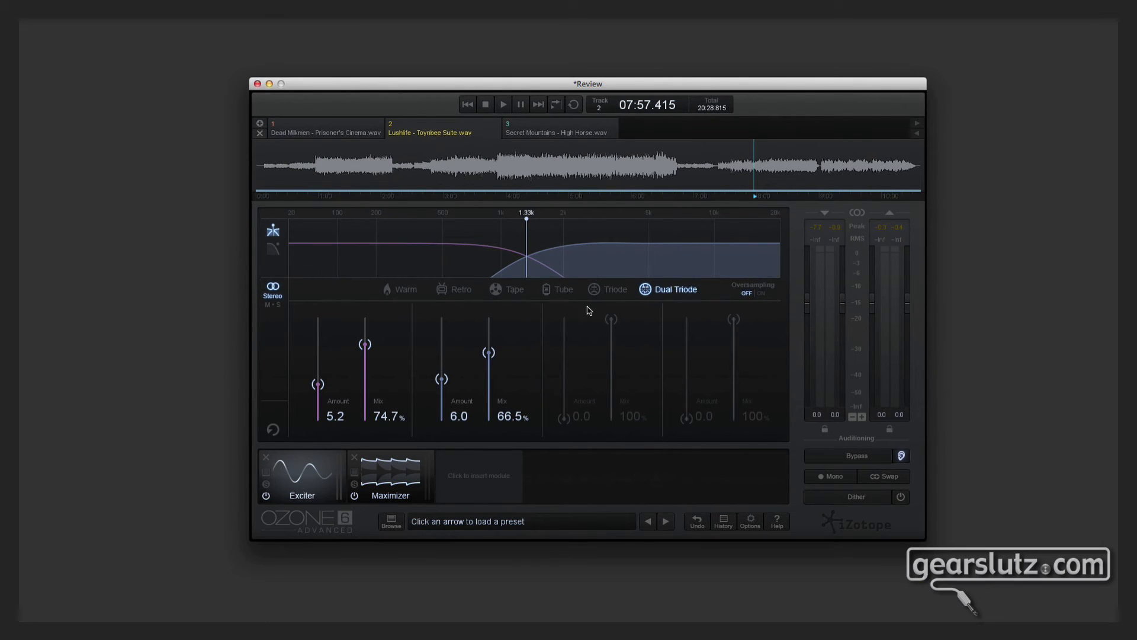
{"action": "left_click", "coordinate": [564, 290]}
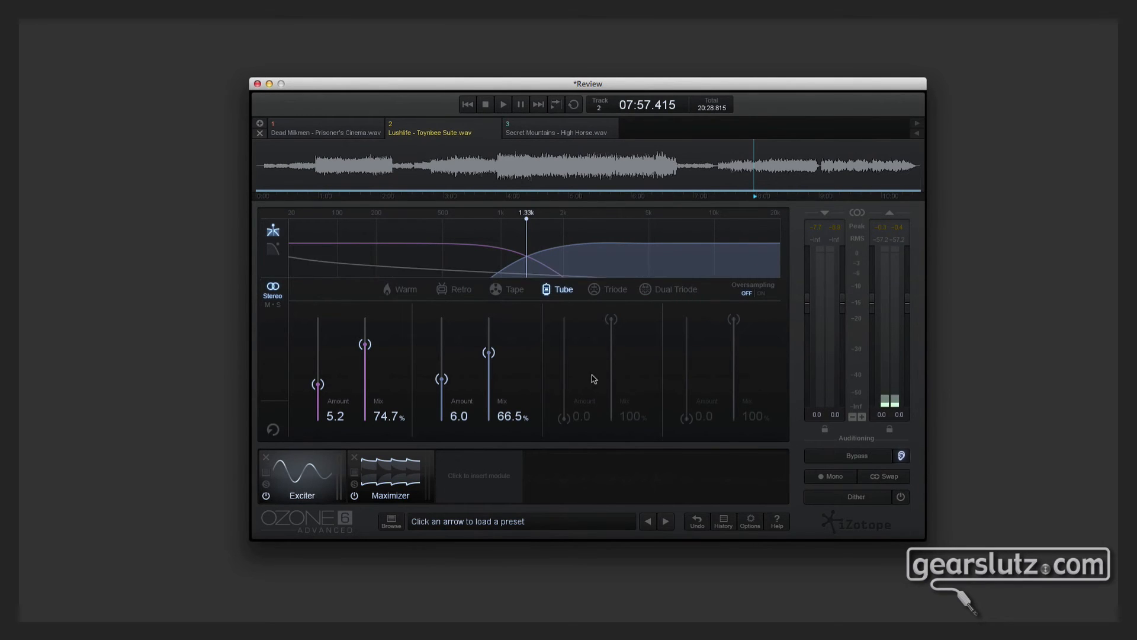
Play the track from about 7:57 and raise the Exciter's Mix to 100 % in both the low and high bands.
{"action": "key", "text": "space"}
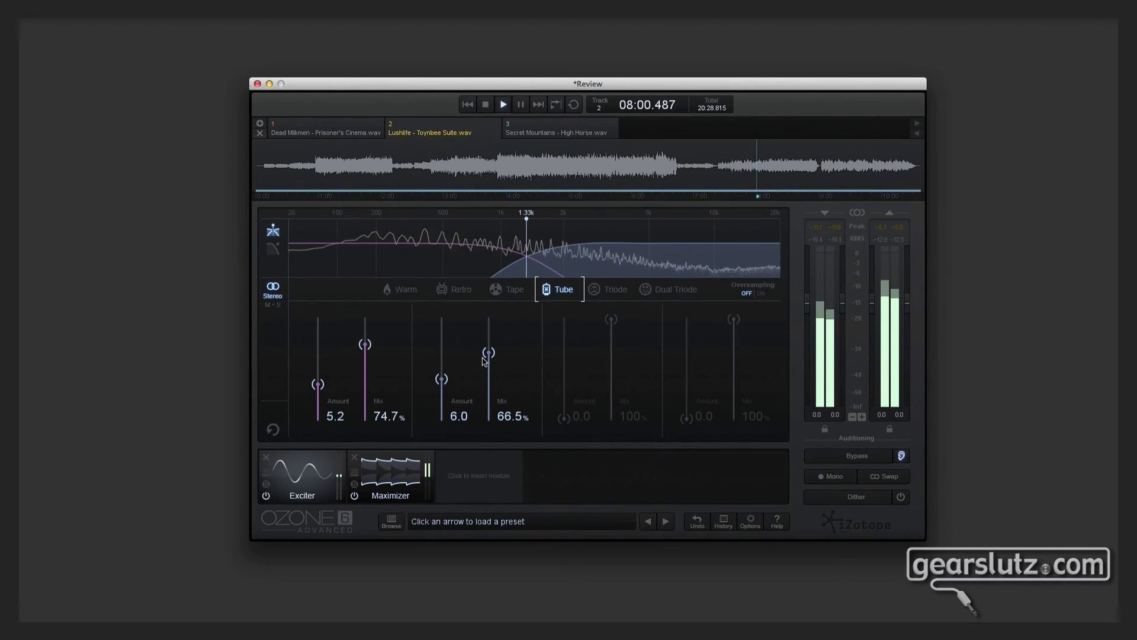
{"action": "left_click_drag", "start_coordinate": [489, 354], "coordinate": [491, 310]}
{"action": "left_click_drag", "start_coordinate": [365, 345], "coordinate": [366, 318]}
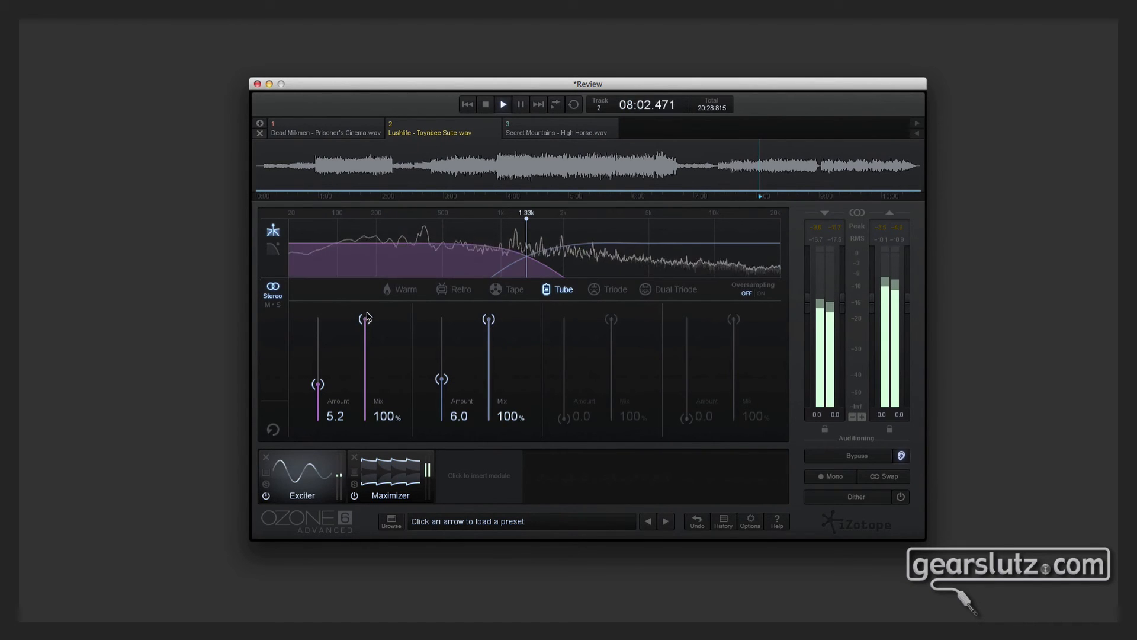
Compare the Tube-mode processing against the original sound by bypassing and restoring all processing twice.
{"action": "left_click", "coordinate": [837, 457]}
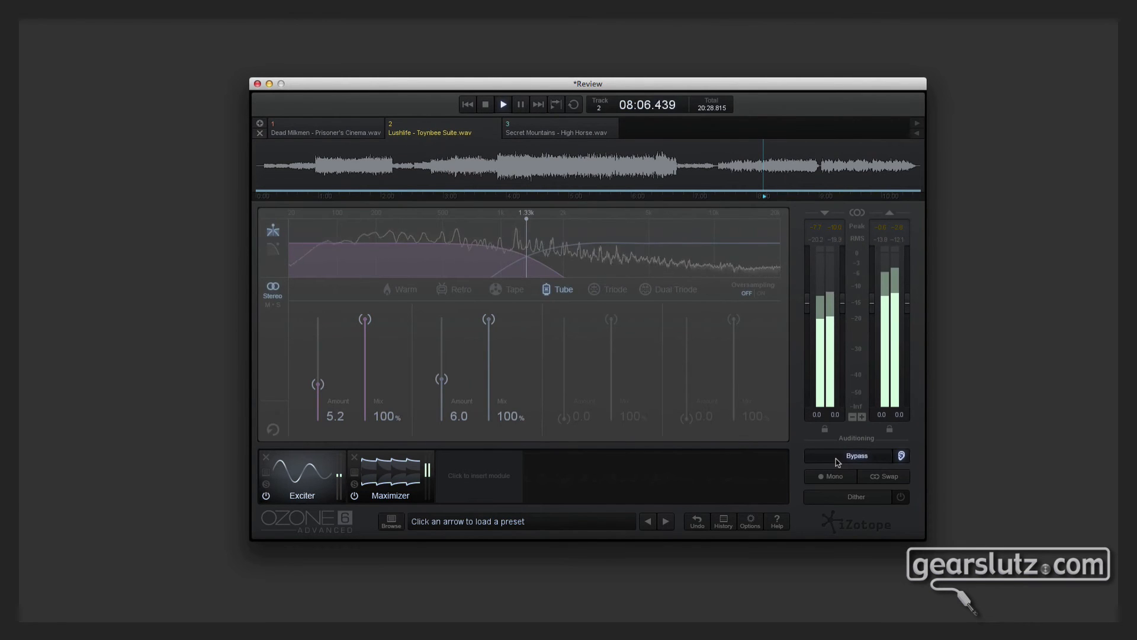
{"action": "left_click", "coordinate": [836, 459]}
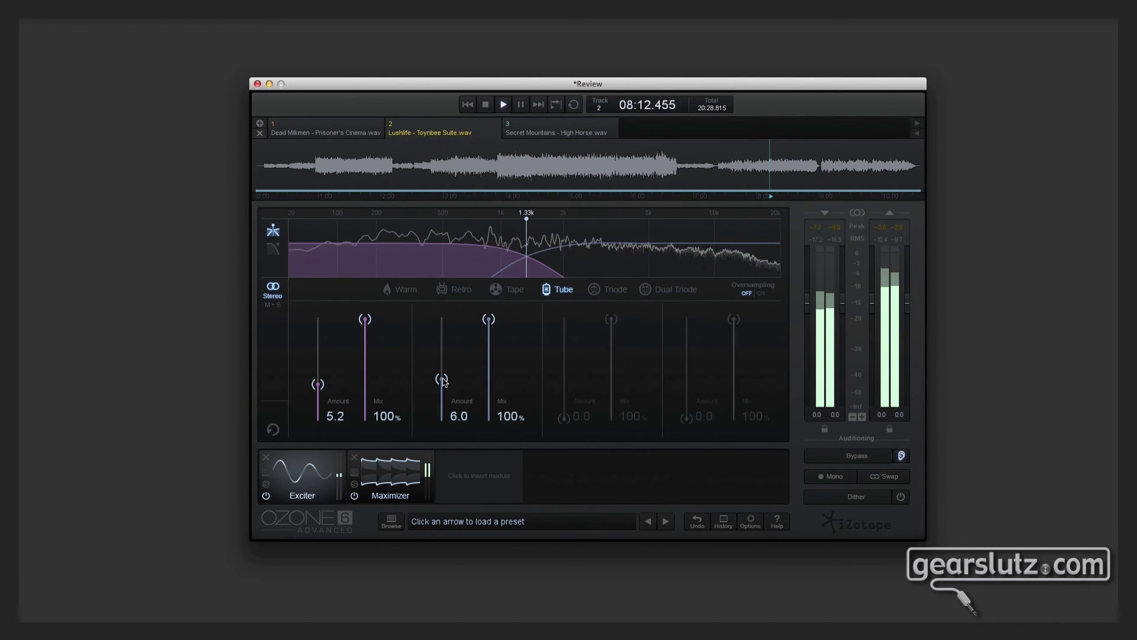
{"action": "left_click", "coordinate": [861, 455]}
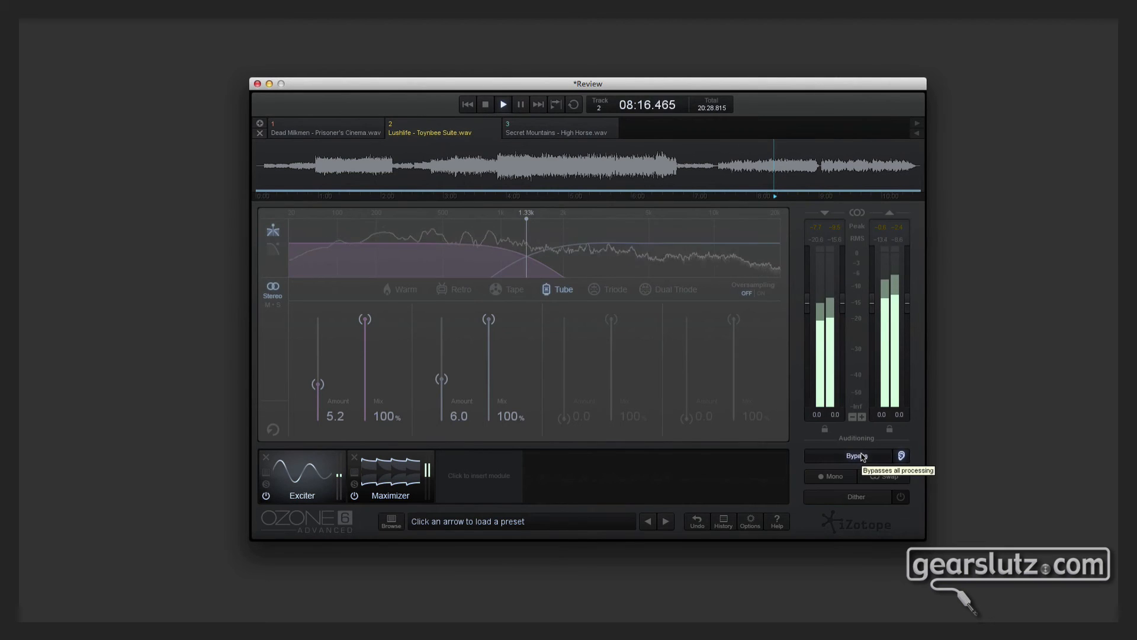
{"action": "left_click", "coordinate": [861, 455]}
Raise the Exciter's high-band Amount to 9.3 and compare the sound with the module disabled and enabled.
{"action": "left_click_drag", "start_coordinate": [443, 378], "coordinate": [445, 359]}
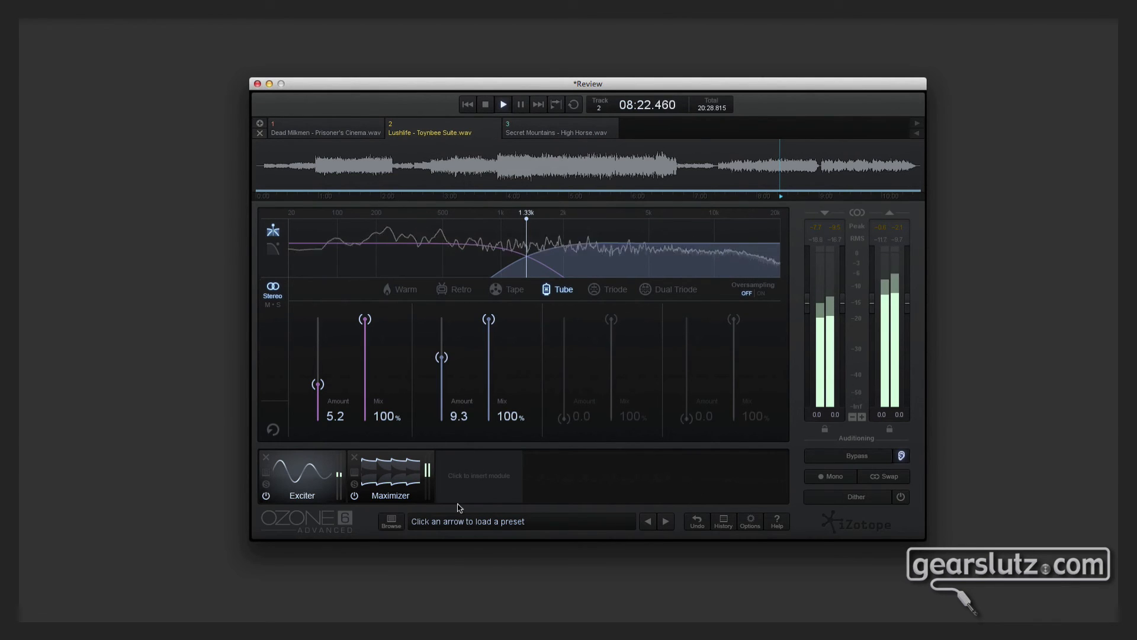
{"action": "left_click", "coordinate": [266, 496]}
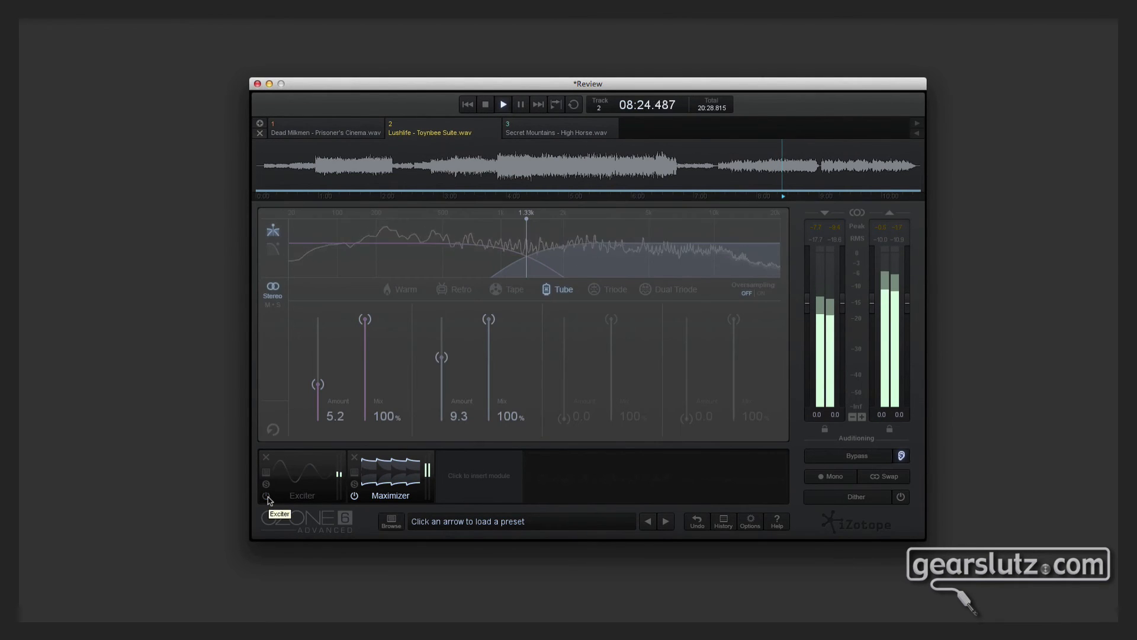
{"action": "left_click", "coordinate": [266, 497]}
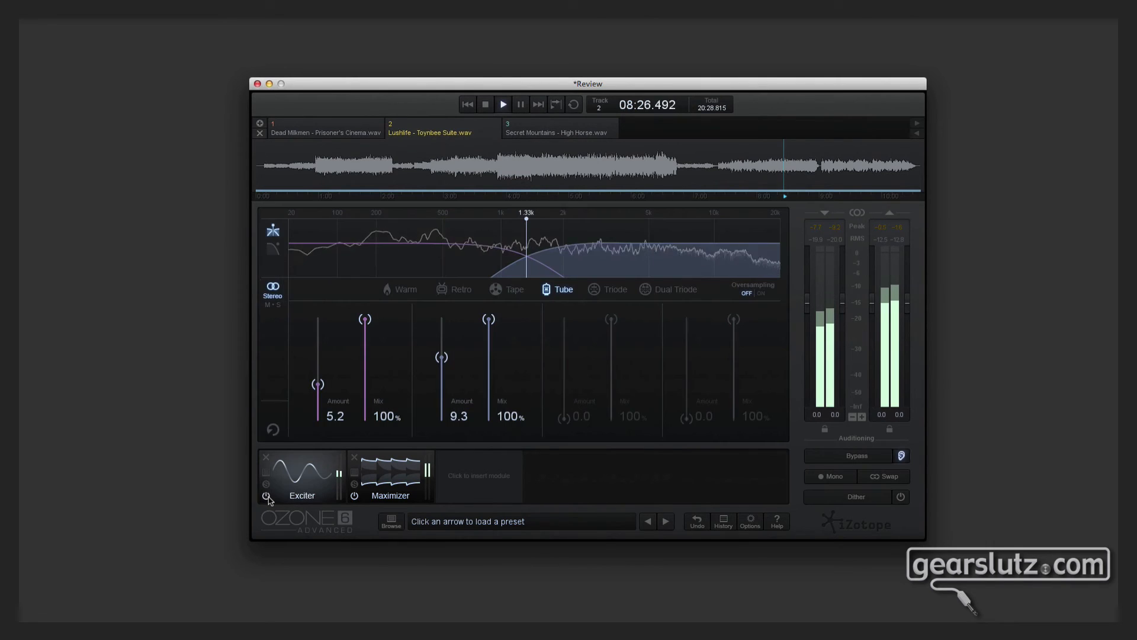
Set the Exciter's high-band Amount to 7.9, switch to Retro mode, and set Mix to 70.0 % low and 75.9 % high.
{"action": "left_click_drag", "start_coordinate": [441, 356], "coordinate": [442, 367]}
{"action": "left_click", "coordinate": [457, 291]}
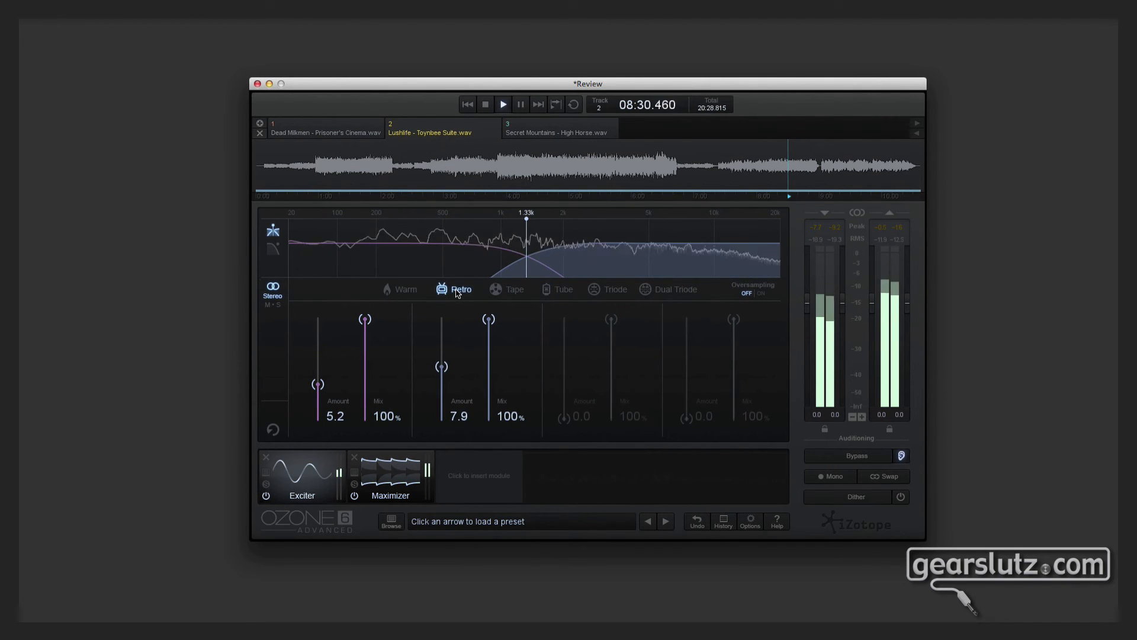
{"action": "left_click_drag", "start_coordinate": [488, 320], "coordinate": [488, 339]}
{"action": "left_click_drag", "start_coordinate": [366, 323], "coordinate": [368, 355]}
{"action": "left_click_drag", "start_coordinate": [489, 344], "coordinate": [491, 349]}
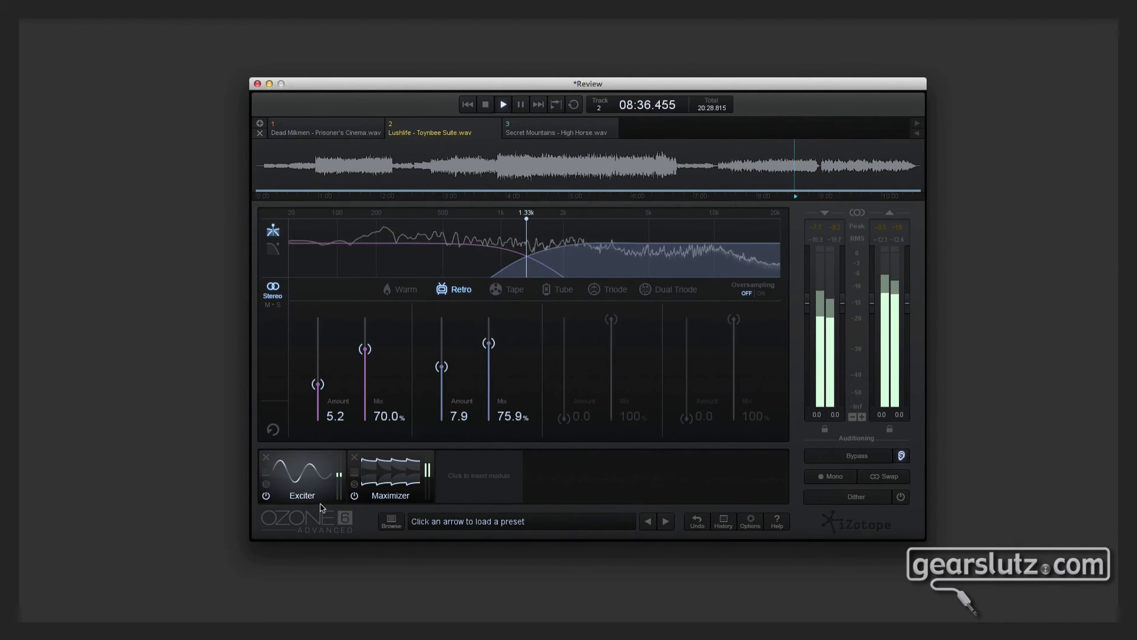
Compare the sound with the Exciter off and on and with all processing bypassed, and return the playhead to about 7:57.
{"action": "left_click", "coordinate": [265, 496]}
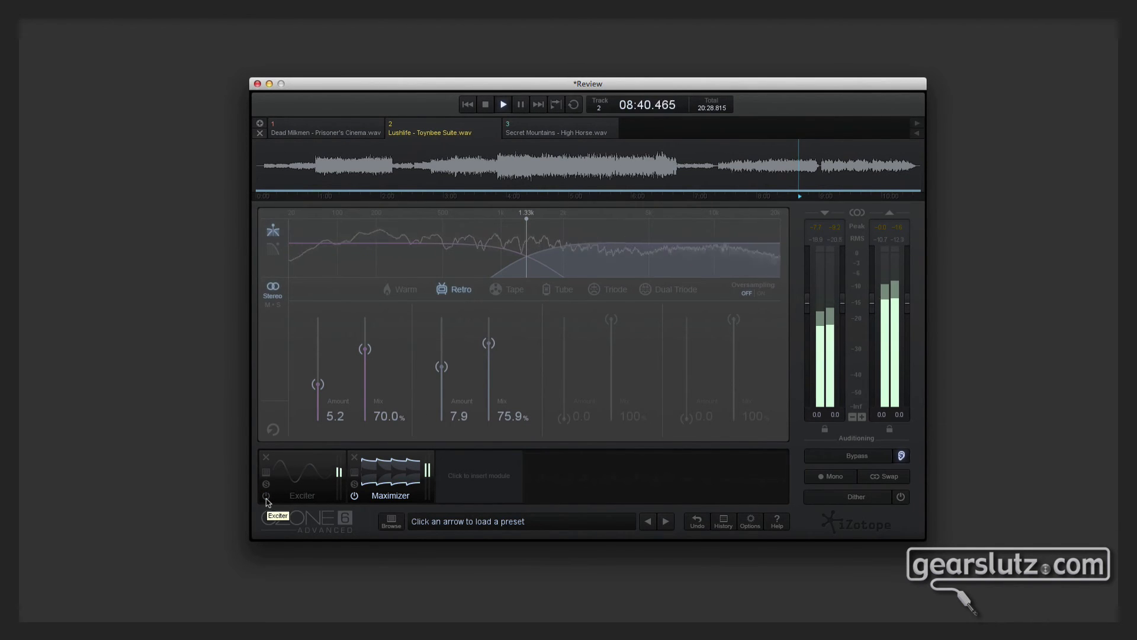
{"action": "left_click", "coordinate": [266, 496]}
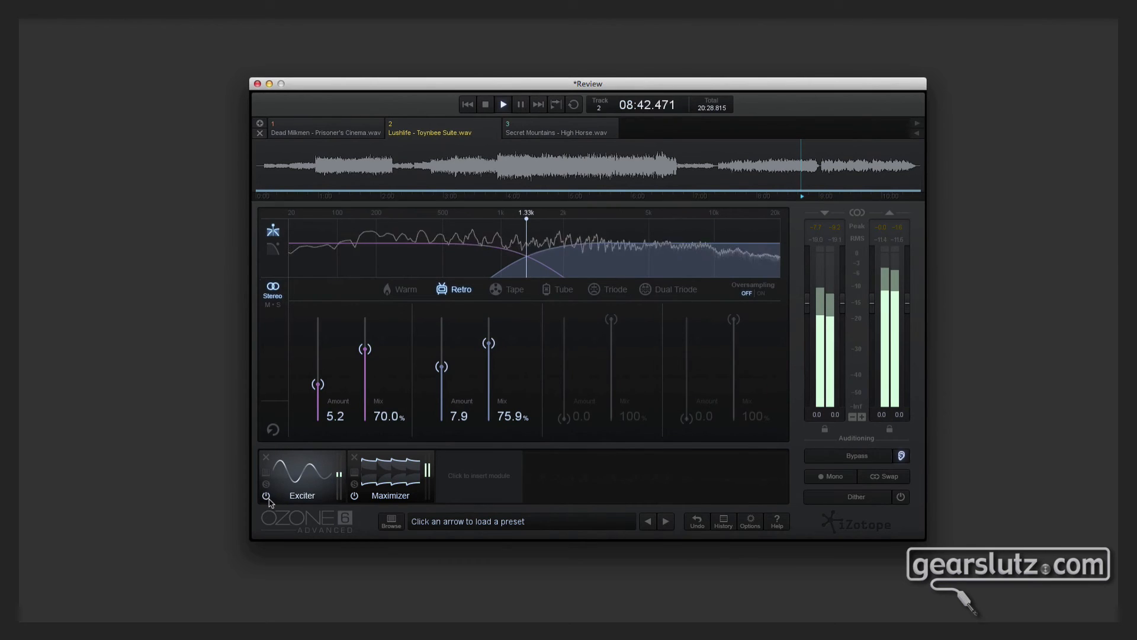
{"action": "left_click", "coordinate": [860, 459]}
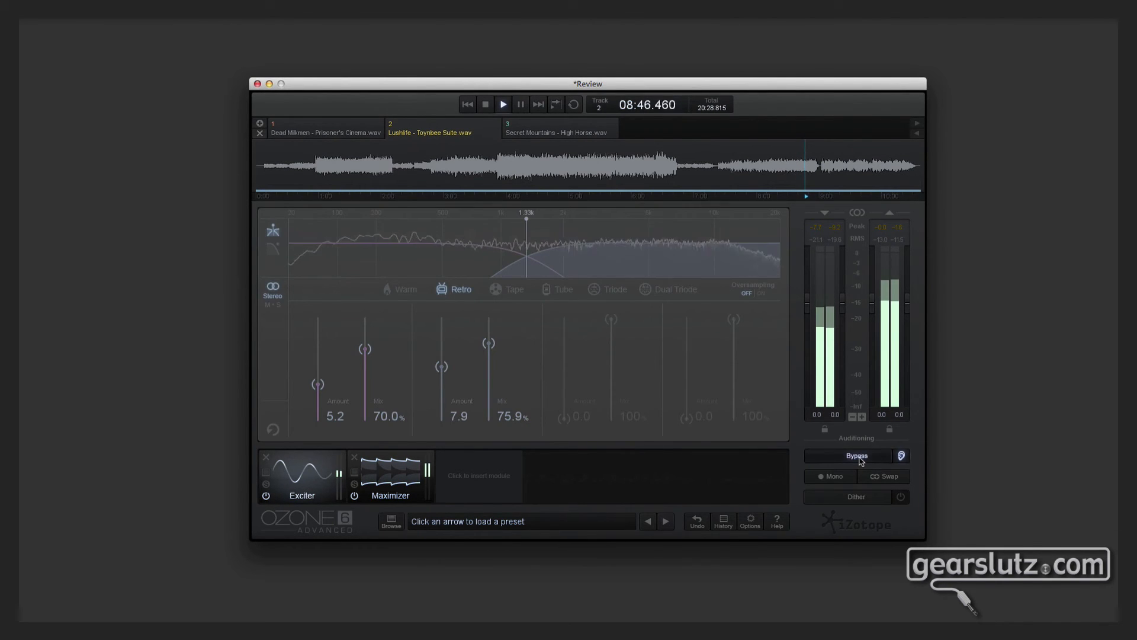
{"action": "left_click", "coordinate": [860, 459]}
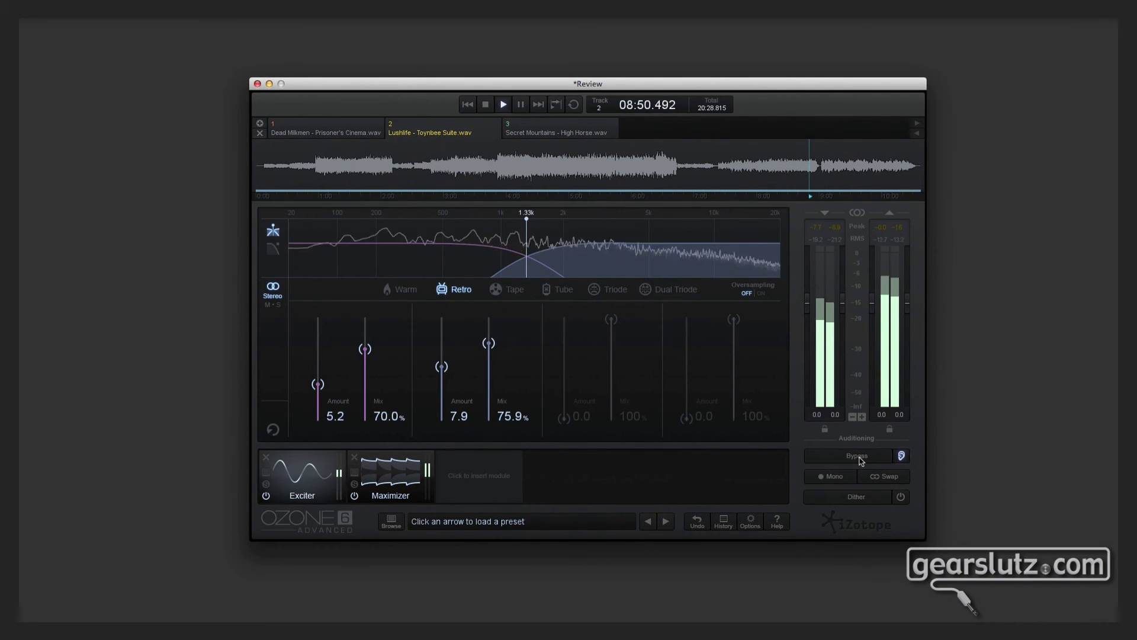
{"action": "left_click", "coordinate": [860, 459]}
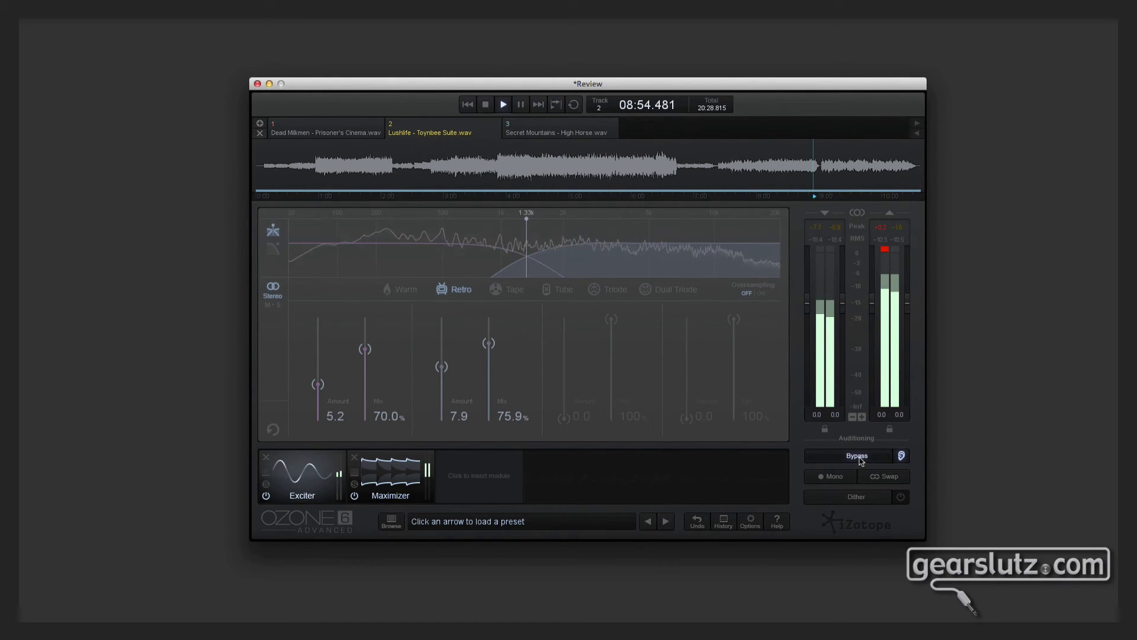
{"action": "left_click", "coordinate": [859, 457]}
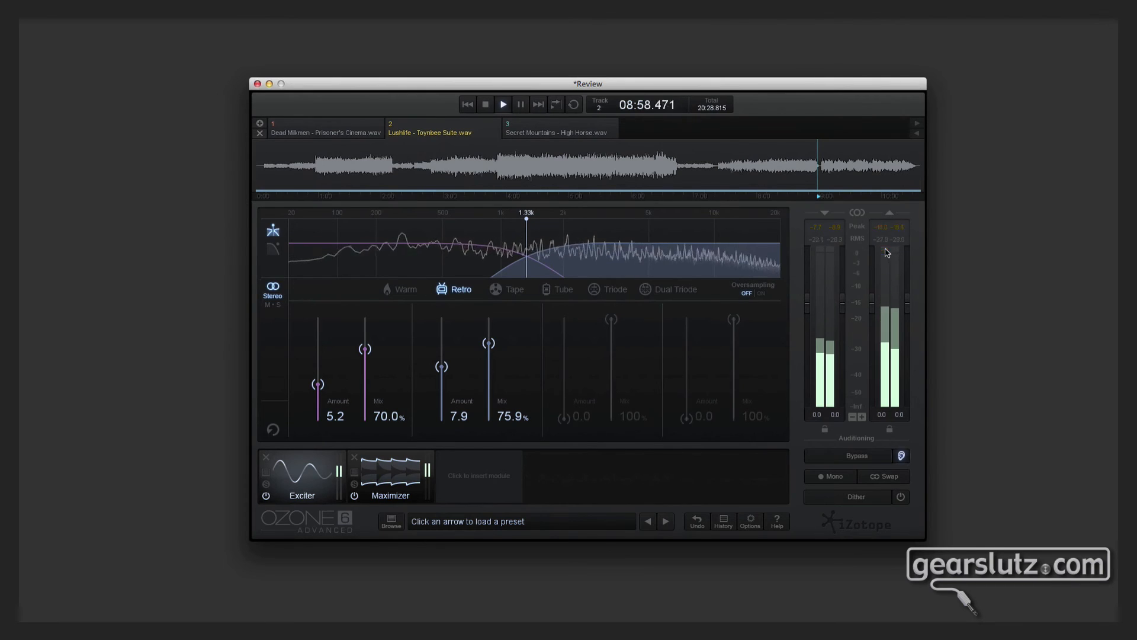
{"action": "left_click", "coordinate": [754, 191]}
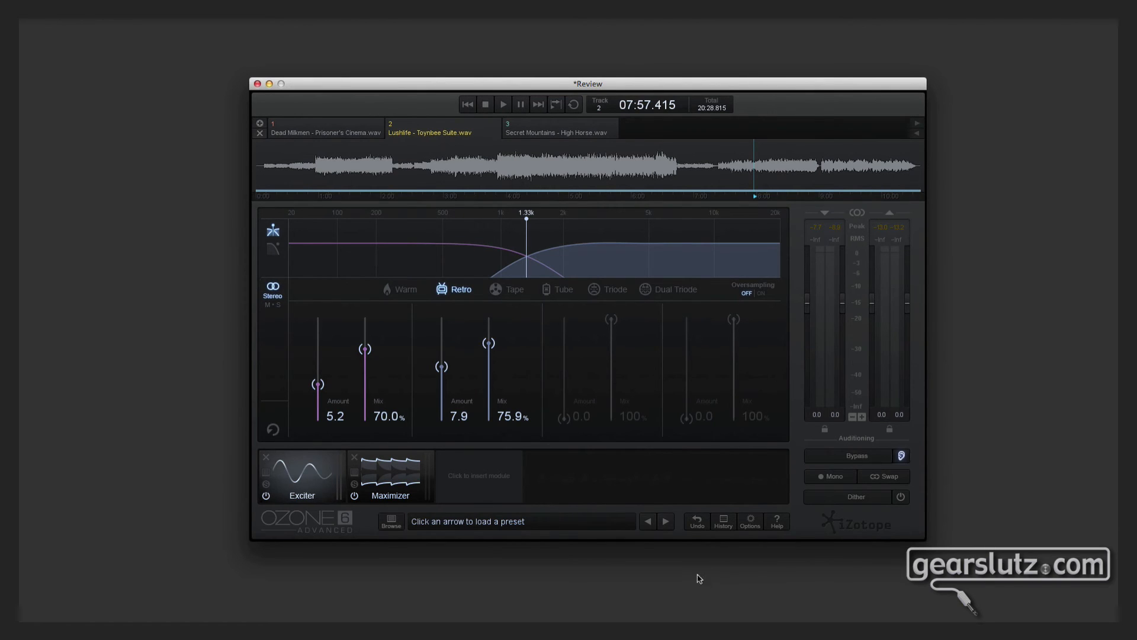
Switch to track 3, Secret Mountains - High Horse.wav, and add a Dynamic EQ module to its chain.
{"action": "left_click", "coordinate": [570, 133]}
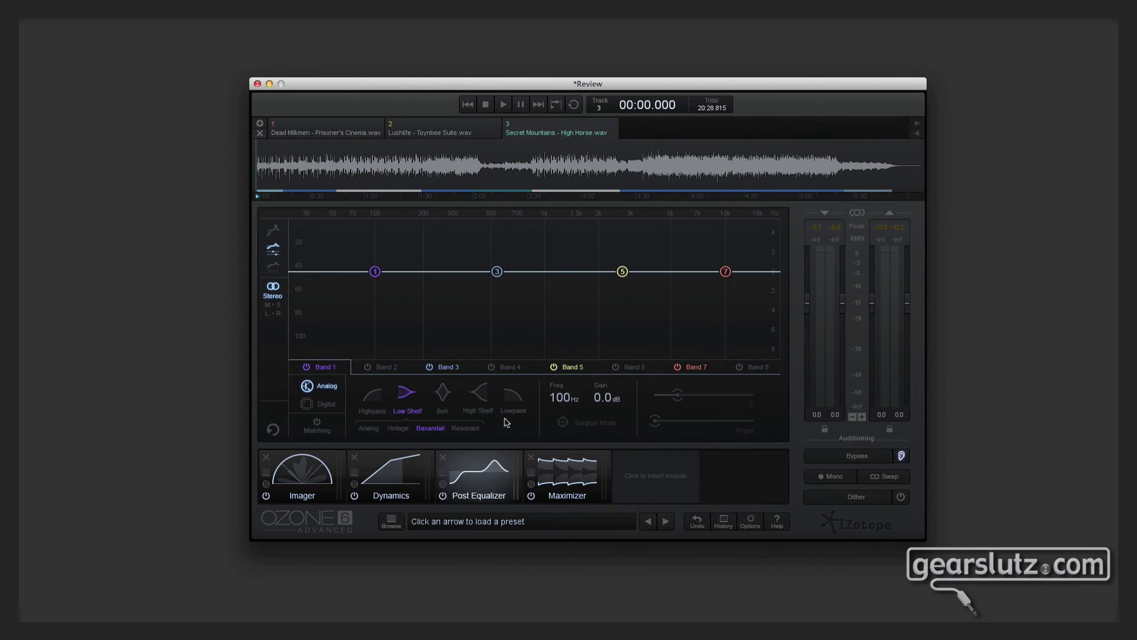
{"action": "left_click", "coordinate": [323, 476]}
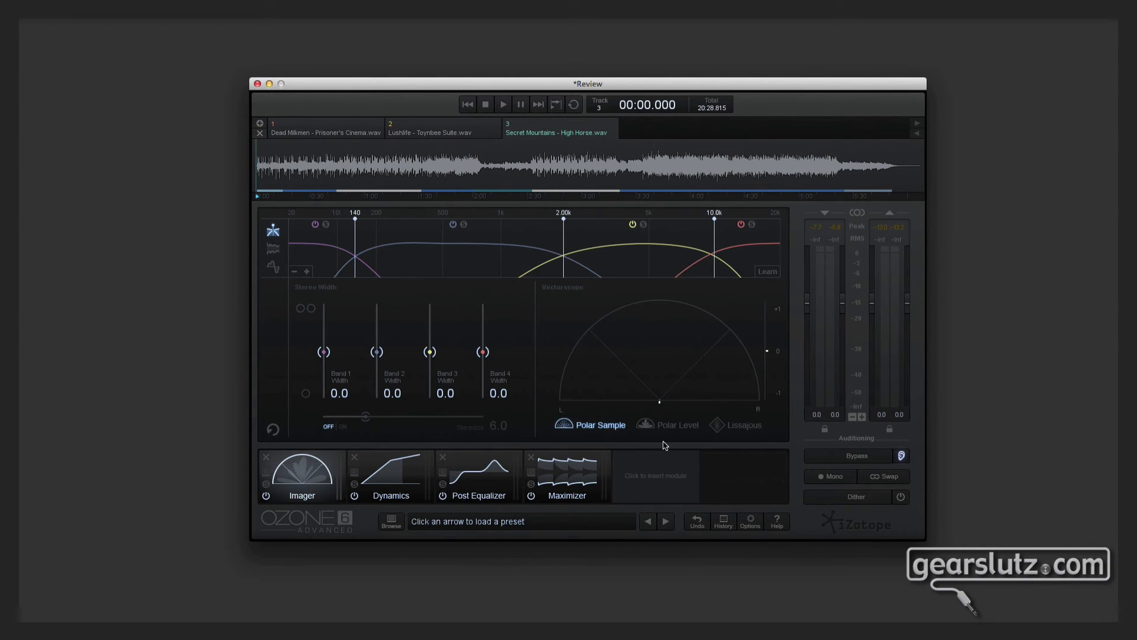
{"action": "left_click", "coordinate": [496, 489]}
{"action": "left_click", "coordinate": [685, 488]}
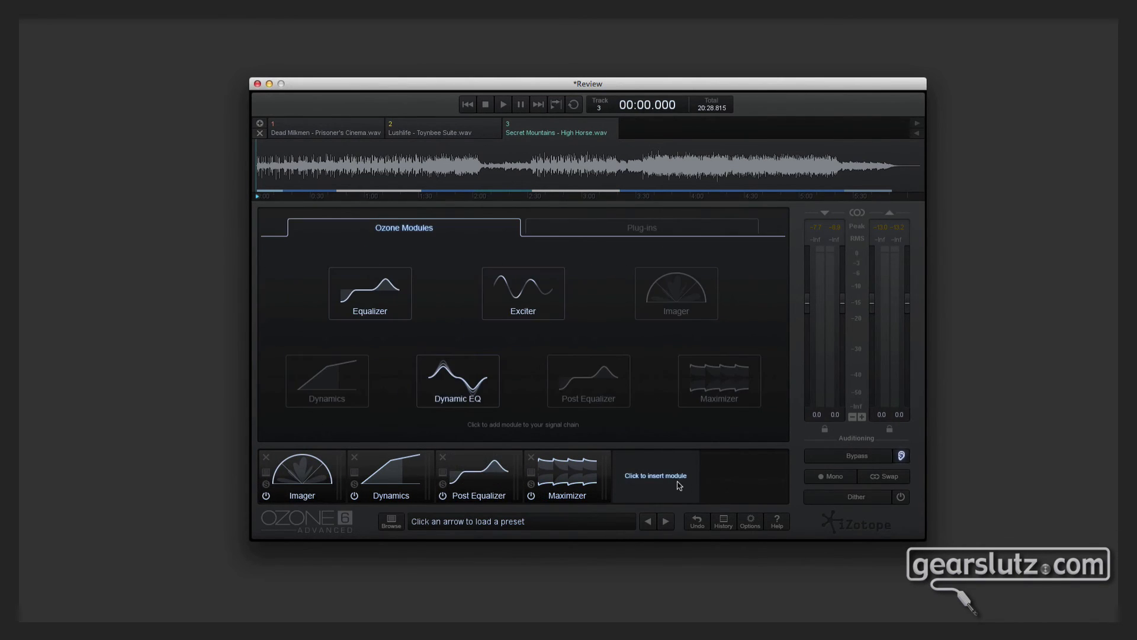
{"action": "left_click", "coordinate": [483, 387]}
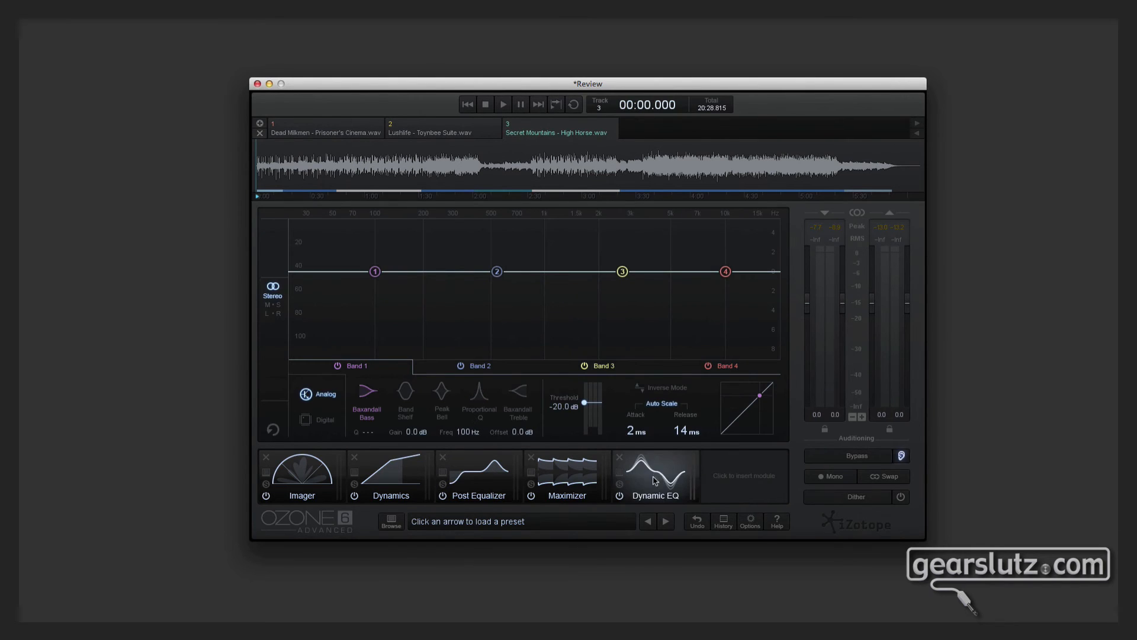
Move the Dynamic EQ ahead of the Post Equalizer and remove the Dynamics and Post Equalizer modules from the chain.
{"action": "left_click_drag", "start_coordinate": [659, 481], "coordinate": [477, 483]}
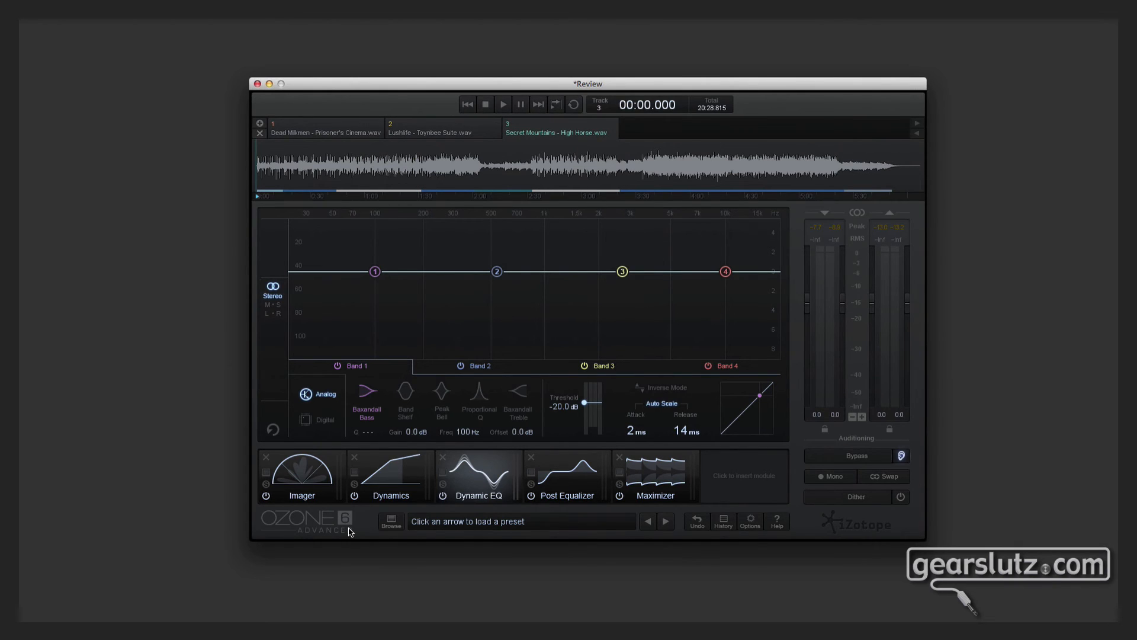
{"action": "left_click", "coordinate": [354, 457]}
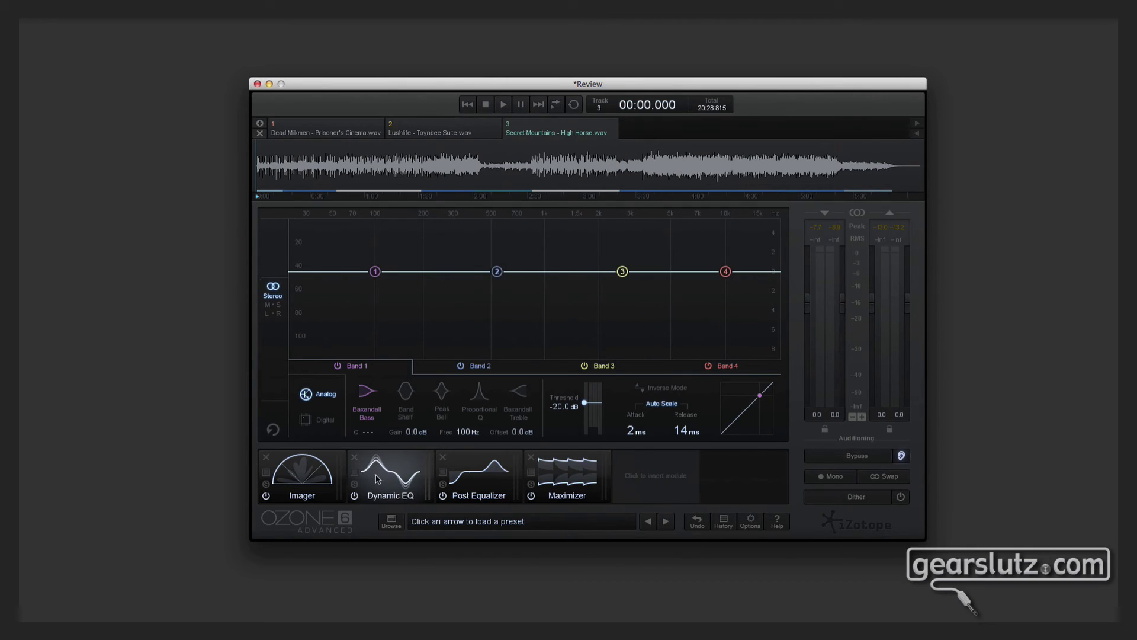
{"action": "left_click", "coordinate": [443, 456]}
Reduce the Imager to three bands and set its crossovers to 325 Hz and 4.53 kHz.
{"action": "left_click", "coordinate": [306, 485]}
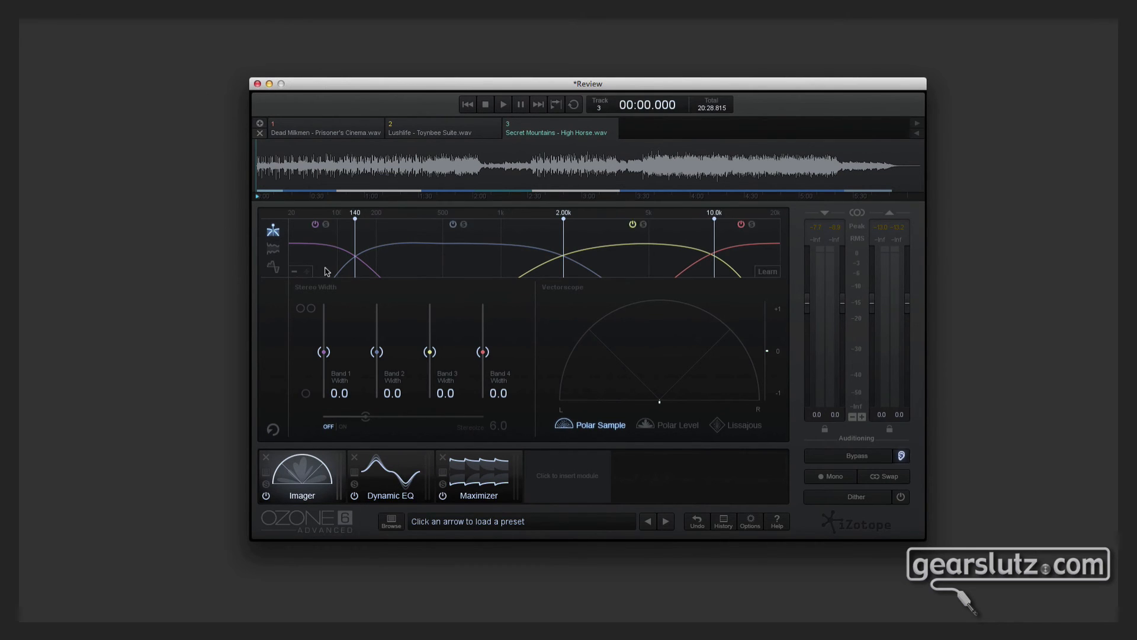
{"action": "left_click", "coordinate": [295, 271]}
{"action": "left_click_drag", "start_coordinate": [363, 221], "coordinate": [467, 233]}
{"action": "left_click_drag", "start_coordinate": [564, 220], "coordinate": [640, 219]}
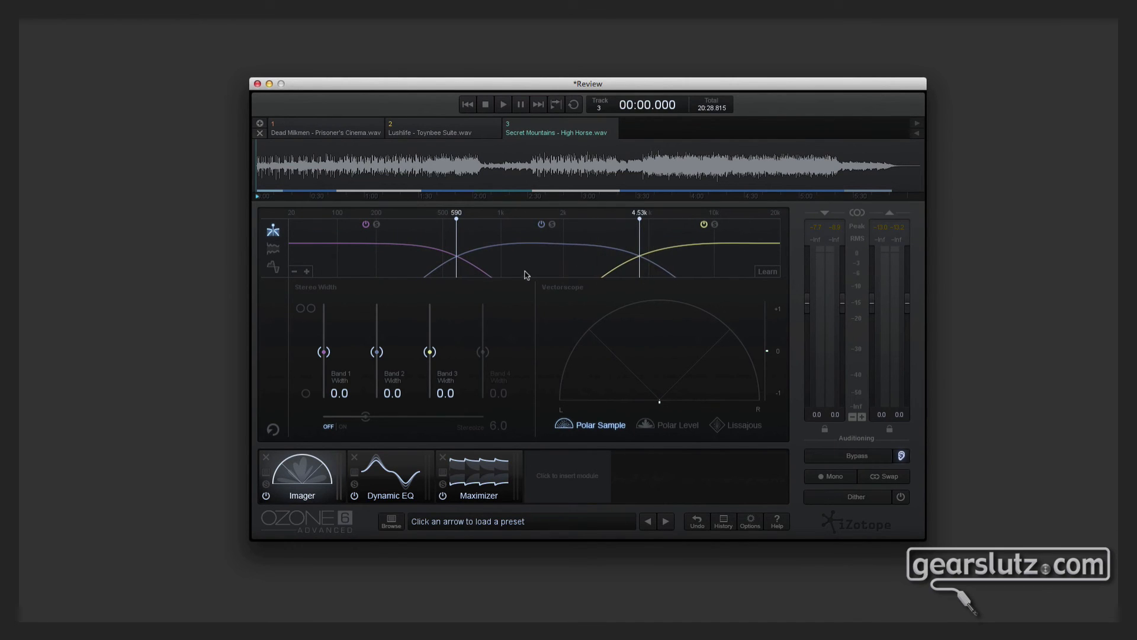
{"action": "left_click_drag", "start_coordinate": [456, 221], "coordinate": [410, 224]}
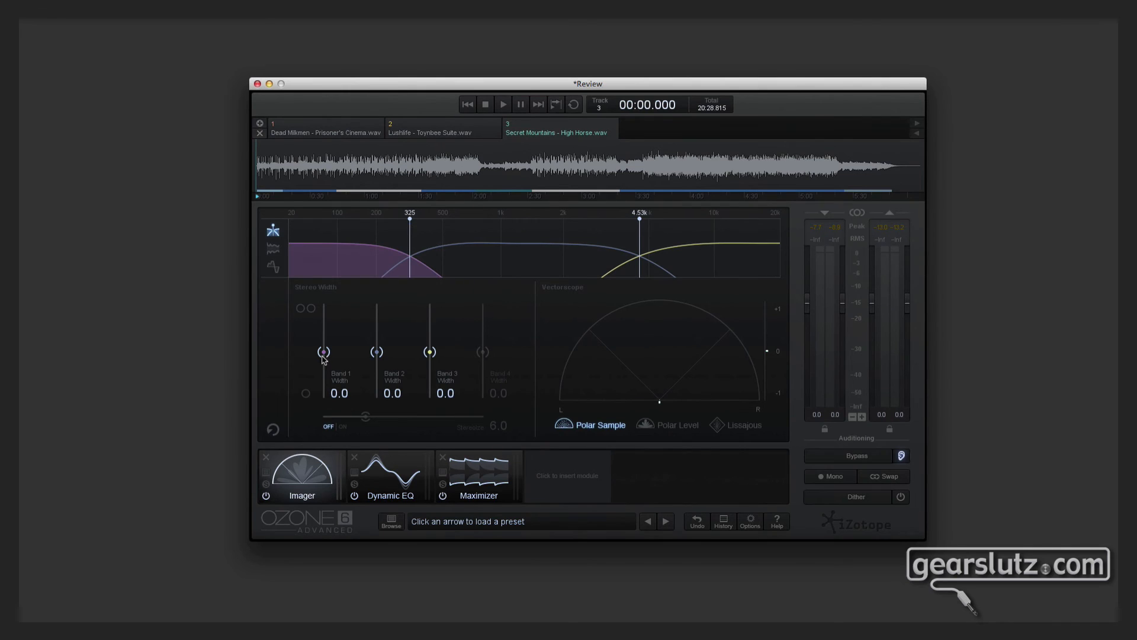
Set the Imager's stereo width to -73.4 for Band 1, 15.2 for Band 2 and 26.6 for Band 3.
{"action": "left_click_drag", "start_coordinate": [323, 352], "coordinate": [326, 395]}
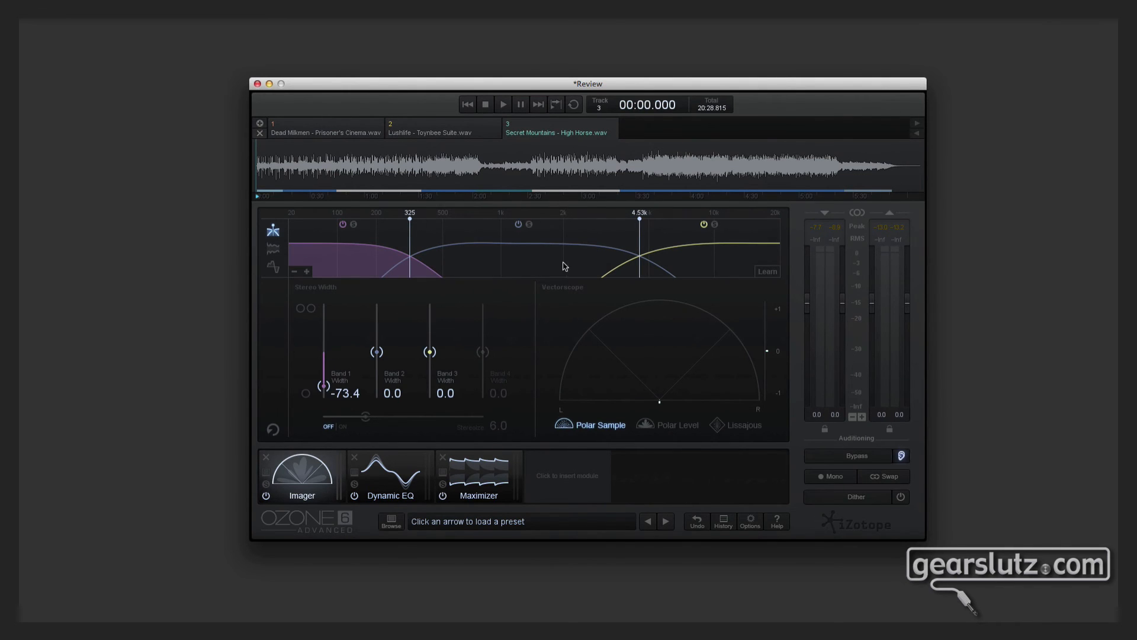
{"action": "left_click_drag", "start_coordinate": [380, 352], "coordinate": [434, 349]}
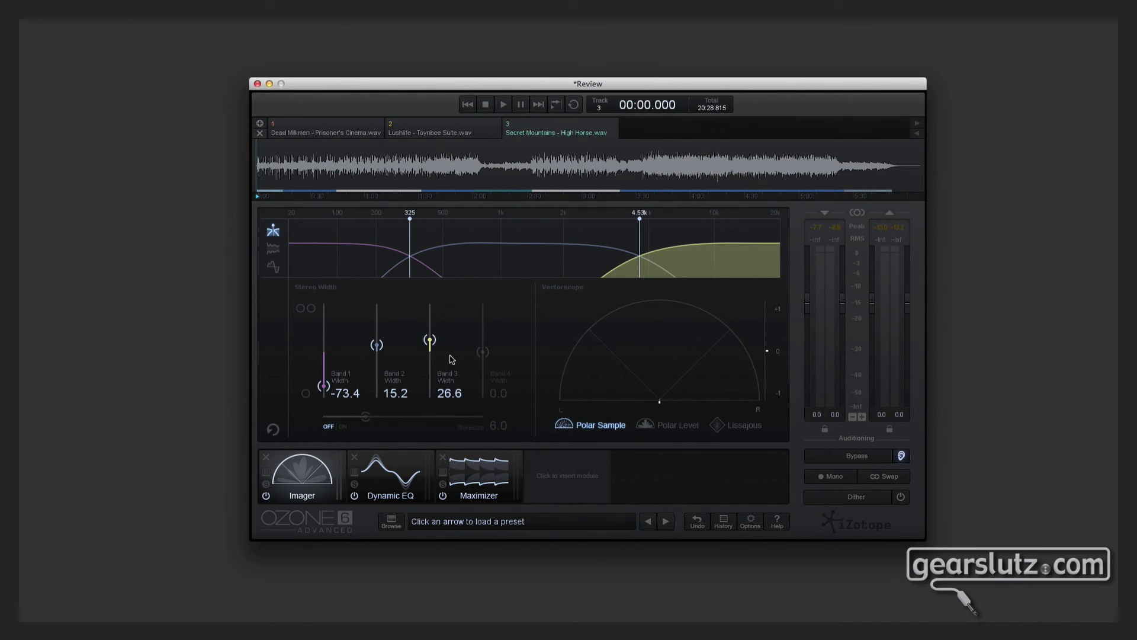
In the Dynamic EQ, set Band 3 to -1.6 dB at 5.65 kHz with a threshold of -35.1 dB.
{"action": "left_click", "coordinate": [408, 474]}
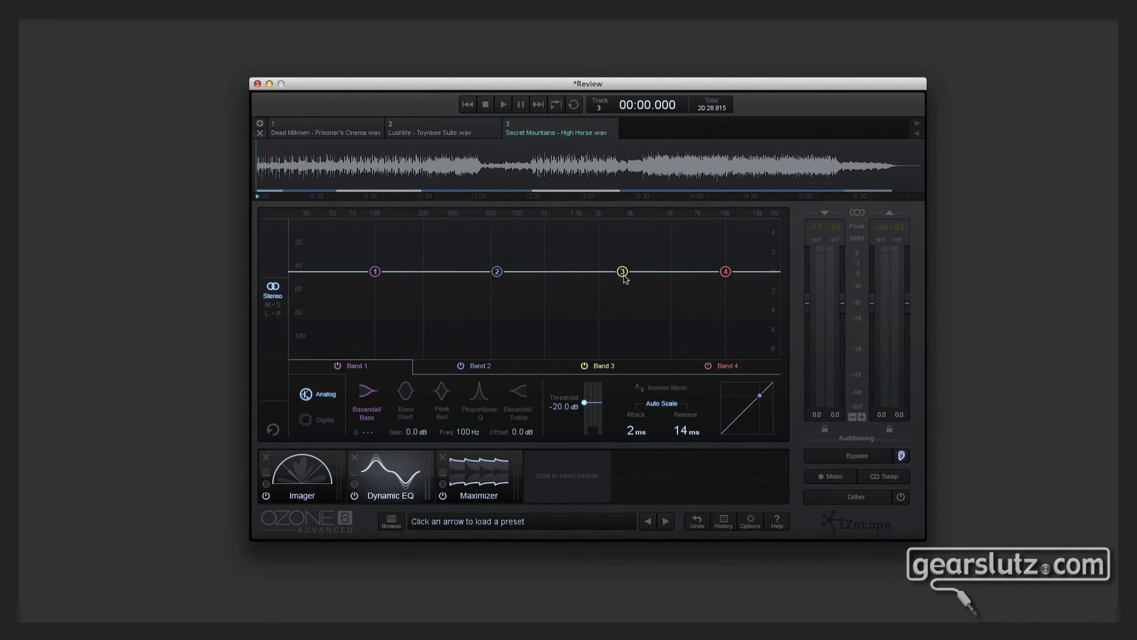
{"action": "left_click_drag", "start_coordinate": [623, 275], "coordinate": [683, 293]}
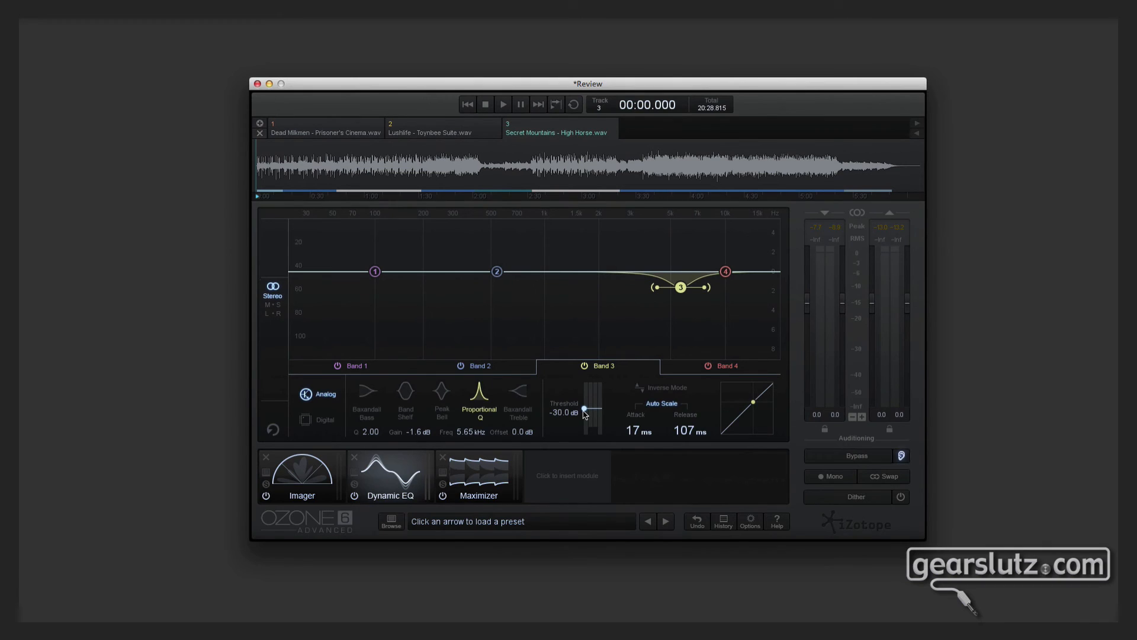
{"action": "left_click_drag", "start_coordinate": [585, 414], "coordinate": [585, 416]}
Turn on the Imager's Stereoize effect at its 6.0 setting.
{"action": "left_click", "coordinate": [319, 465]}
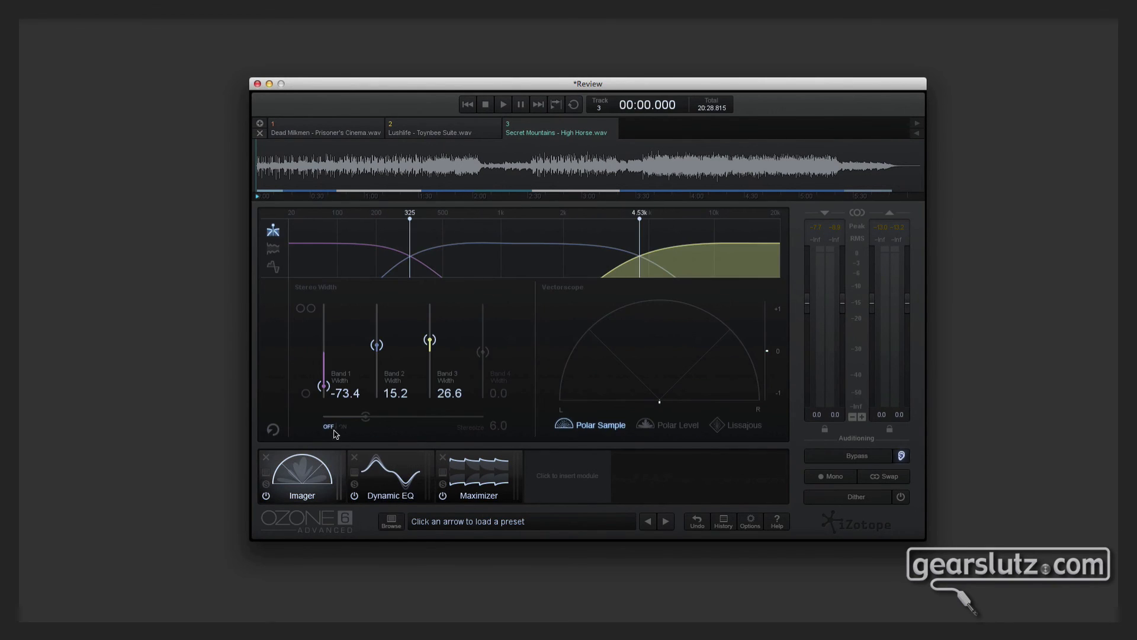
{"action": "left_click", "coordinate": [346, 425]}
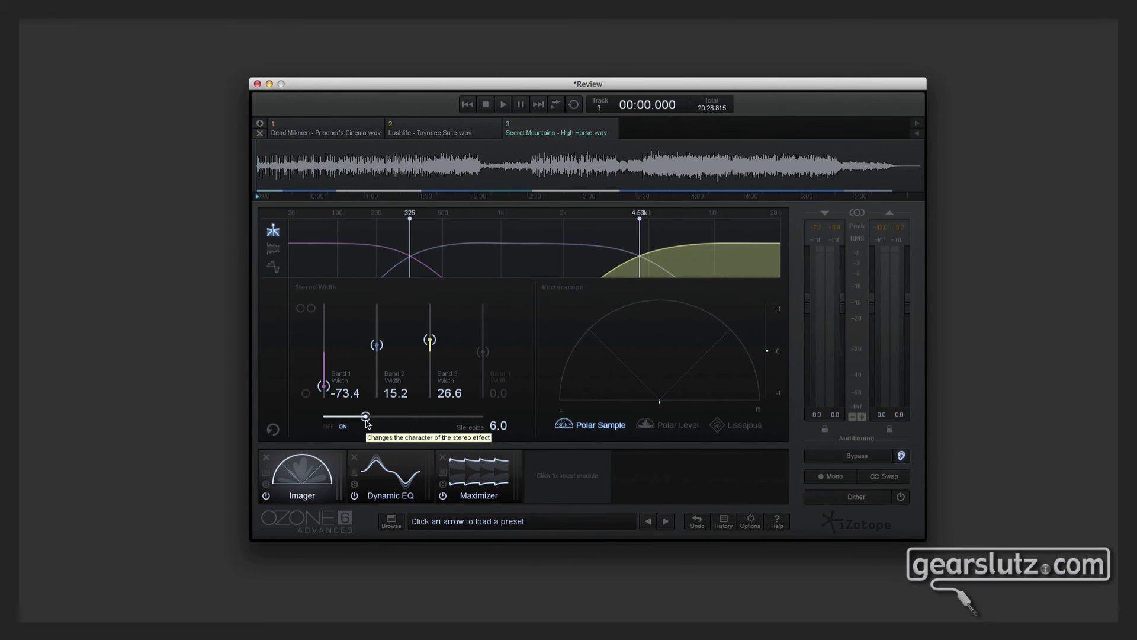
{"action": "left_click", "coordinate": [391, 480]}
Set the Maximizer to Tube mode with threshold -4.0 dB, ceiling -0.5 dB, True Peak Limiting on and Character 0.0.
{"action": "left_click", "coordinate": [475, 483]}
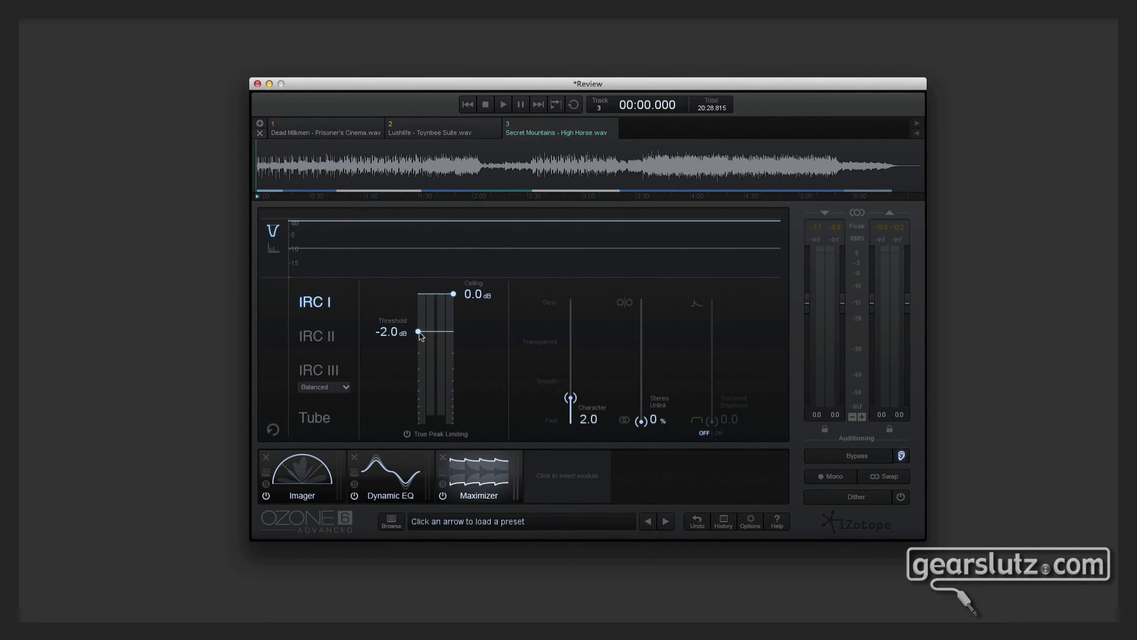
{"action": "left_click_drag", "start_coordinate": [418, 331], "coordinate": [414, 356]}
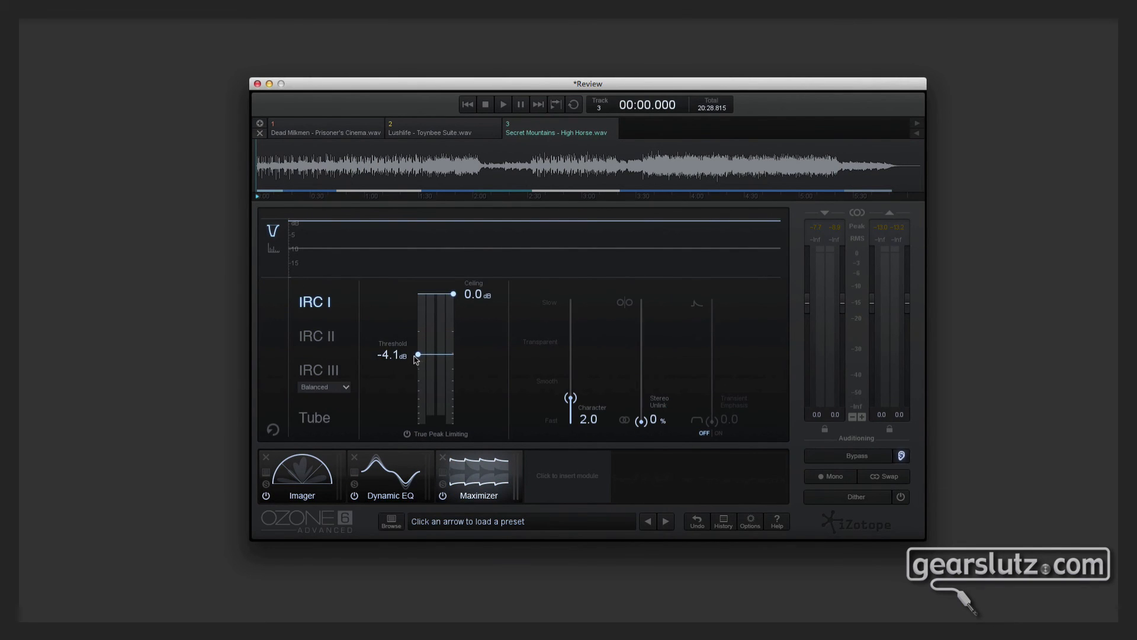
{"action": "left_click", "coordinate": [319, 419]}
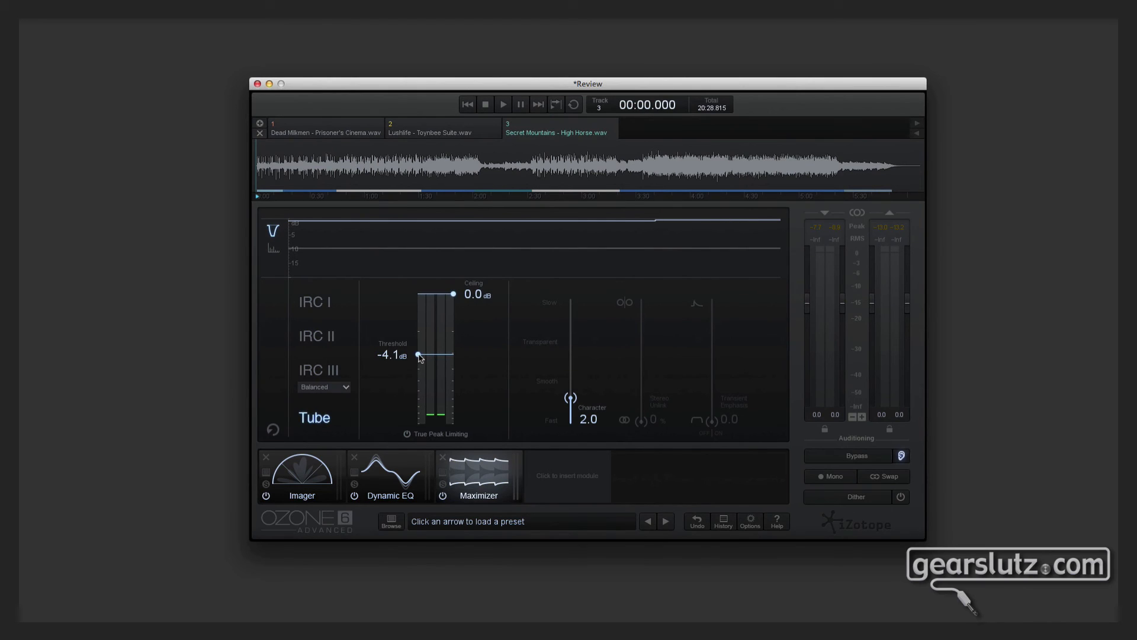
{"action": "left_click_drag", "start_coordinate": [418, 354], "coordinate": [419, 353]}
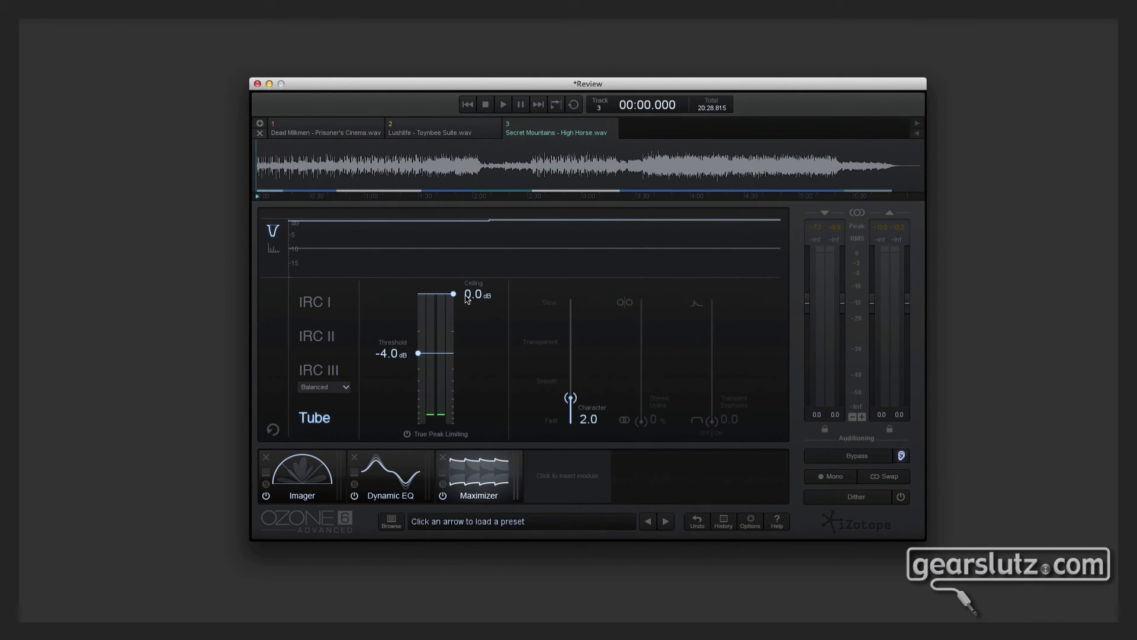
{"action": "left_click_drag", "start_coordinate": [453, 294], "coordinate": [455, 308]}
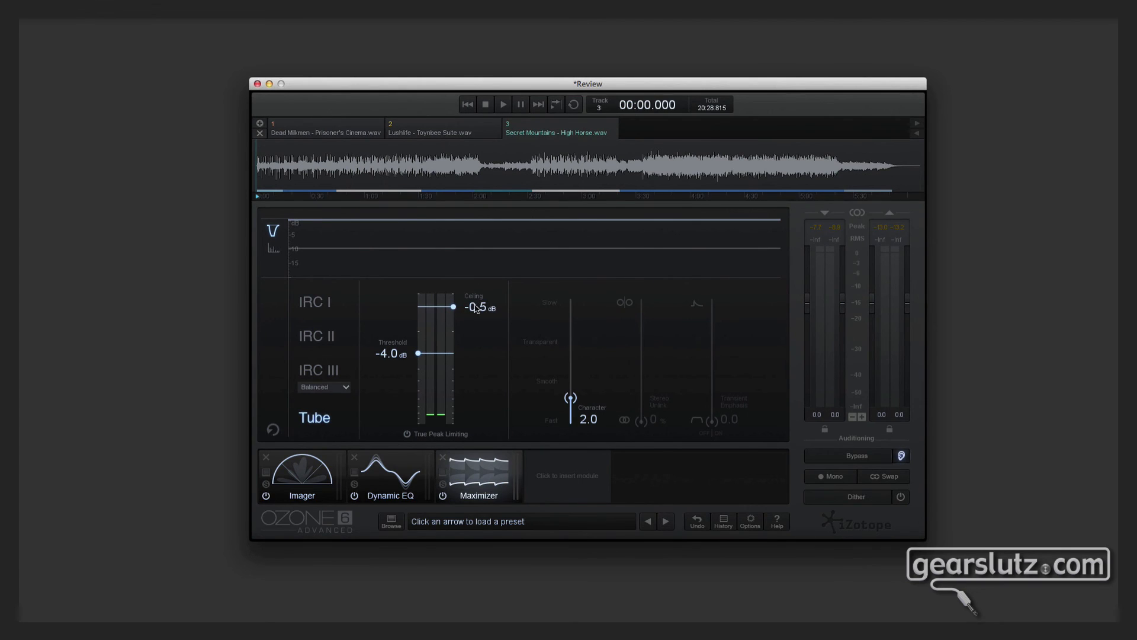
{"action": "left_click", "coordinate": [408, 435]}
{"action": "left_click_drag", "start_coordinate": [571, 399], "coordinate": [564, 483]}
Start playback of track 3 and lower the Maximizer threshold to -6.7 dB while it plays.
{"action": "left_click", "coordinate": [332, 460]}
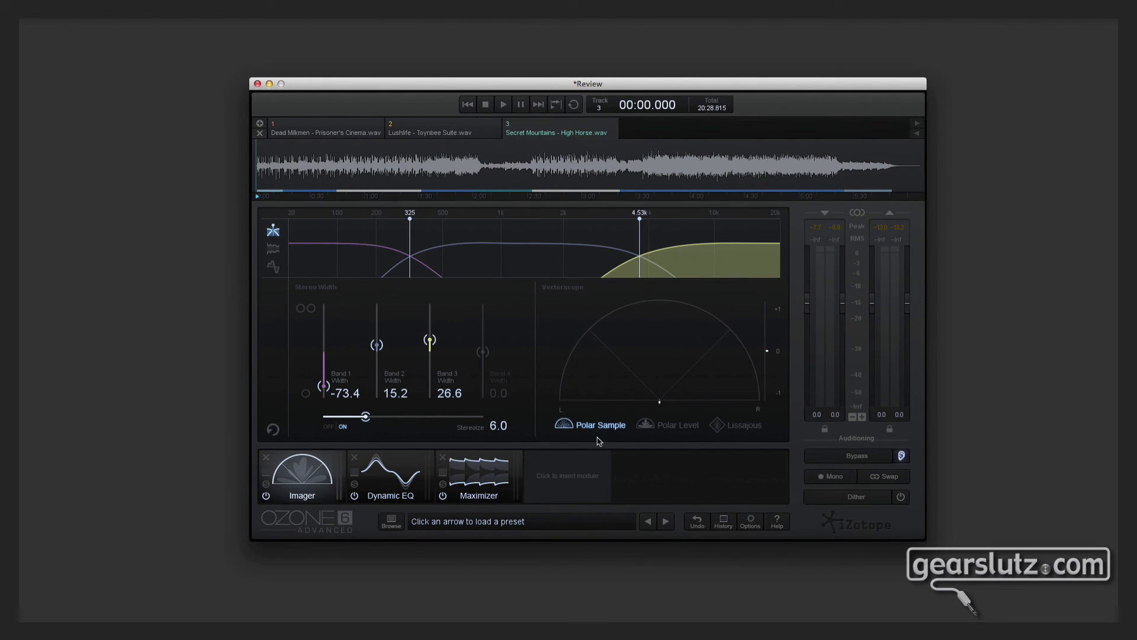
{"action": "left_click", "coordinate": [410, 482]}
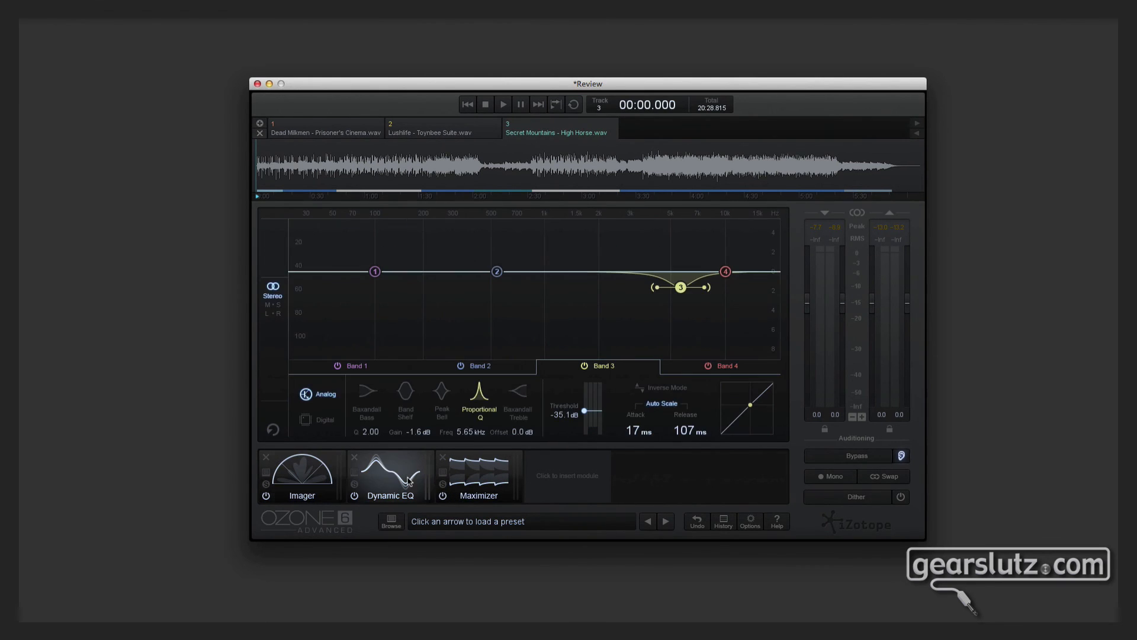
{"action": "left_click", "coordinate": [330, 482]}
{"action": "key", "text": "space"}
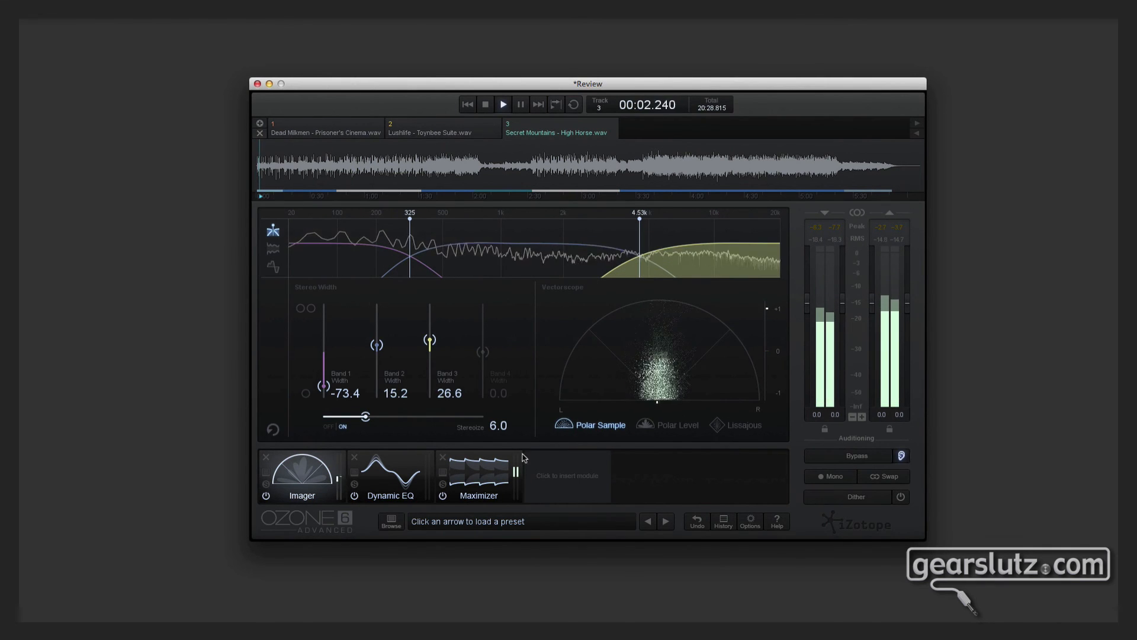
{"action": "left_click", "coordinate": [462, 471]}
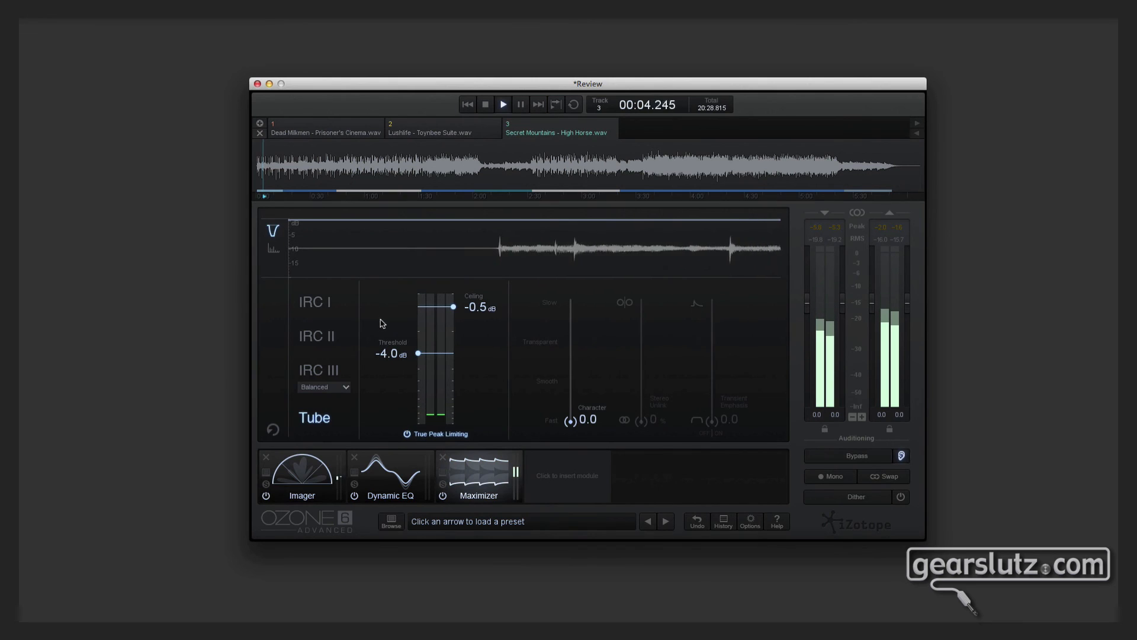
{"action": "left_click_drag", "start_coordinate": [420, 363], "coordinate": [418, 377]}
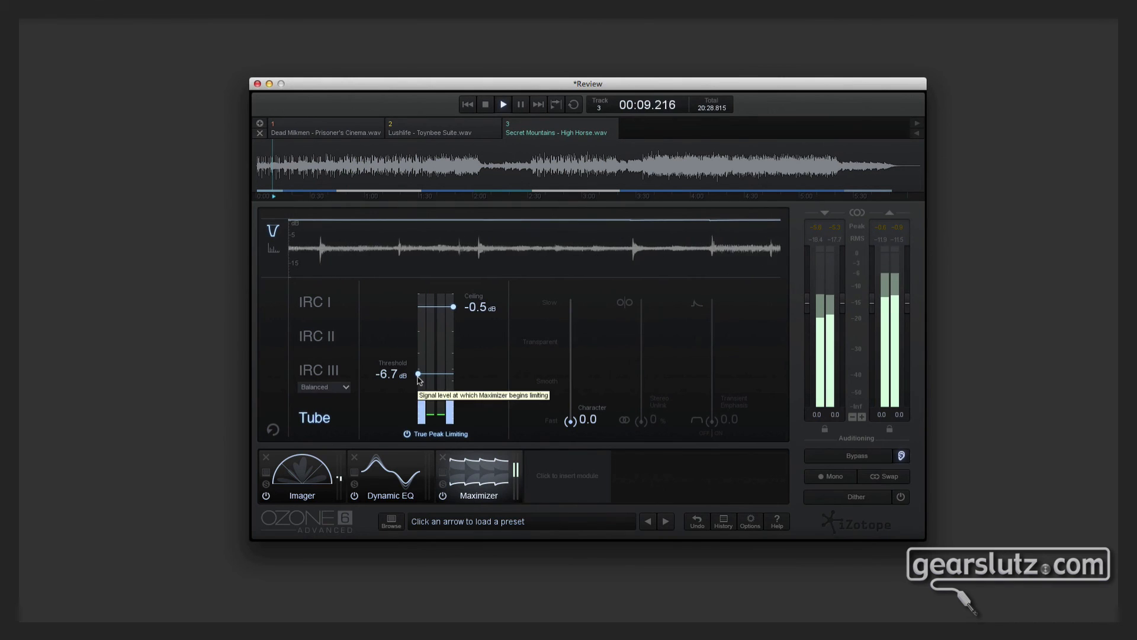
Deepen the Dynamic EQ's Band 3 cut to -5.0 dB at 9.39 kHz and lower its threshold to -90.1 dB.
{"action": "left_click", "coordinate": [381, 475]}
{"action": "left_click_drag", "start_coordinate": [686, 290], "coordinate": [702, 296]}
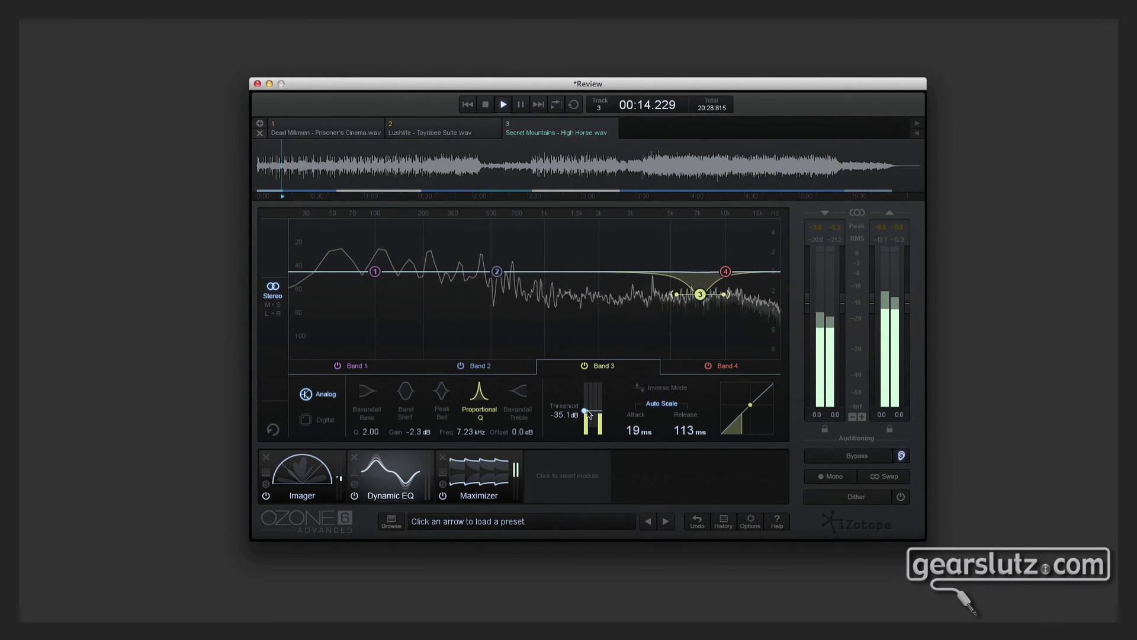
{"action": "left_click_drag", "start_coordinate": [585, 410], "coordinate": [588, 427]}
{"action": "mouse_move", "coordinate": [707, 309]}
{"action": "left_mouse_down"}
{"action": "mouse_move", "coordinate": [721, 306]}
{"action": "mouse_move", "coordinate": [721, 320]}
{"action": "left_mouse_up"}
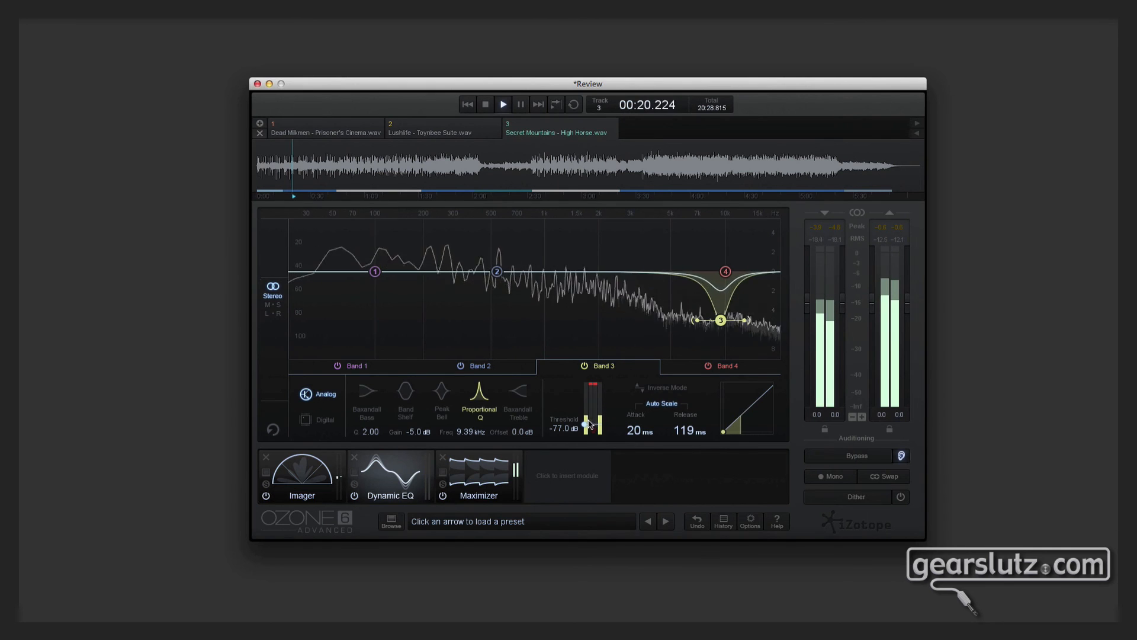
{"action": "left_click_drag", "start_coordinate": [586, 425], "coordinate": [587, 428]}
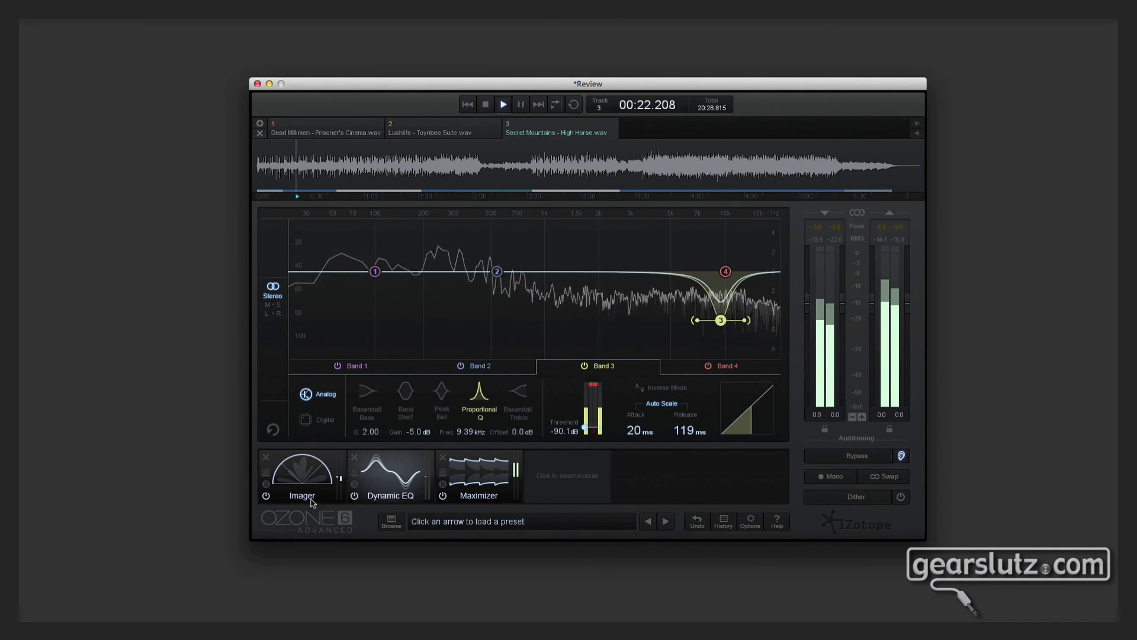
Compare the sound with the Dynamic EQ bypassed and active, and shift Band 3 to 10.5 kHz at -5.1 dB.
{"action": "left_click", "coordinate": [355, 496]}
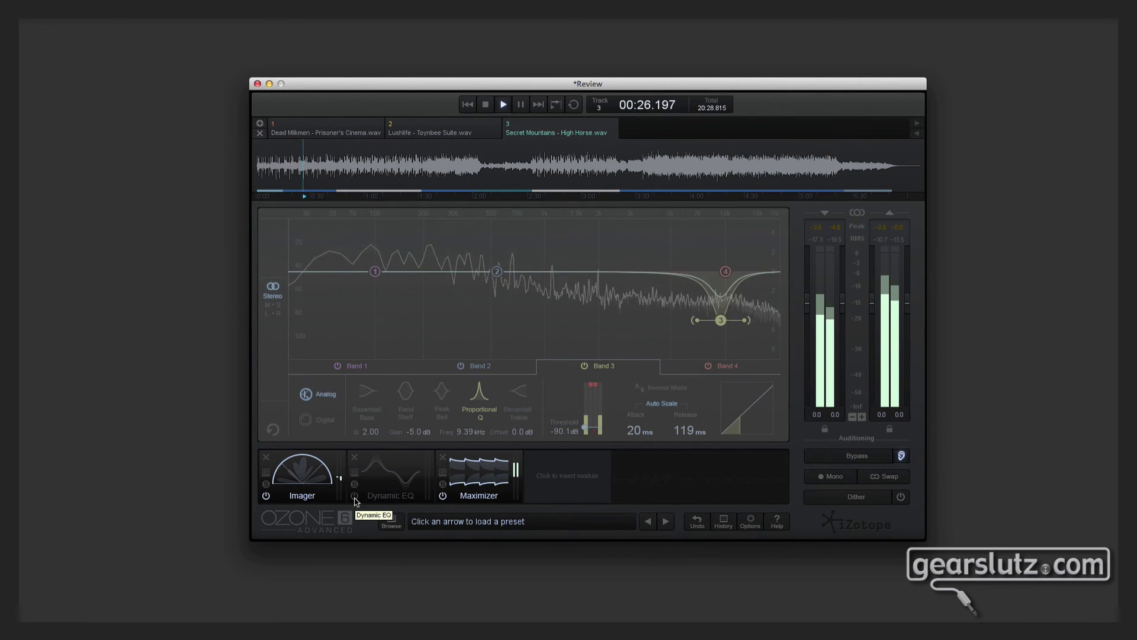
{"action": "left_click", "coordinate": [355, 499]}
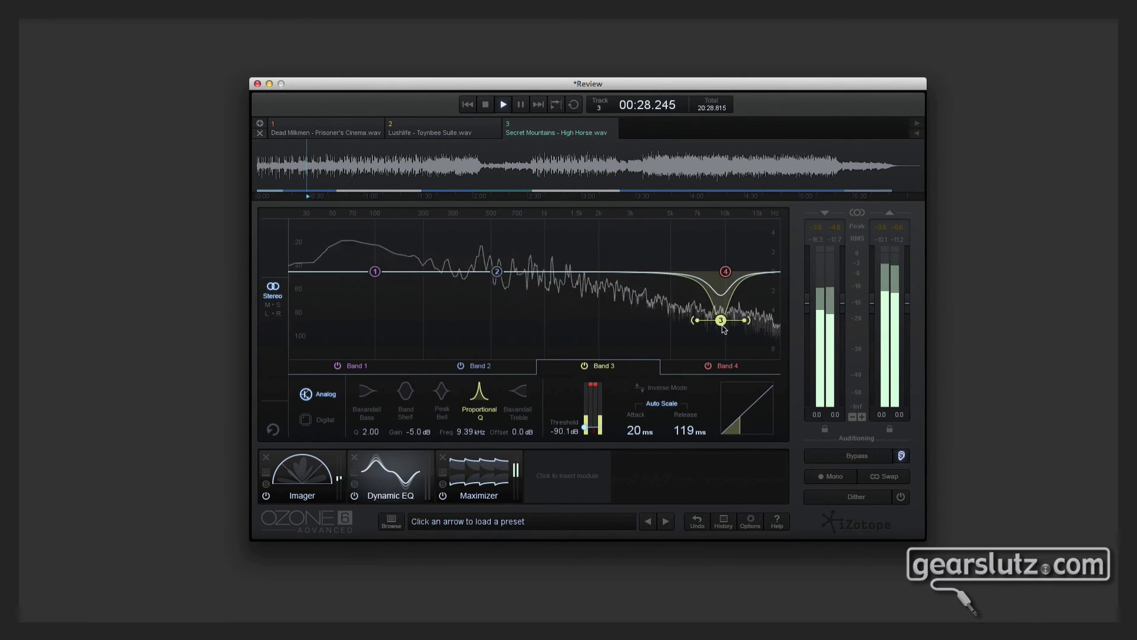
{"action": "left_click_drag", "start_coordinate": [723, 329], "coordinate": [729, 329]}
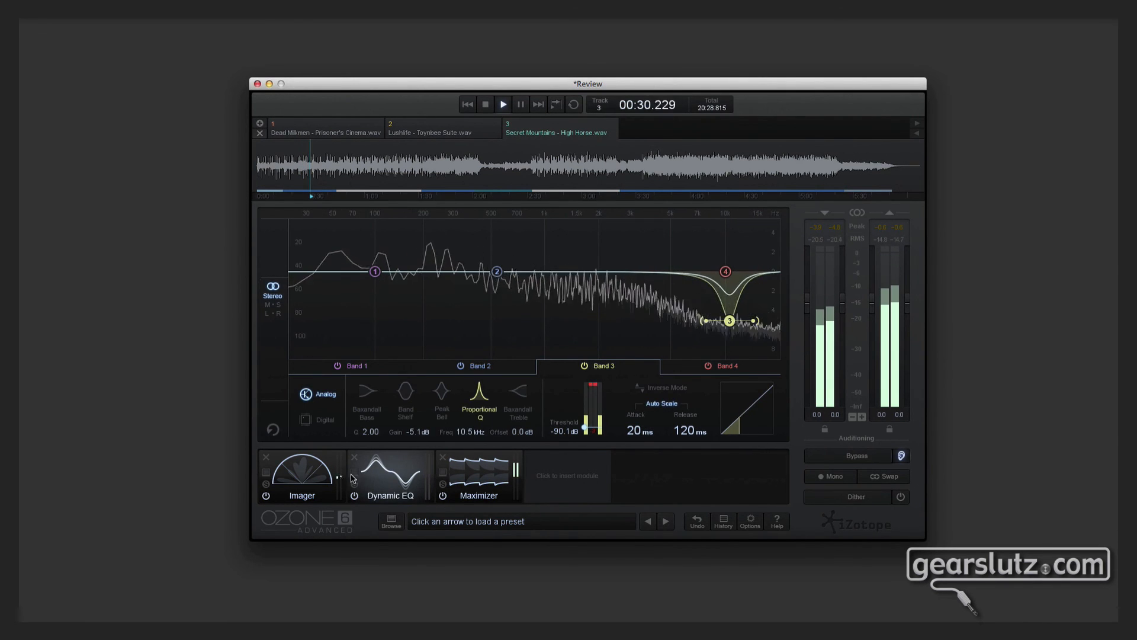
{"action": "left_click", "coordinate": [354, 498]}
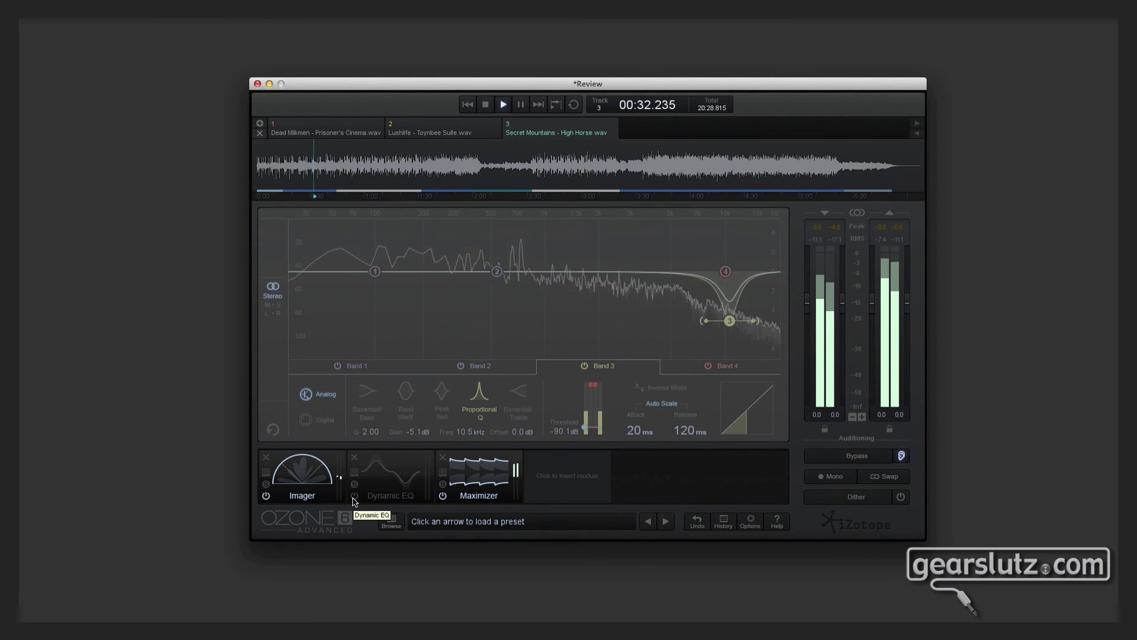
{"action": "left_click", "coordinate": [353, 498]}
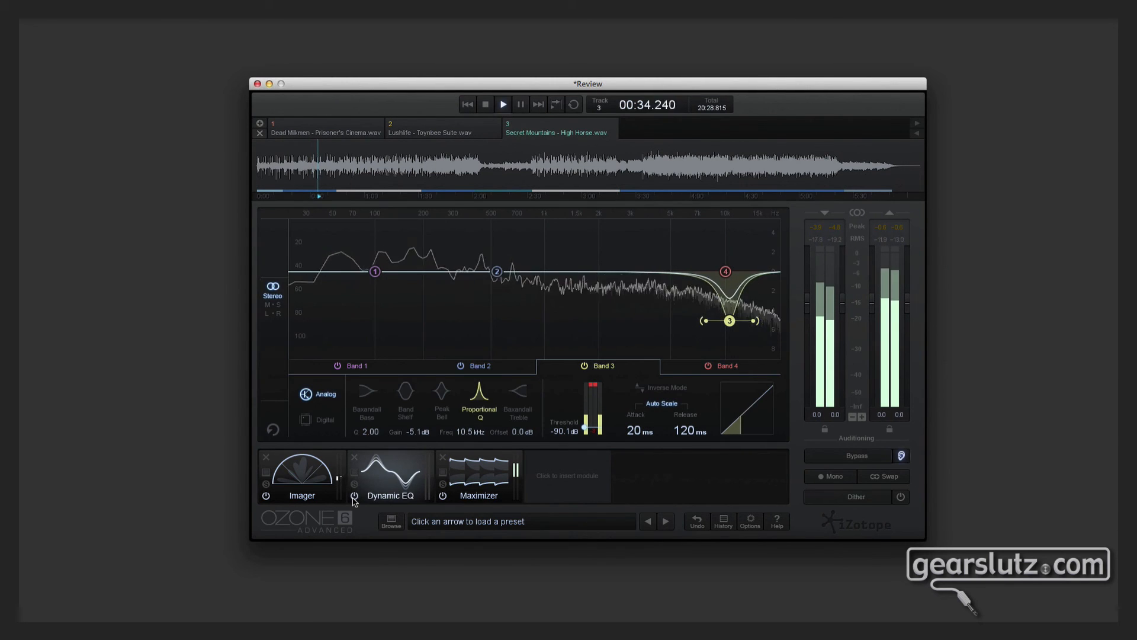
Try the Imager's Lissajous vectorscope display and leave the vectorscope set to Polar Level.
{"action": "left_click", "coordinate": [314, 489]}
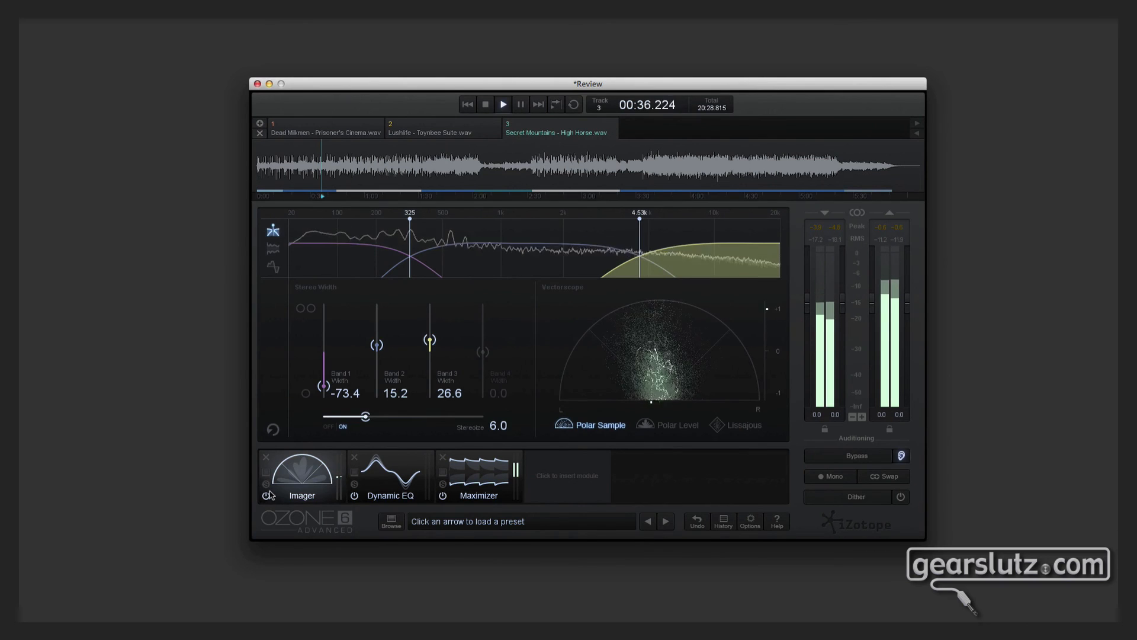
{"action": "left_click", "coordinate": [647, 424]}
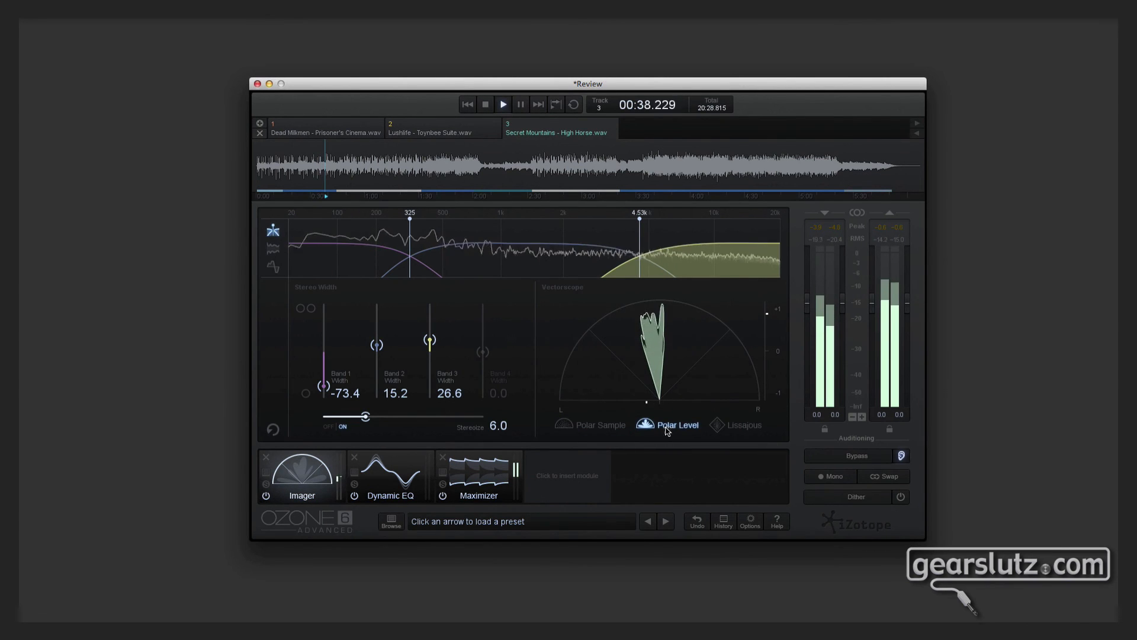
{"action": "left_click", "coordinate": [742, 426]}
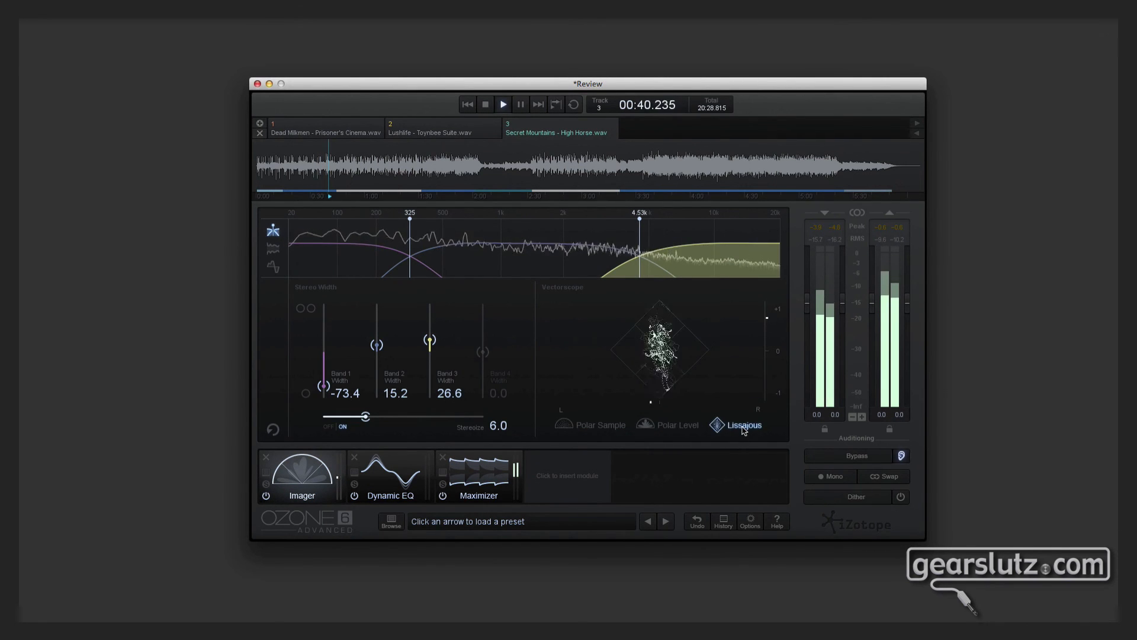
{"action": "left_click", "coordinate": [665, 426]}
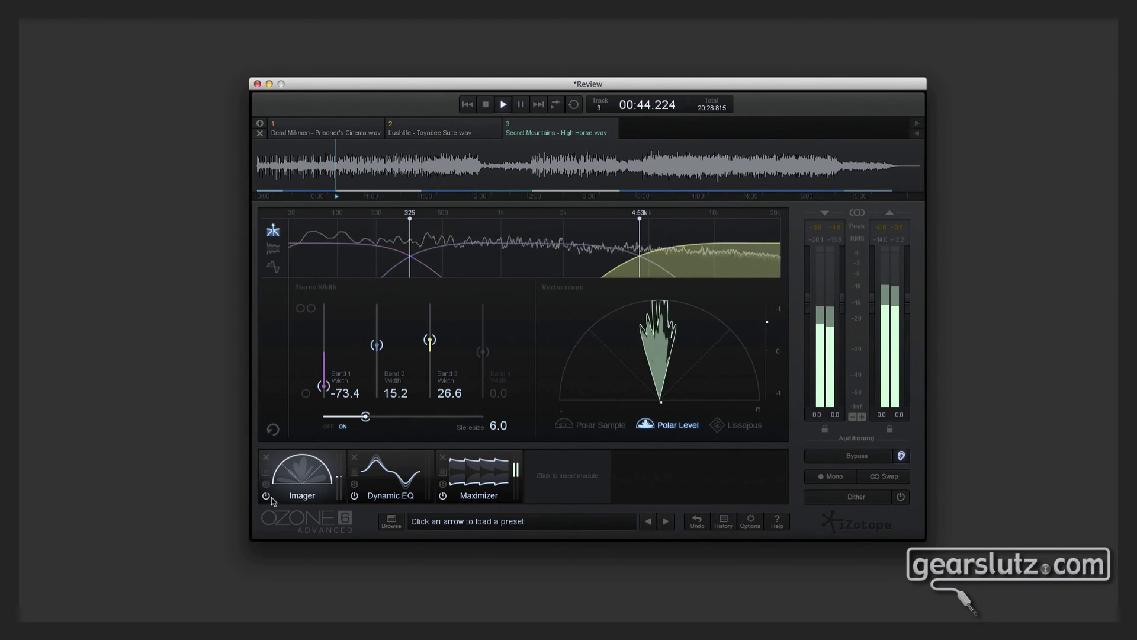
Shift the Dynamic EQ's Band 3 cut down to 10.0 kHz, keeping its gain at -5.1 dB.
{"action": "left_click", "coordinate": [388, 492]}
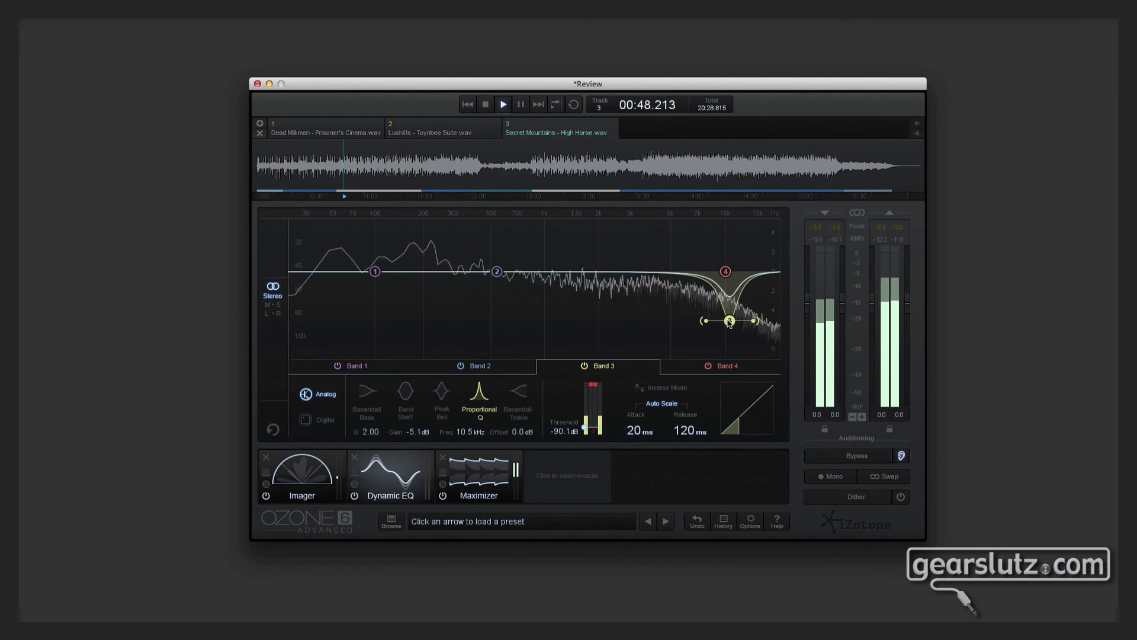
{"action": "left_click_drag", "start_coordinate": [729, 320], "coordinate": [725, 320]}
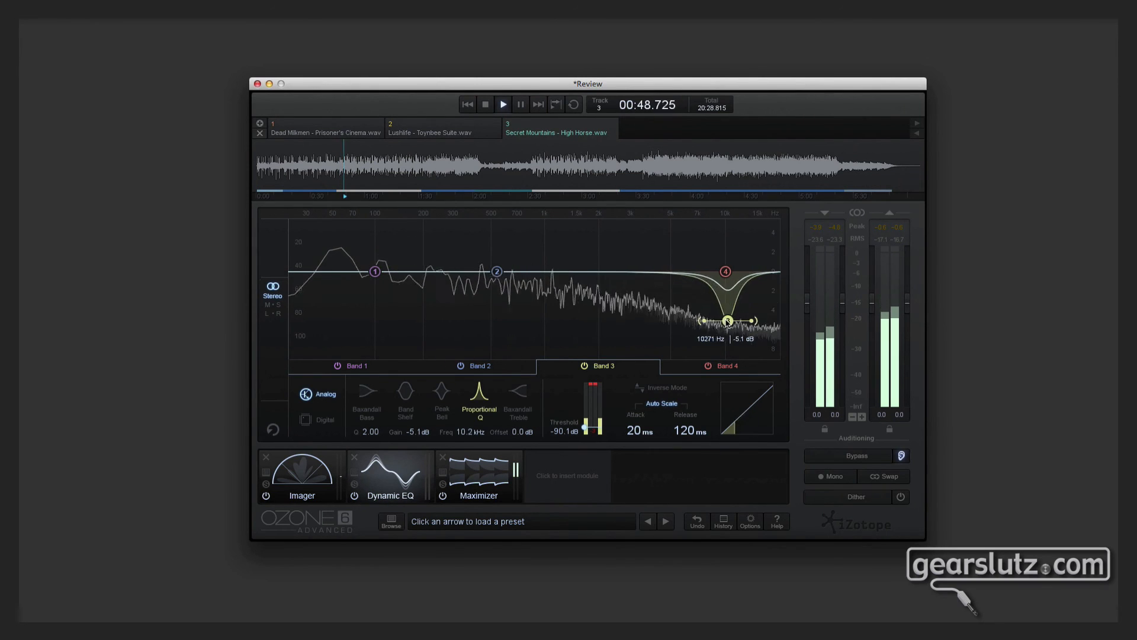
Audition the track with the Imager switched off and on twice, leaving the module active.
{"action": "left_click", "coordinate": [307, 485]}
{"action": "left_click", "coordinate": [265, 496]}
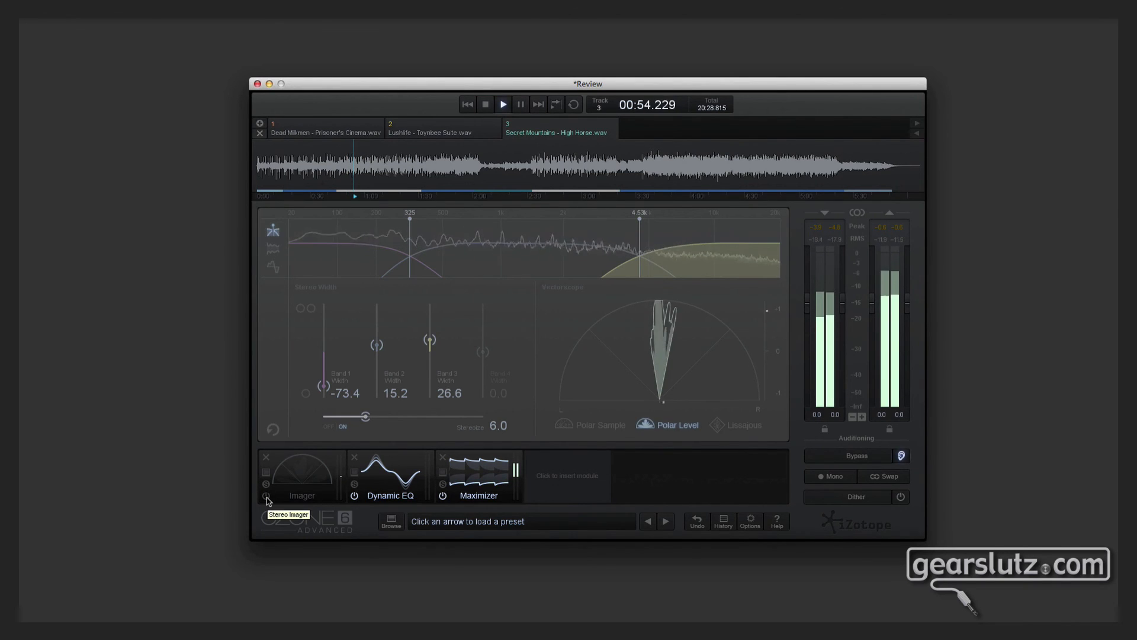
{"action": "left_click", "coordinate": [266, 498]}
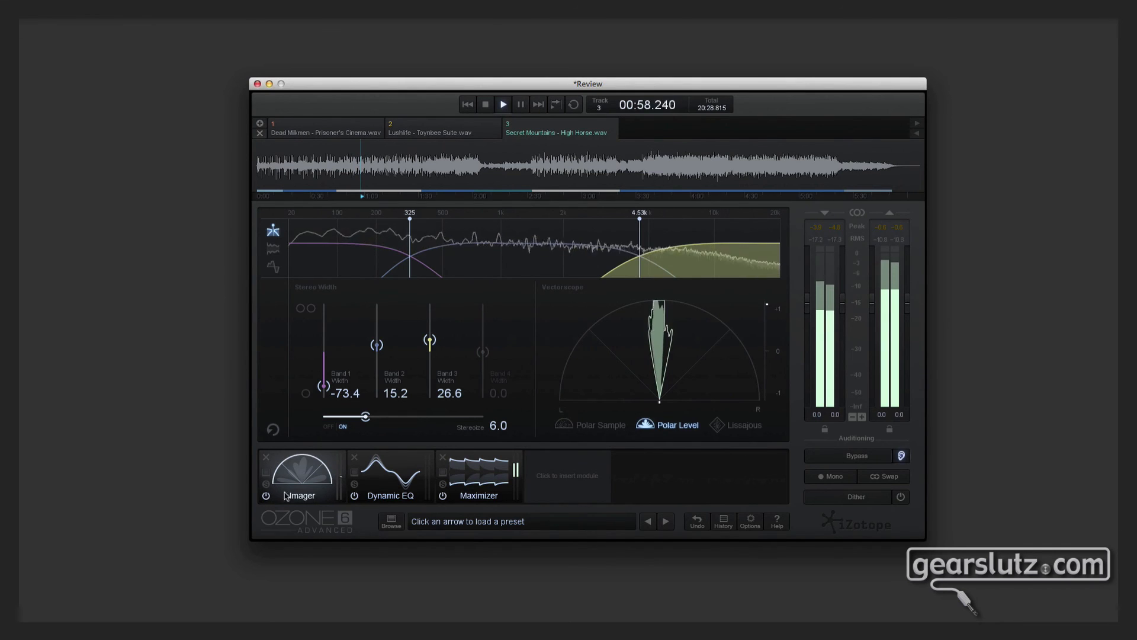
{"action": "left_click", "coordinate": [266, 497]}
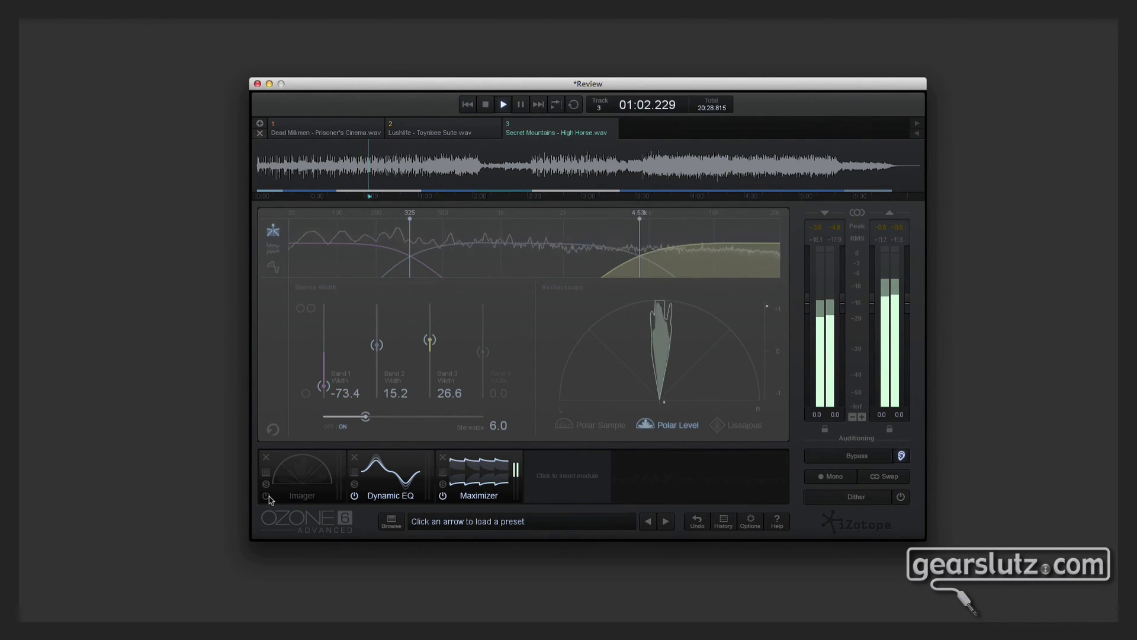
{"action": "left_click", "coordinate": [266, 497]}
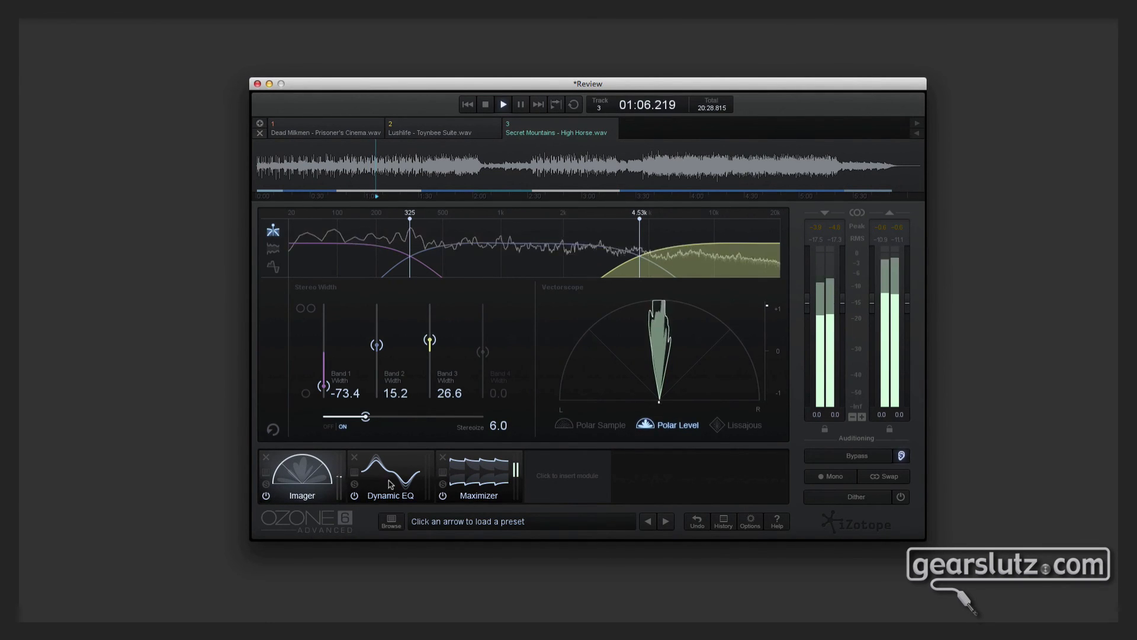
Audition the track with the Dynamic EQ bypassed and active, leaving the module on.
{"action": "left_click", "coordinate": [355, 496]}
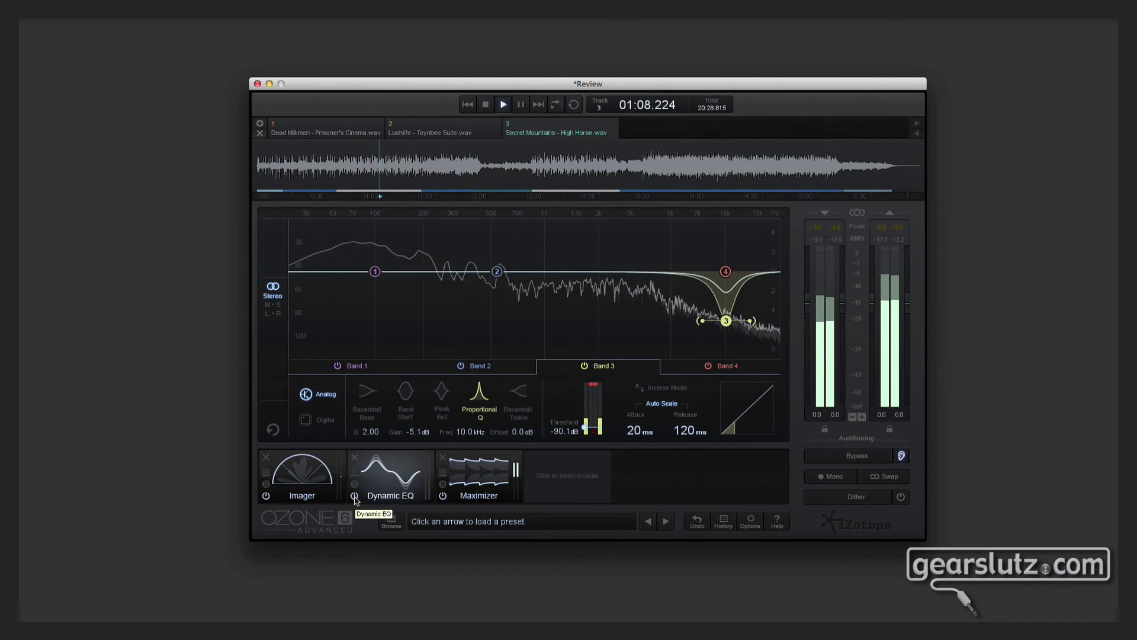
{"action": "left_click", "coordinate": [355, 496]}
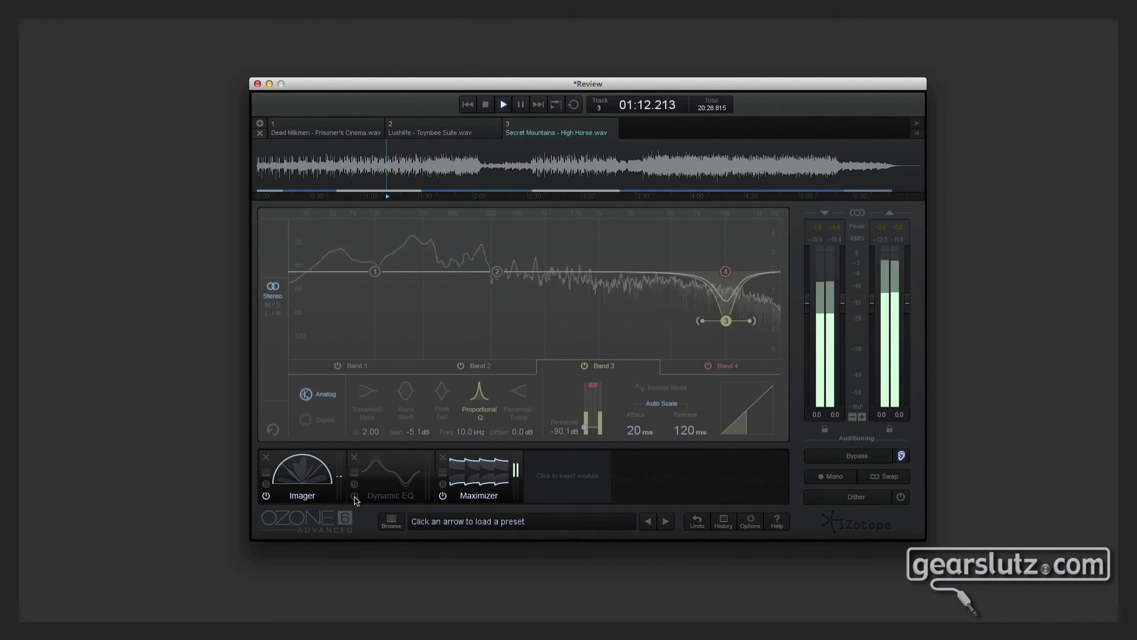
{"action": "left_click", "coordinate": [355, 496]}
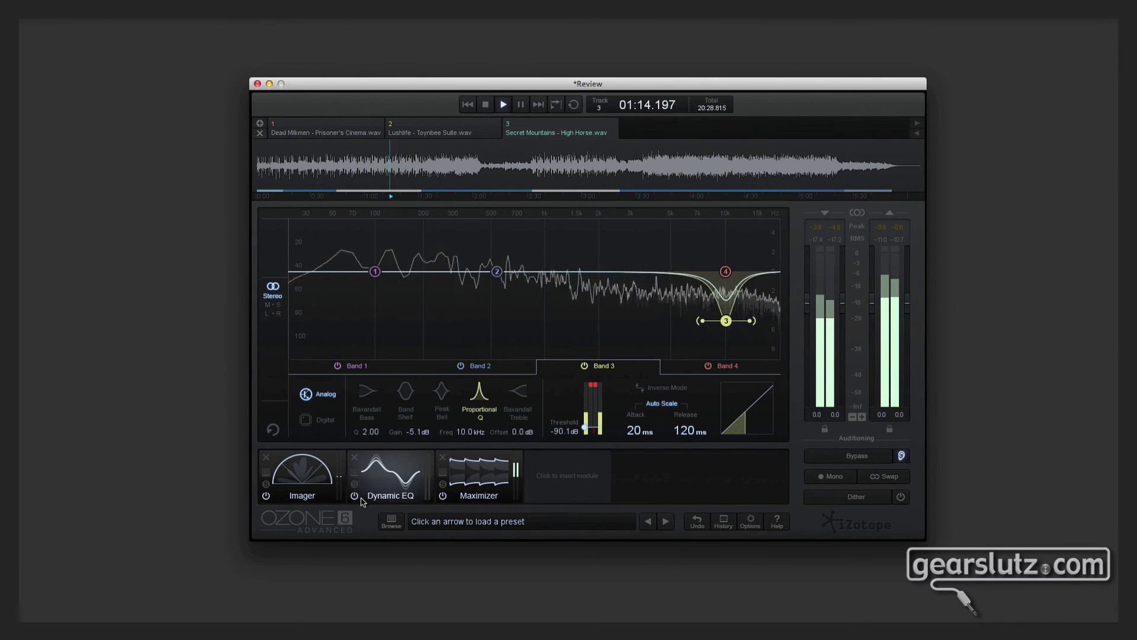
Audition the track with the whole module chain bypassed and active again, and reset the output meter's clip indicators.
{"action": "left_click", "coordinate": [835, 462]}
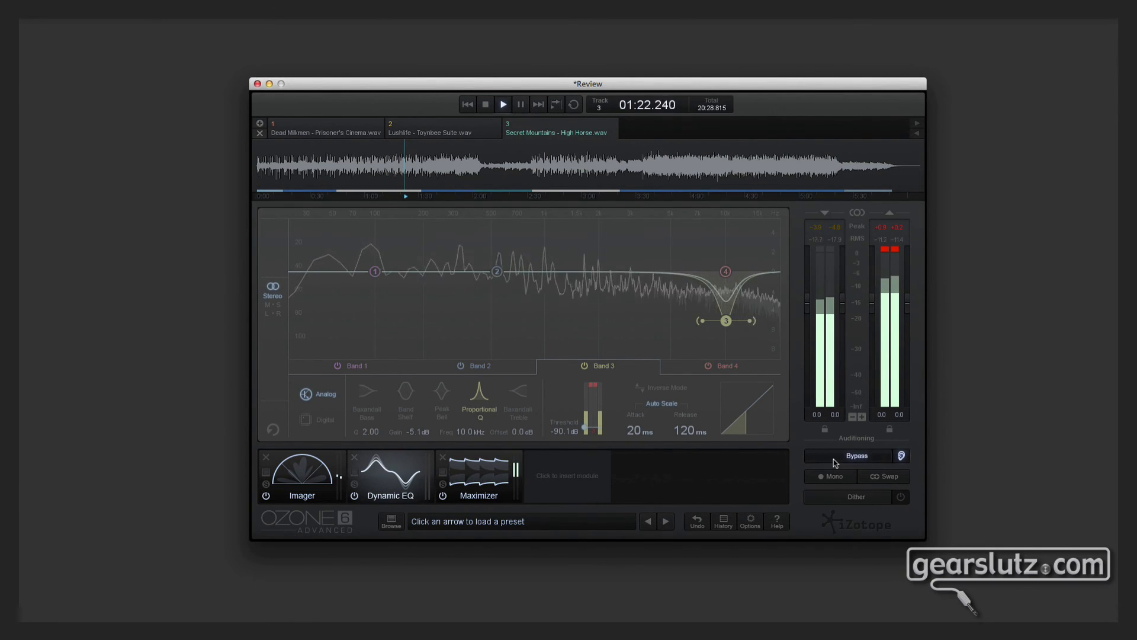
{"action": "left_click", "coordinate": [835, 462]}
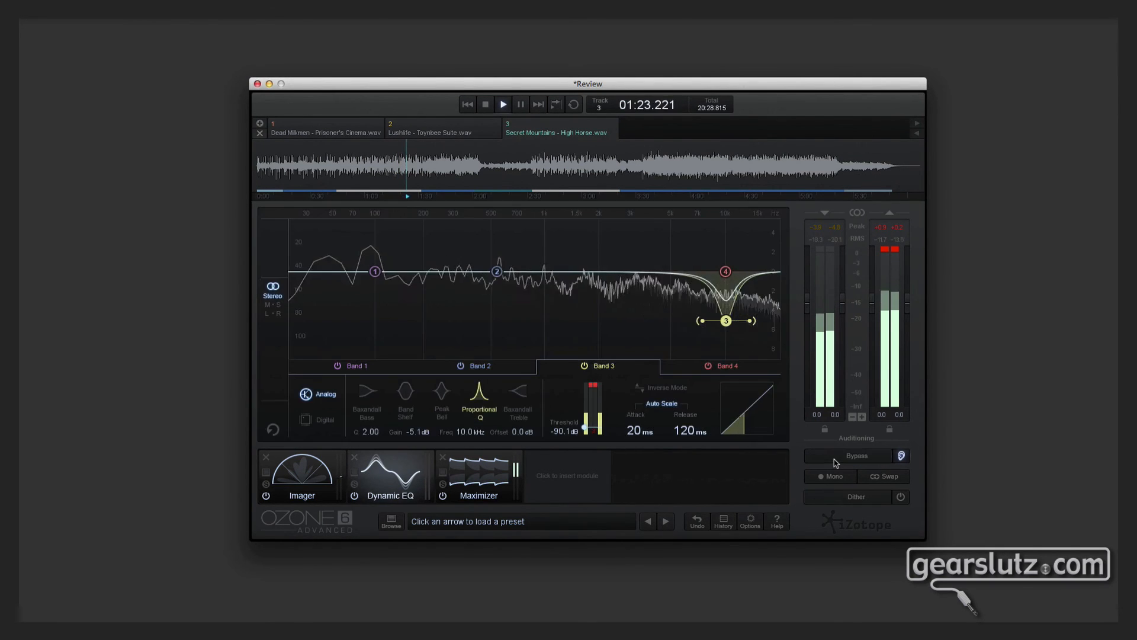
{"action": "left_click", "coordinate": [889, 249]}
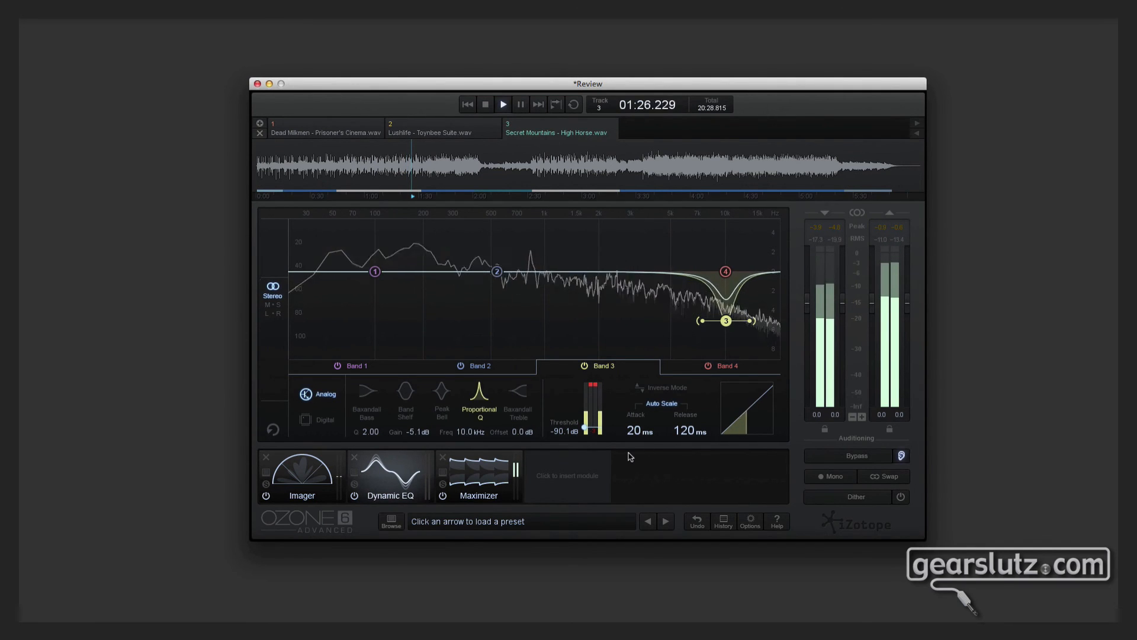
Stop playback and review the Imager's settings followed by the Maximizer's settings.
{"action": "key", "text": "space"}
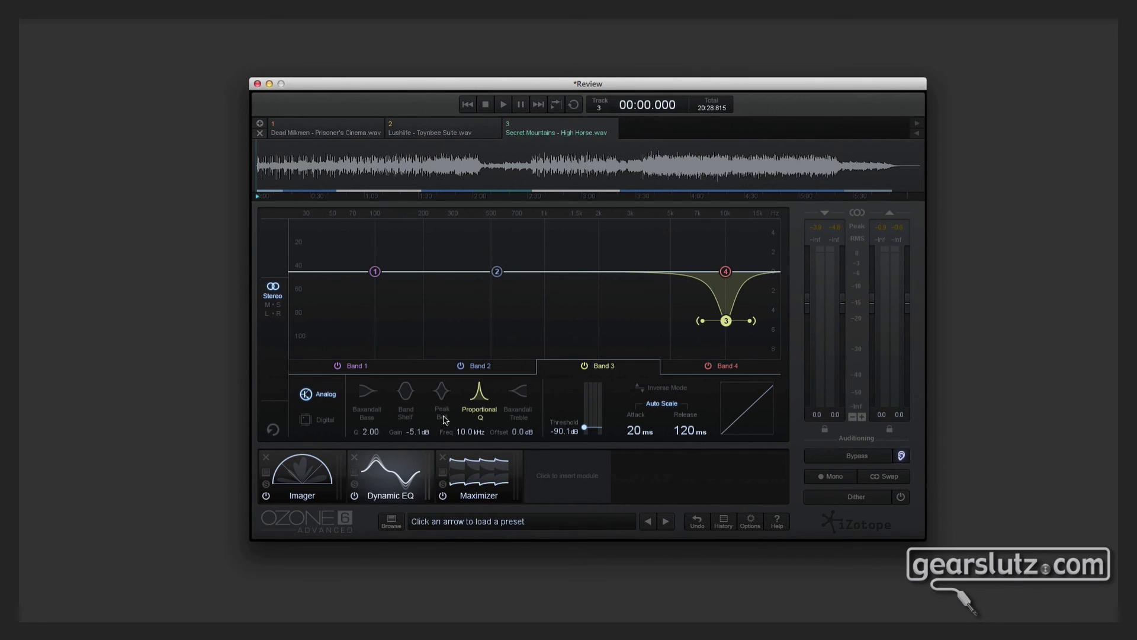
{"action": "left_click", "coordinate": [294, 478]}
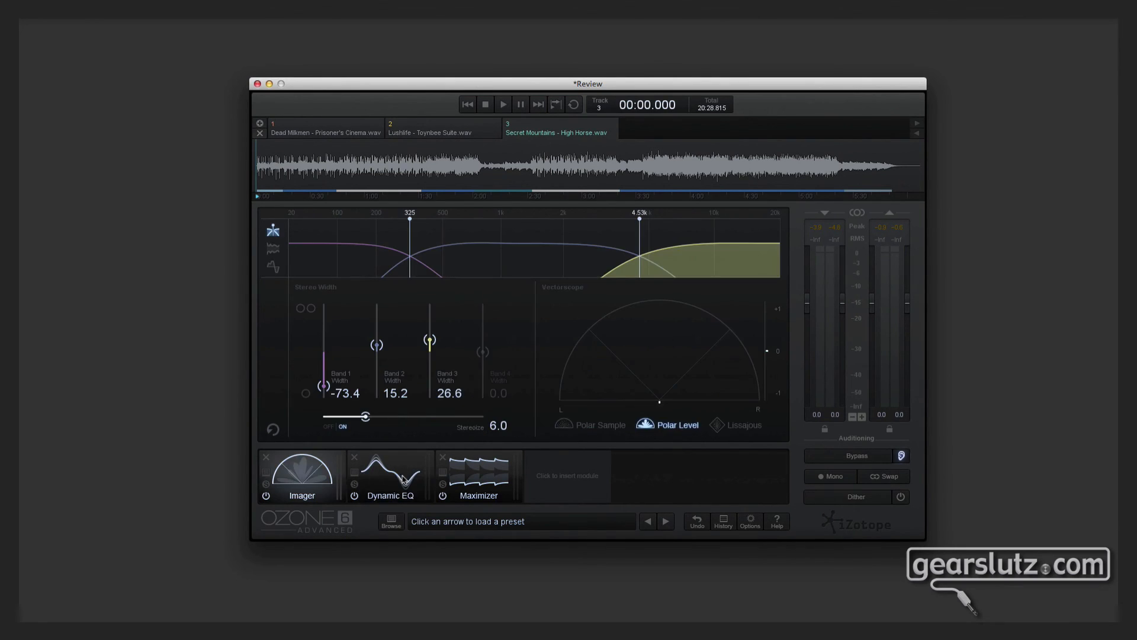
{"action": "left_click", "coordinate": [471, 472]}
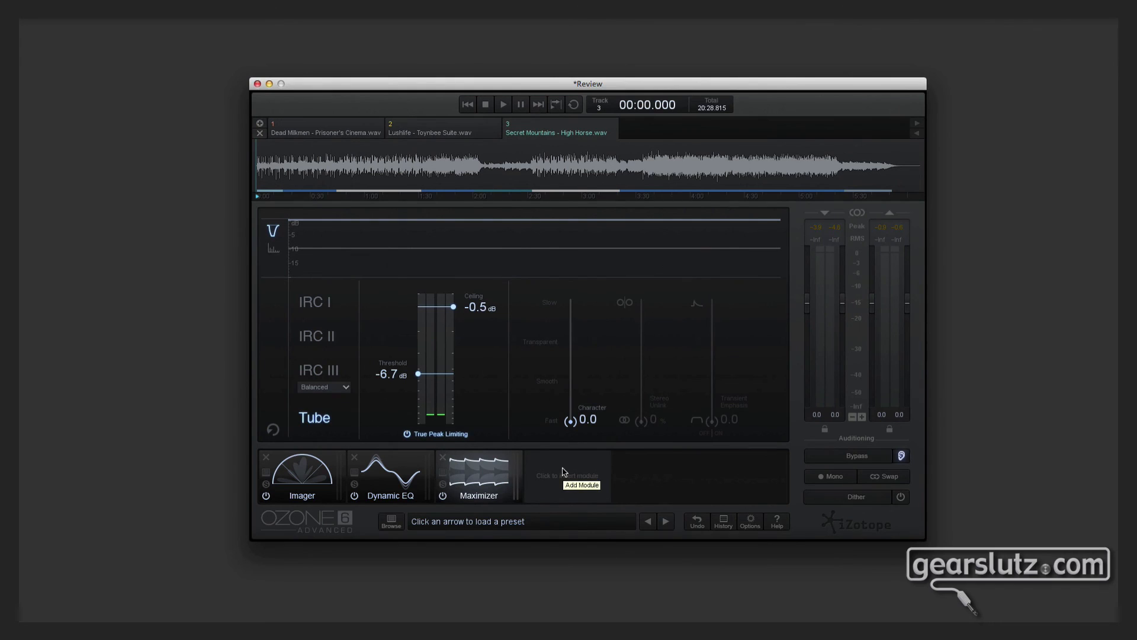